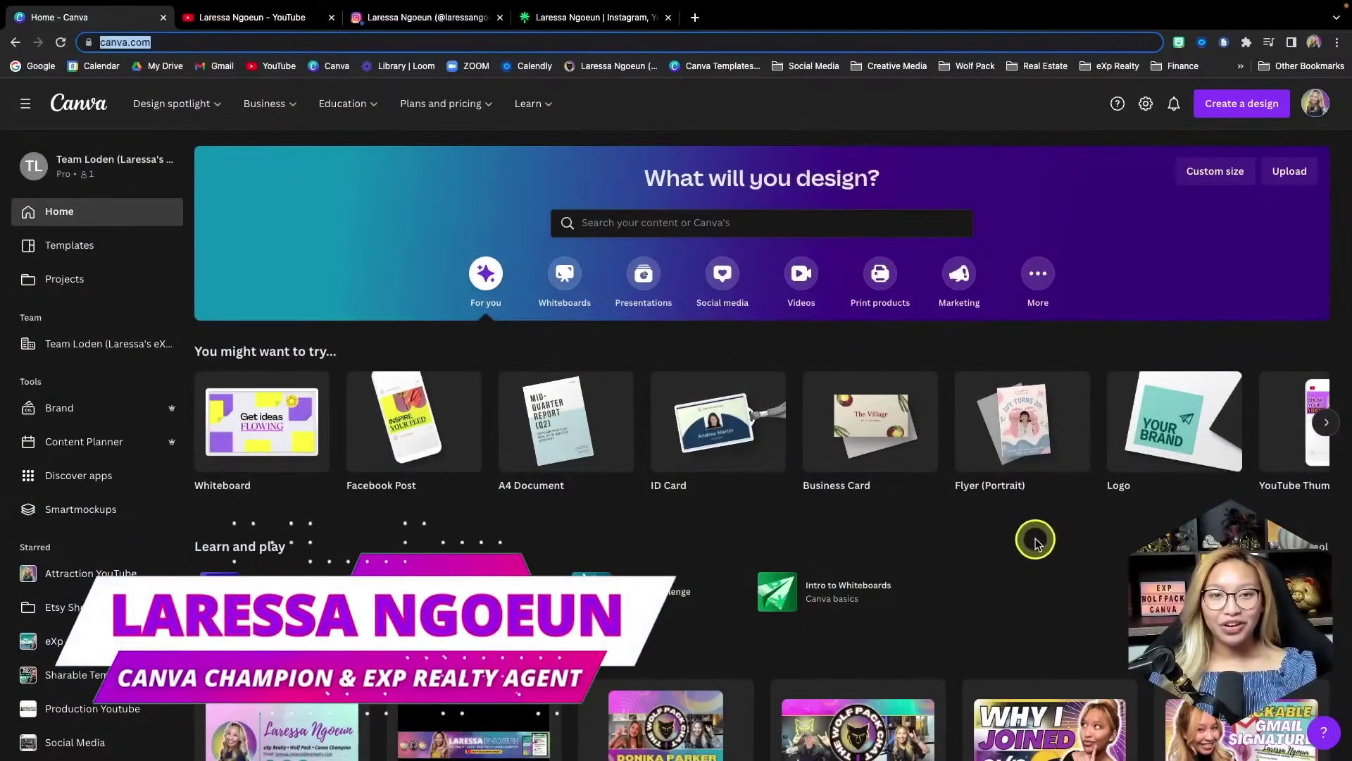
- Scroll the Canva home page down and back up
scroll(1035, 542, "down", 3)
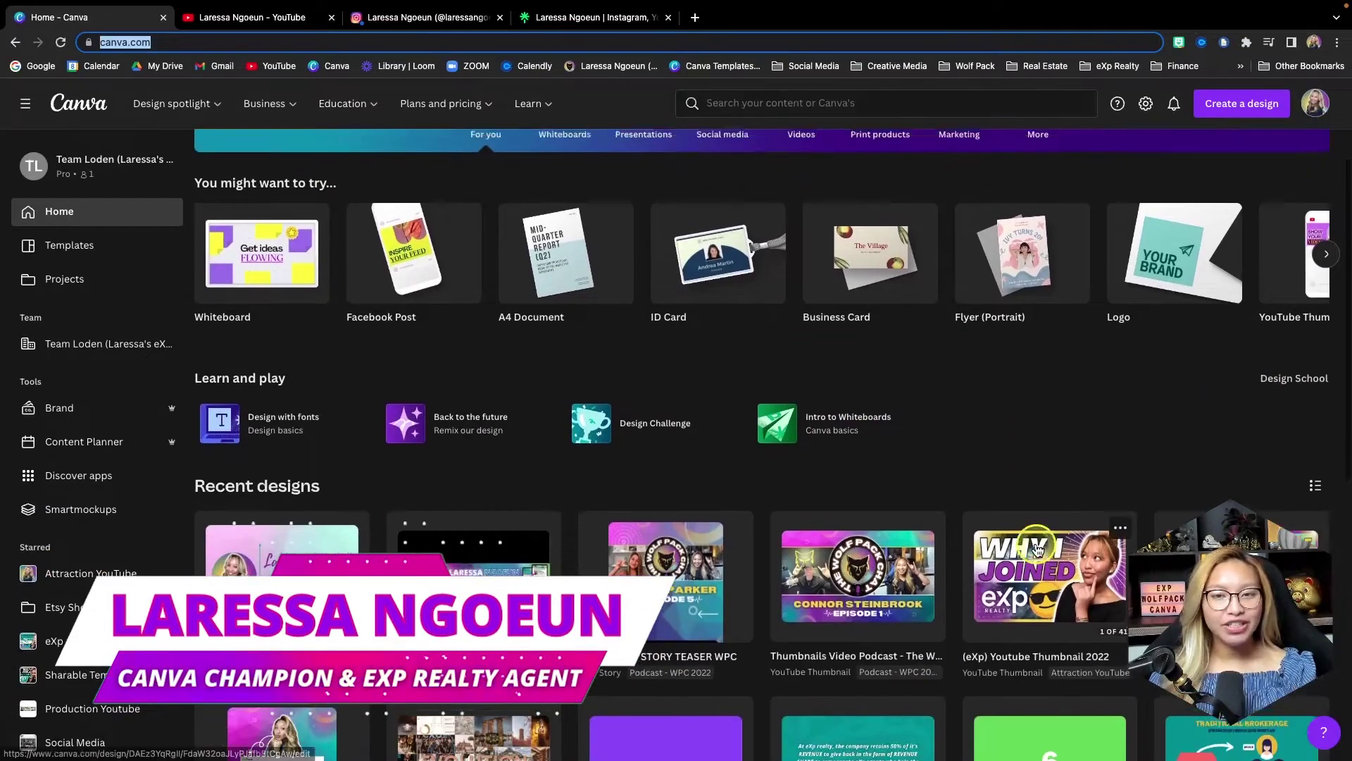
scroll(845, 352, "up", 3)
- Search Canva templates for 'business card'
left_click(677, 218)
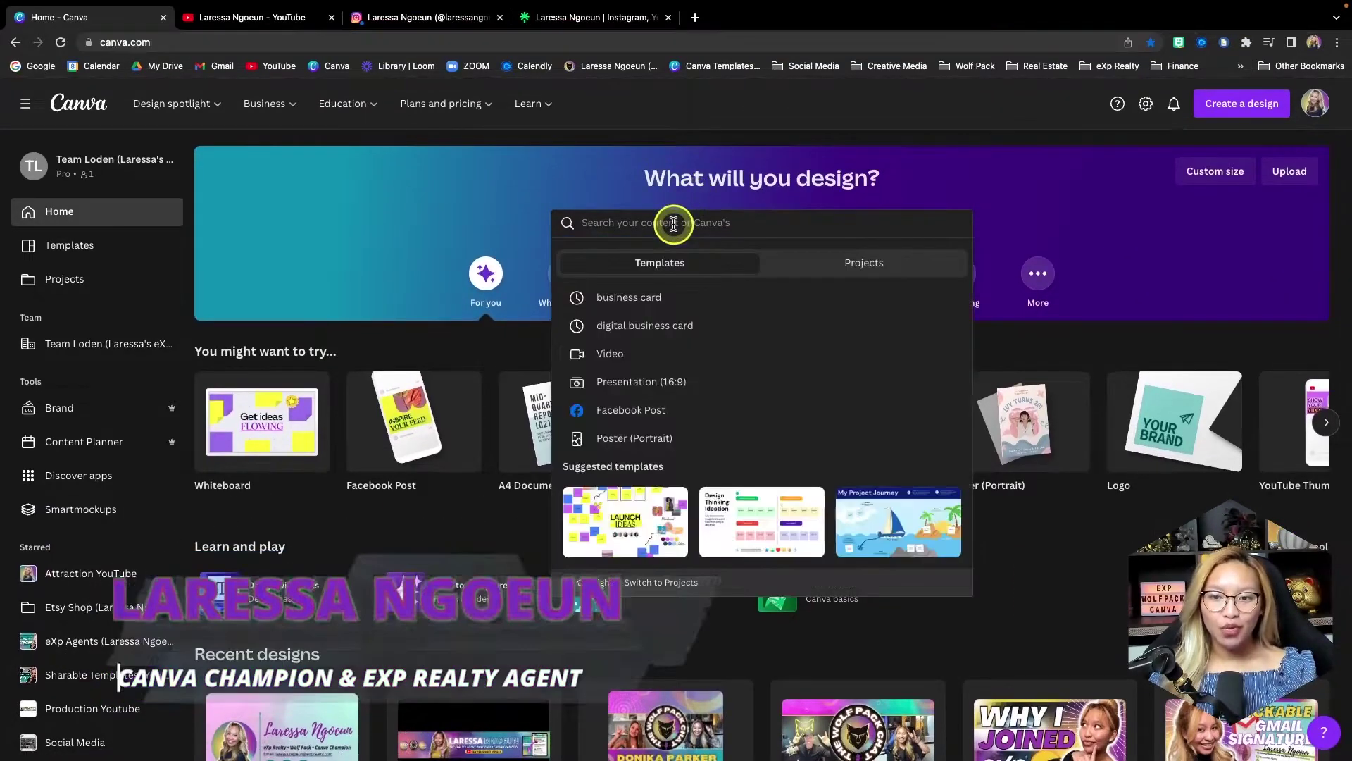
type("busin")
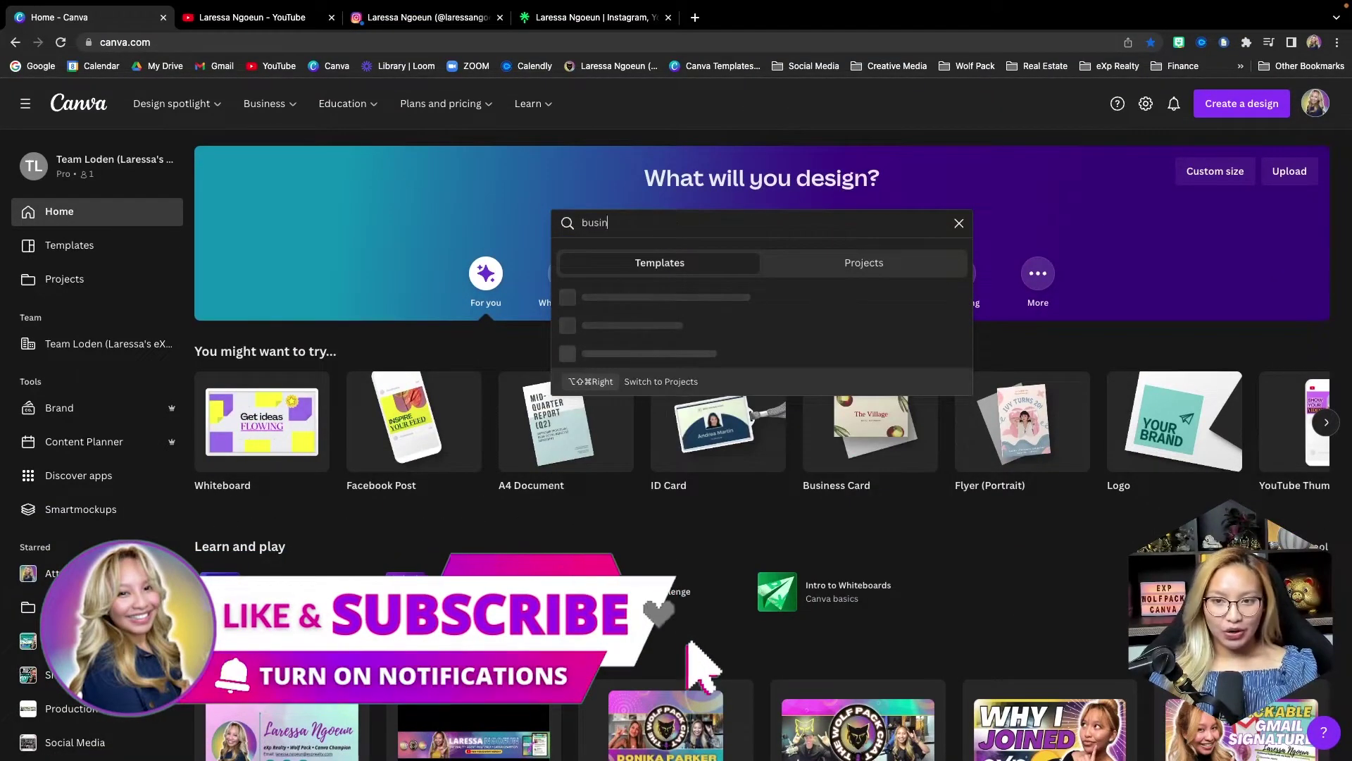
type("ess card")
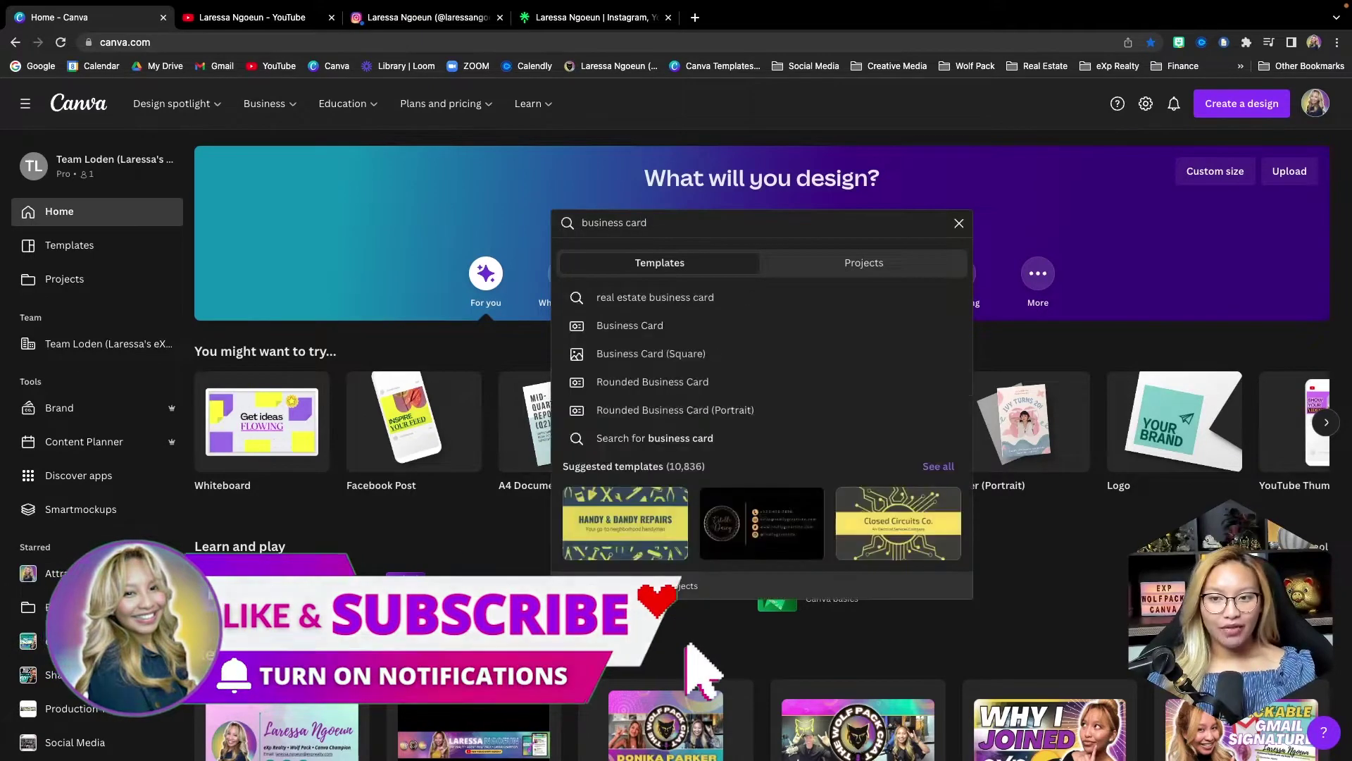
key("Return")
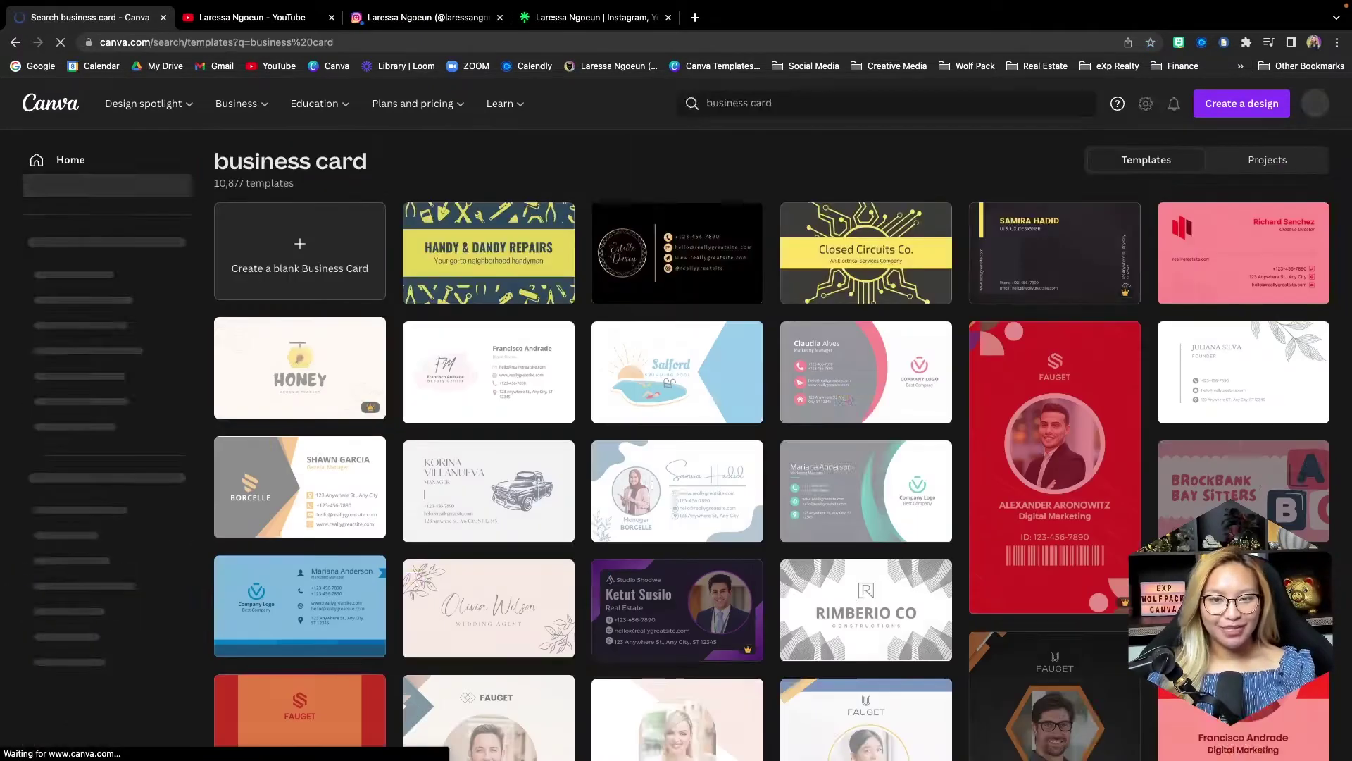
- Create a blank Business Card (US) design from the search results
left_click(314, 277)
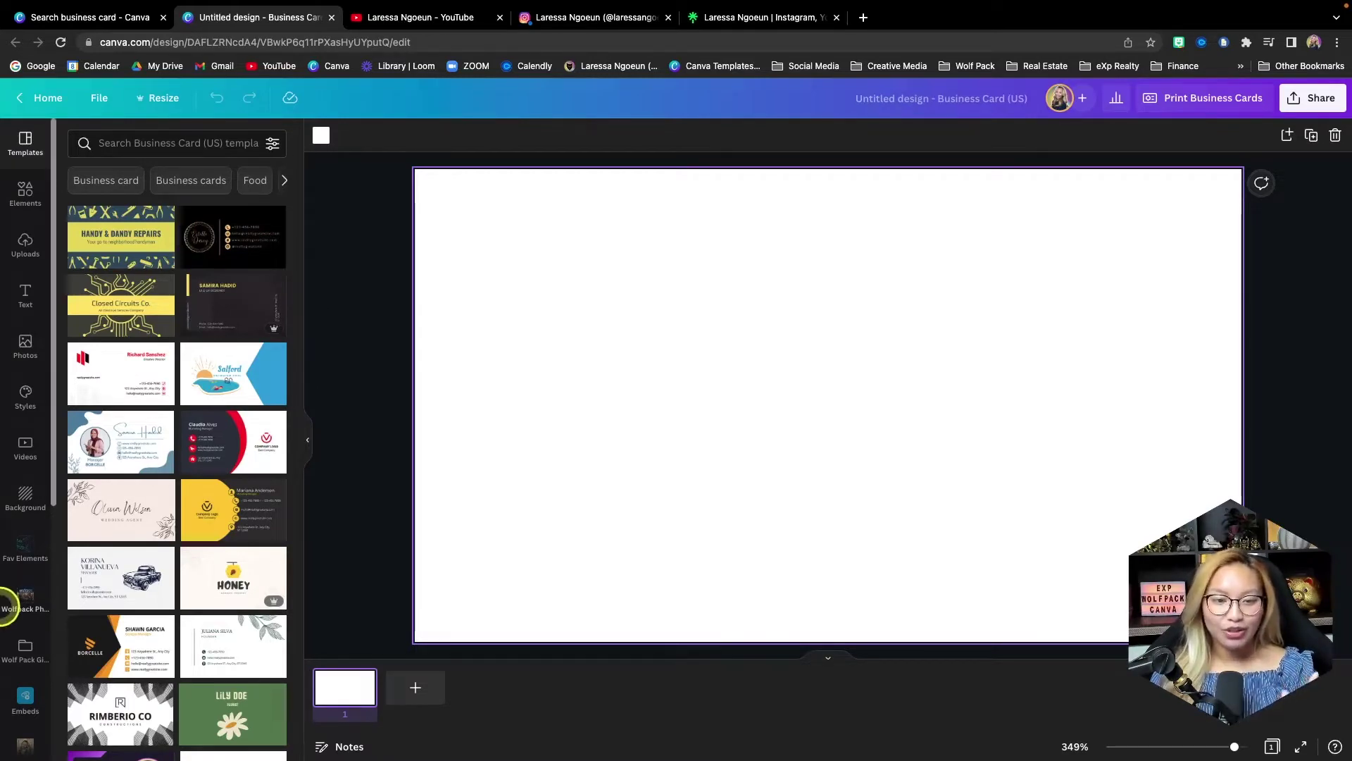
- Add the round headshot from the brand Logos and drag it to the card's left side
left_click(39, 604)
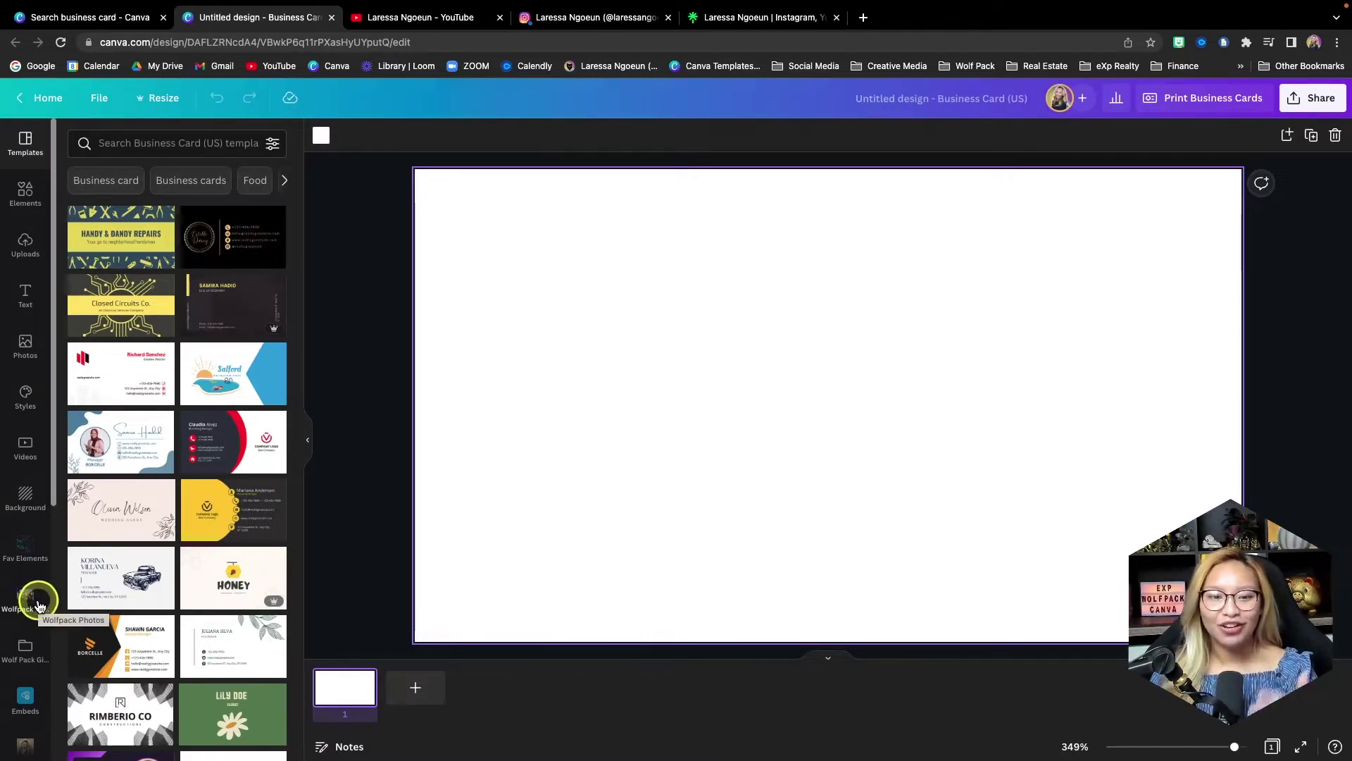
scroll(38, 604, "down", 6)
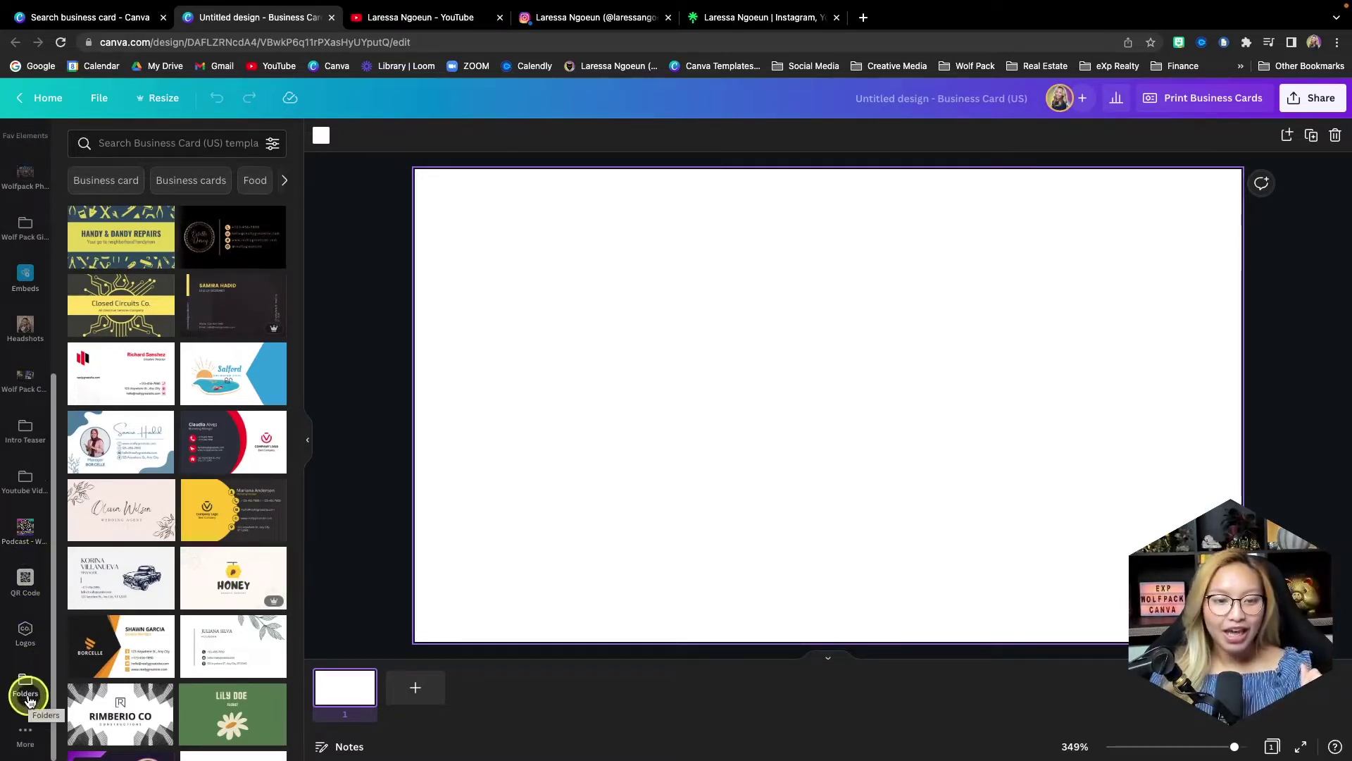
left_click(25, 629)
scroll(133, 502, "down", 2)
scroll(132, 501, "down", 2)
left_click(121, 581)
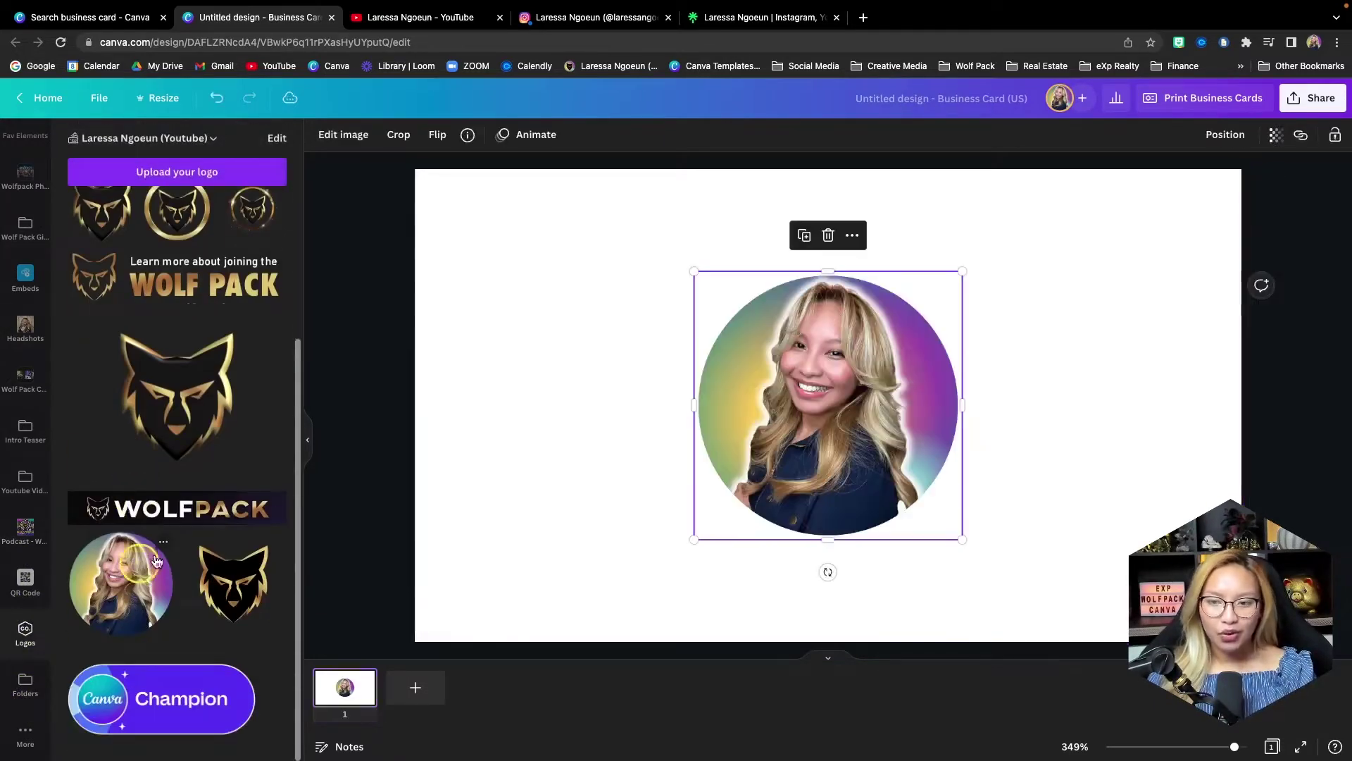
left_click_drag(860, 401, 614, 407)
left_click(442, 350)
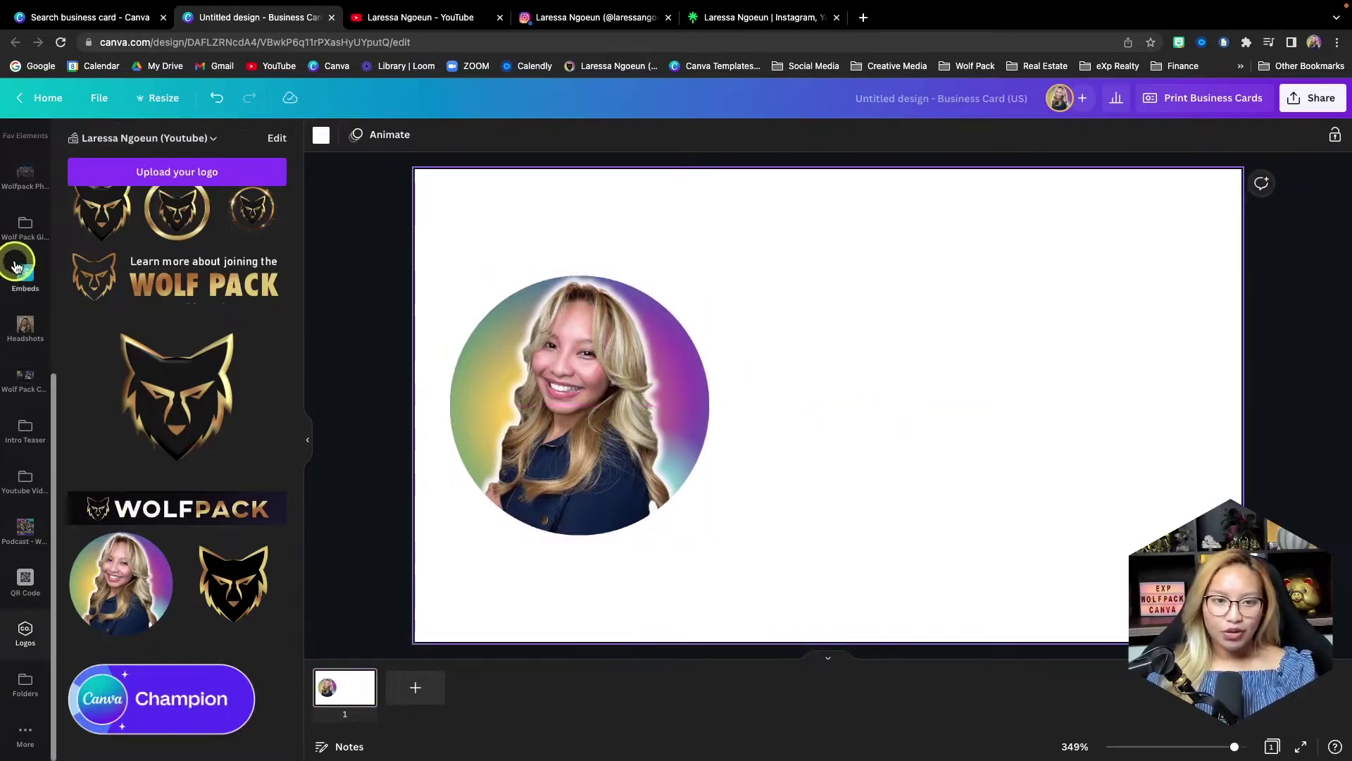
scroll(17, 274, "up", 5)
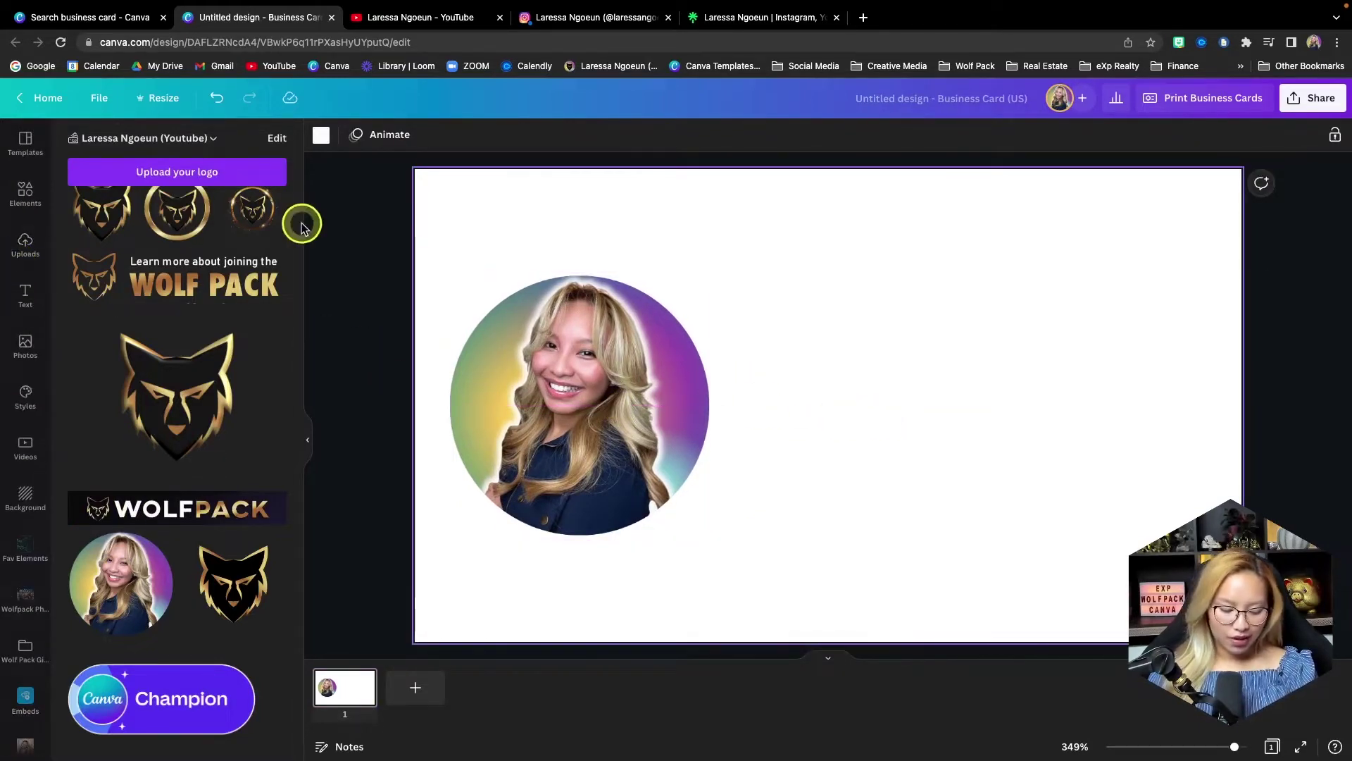
- Add a line, rotate it vertical, and set its weight to 2
key("l")
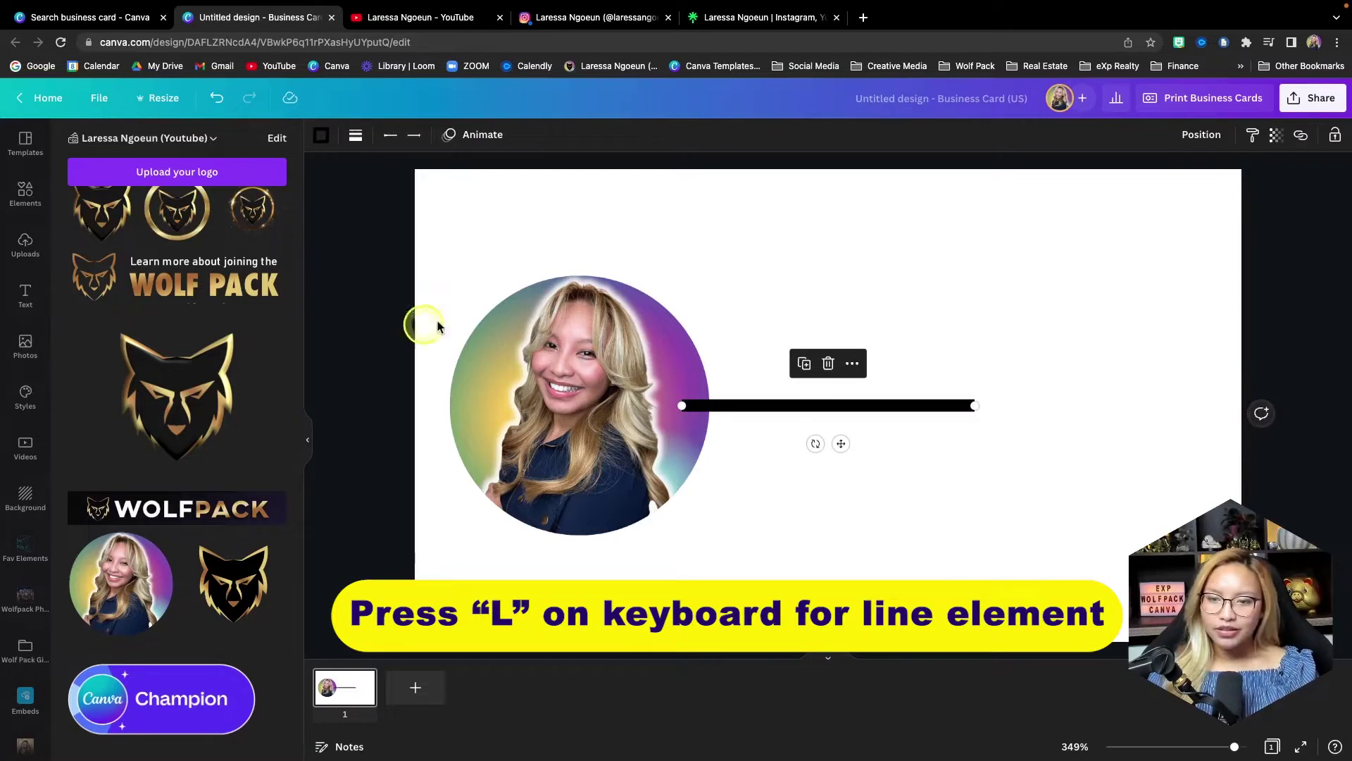
left_click_drag(816, 444, 747, 392)
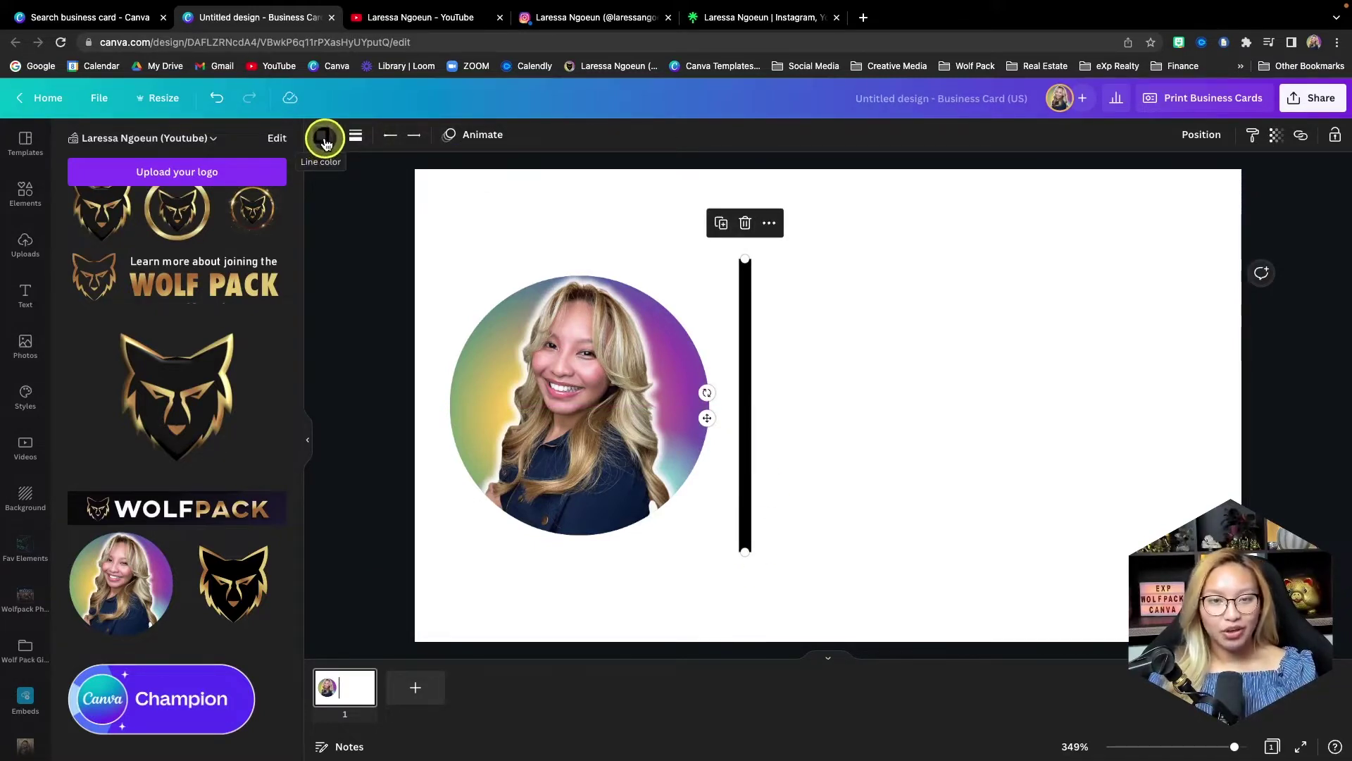
left_click(325, 143)
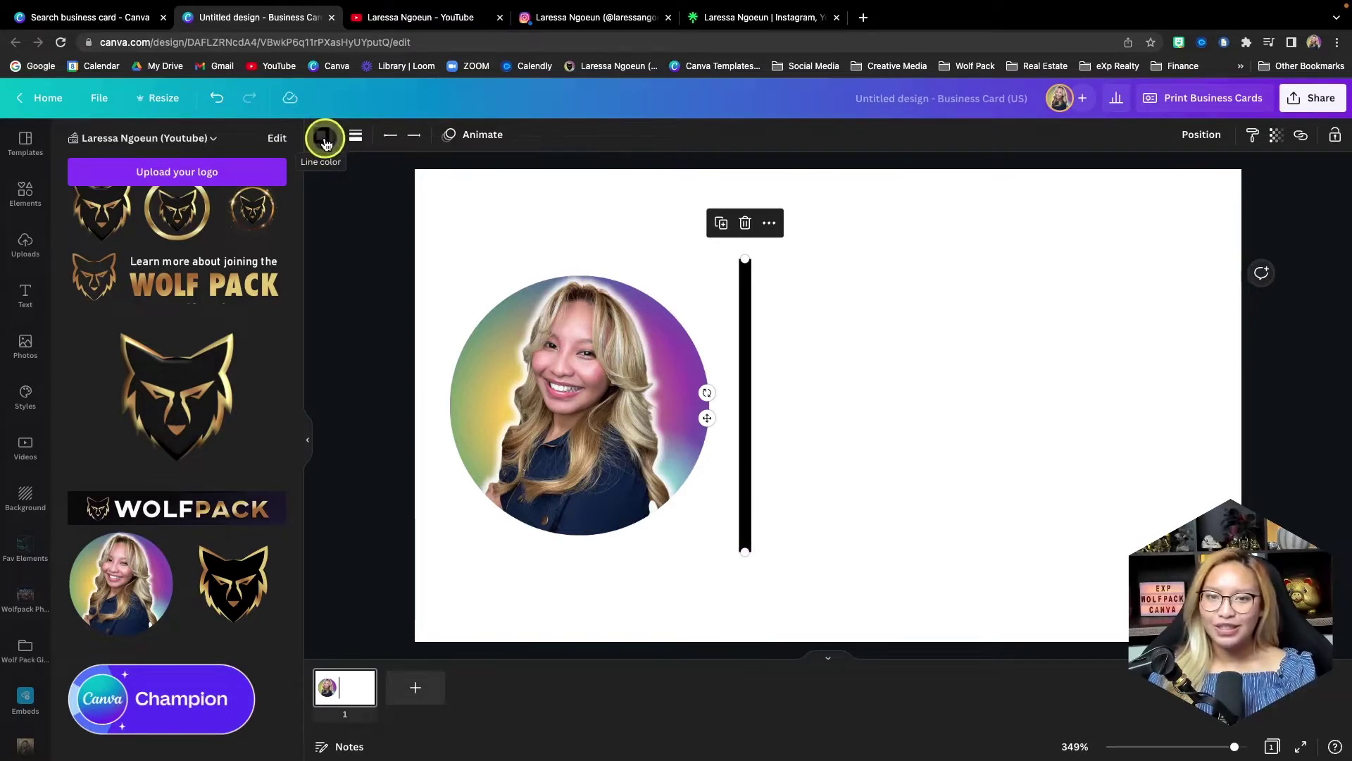
left_click(356, 134)
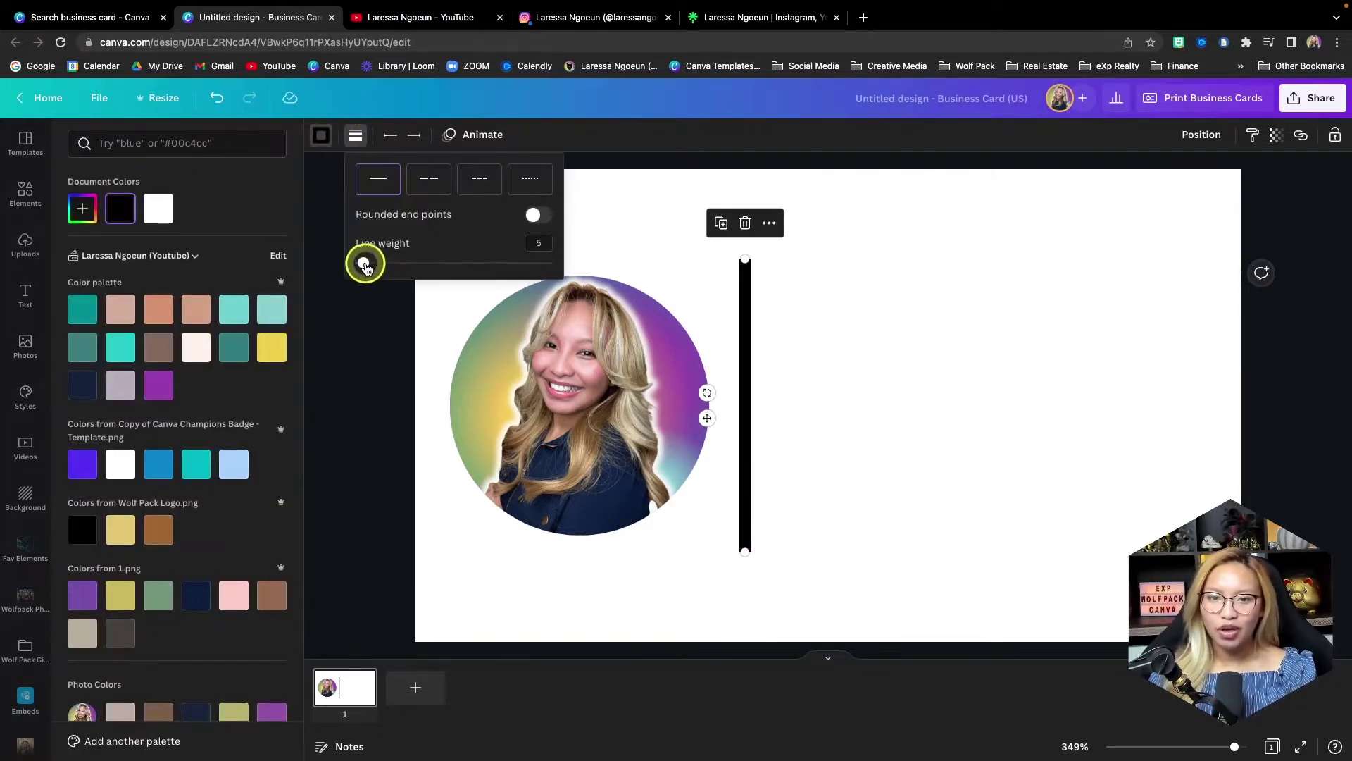
left_click_drag(364, 266, 358, 266)
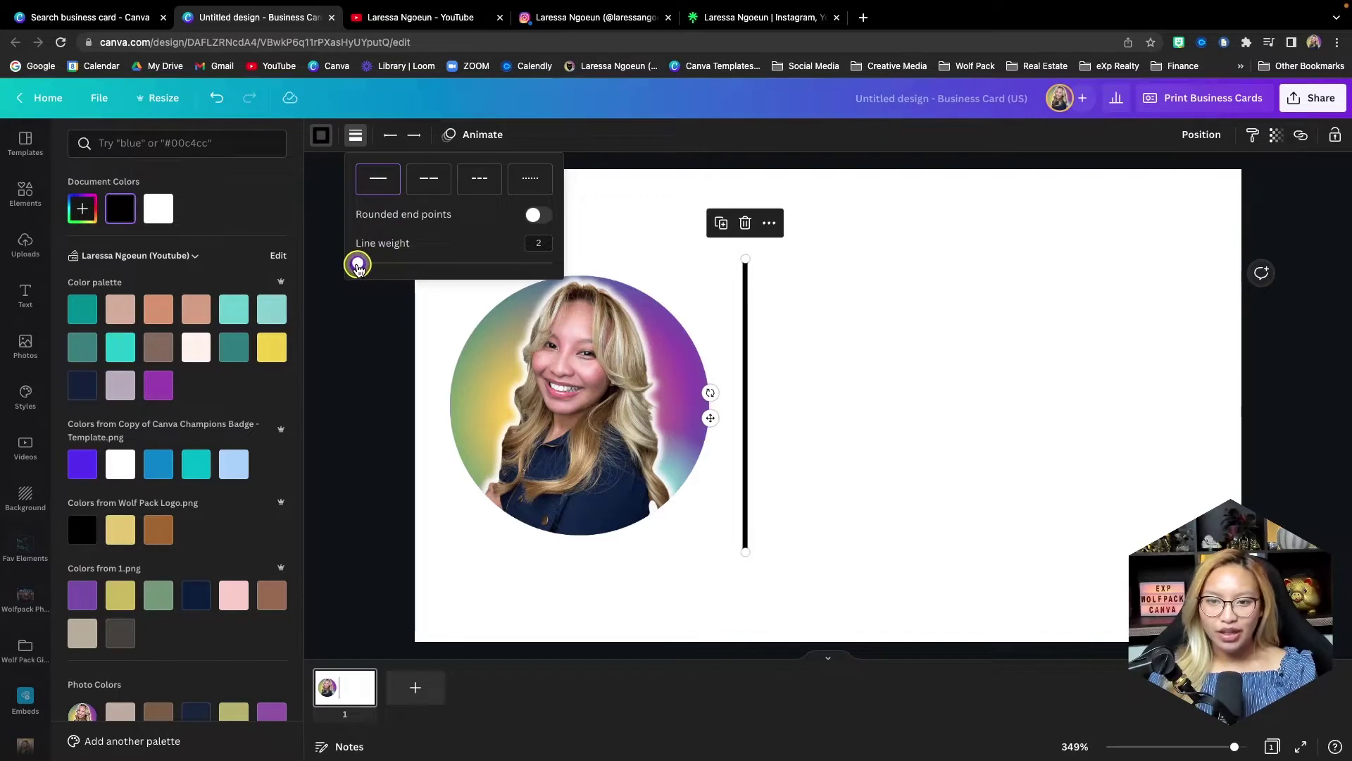
left_click(759, 364)
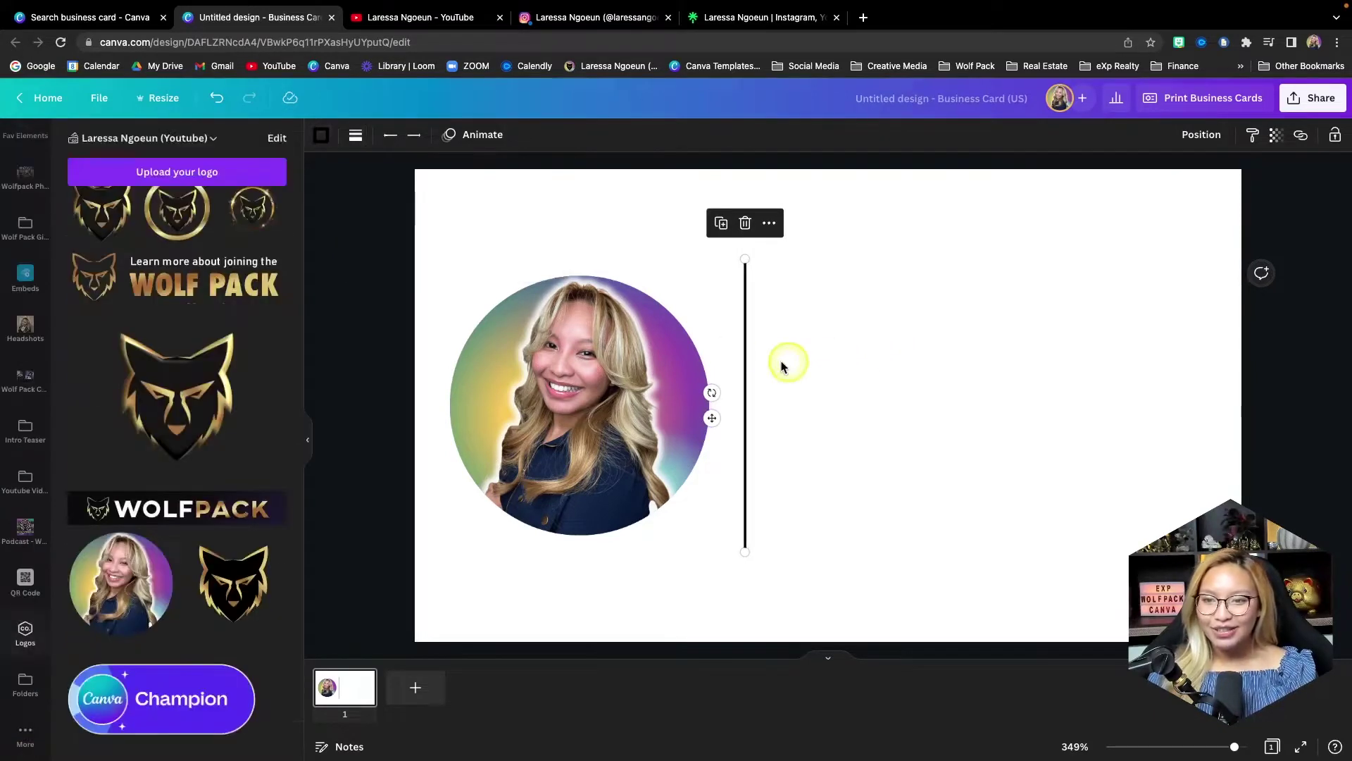
- Colour the divider teal, give both ends diamond caps, and nudge it toward the headshot
left_click(320, 134)
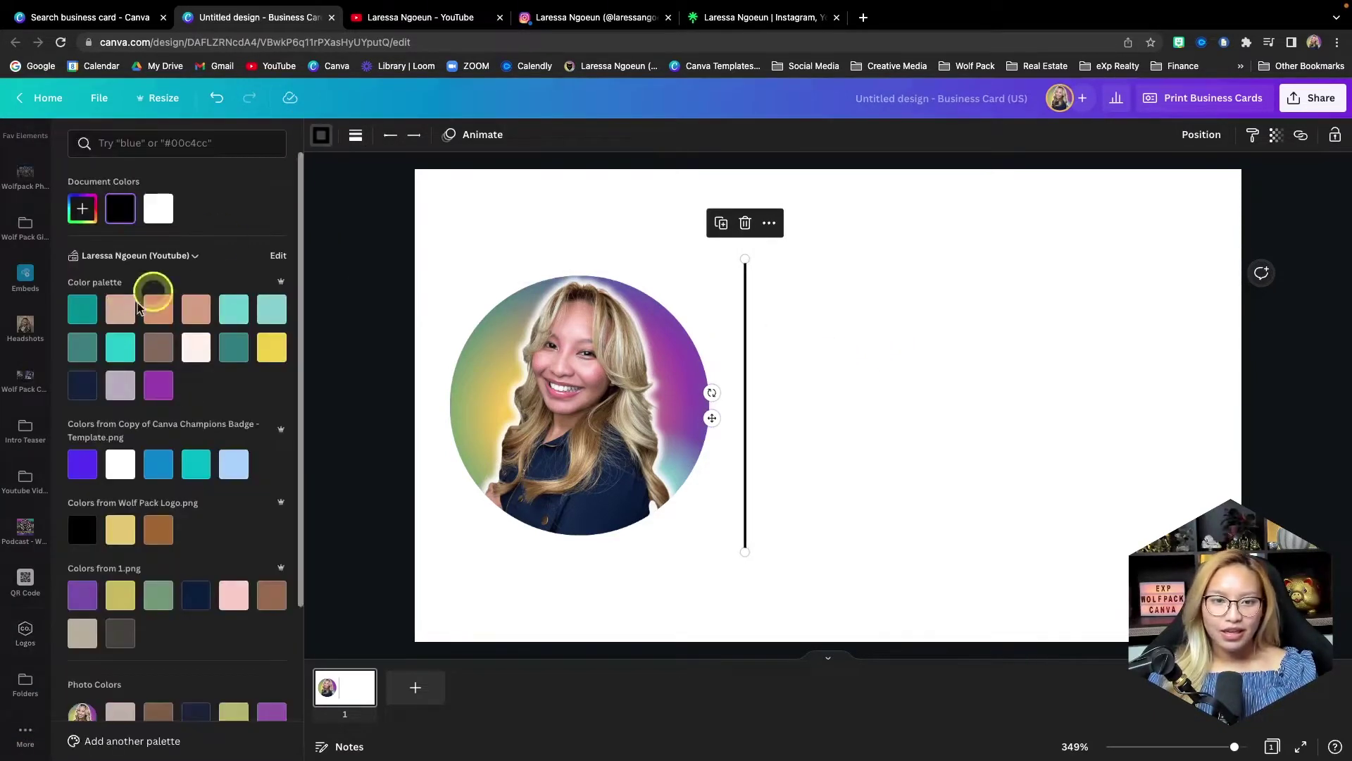
left_click(82, 310)
left_click(392, 135)
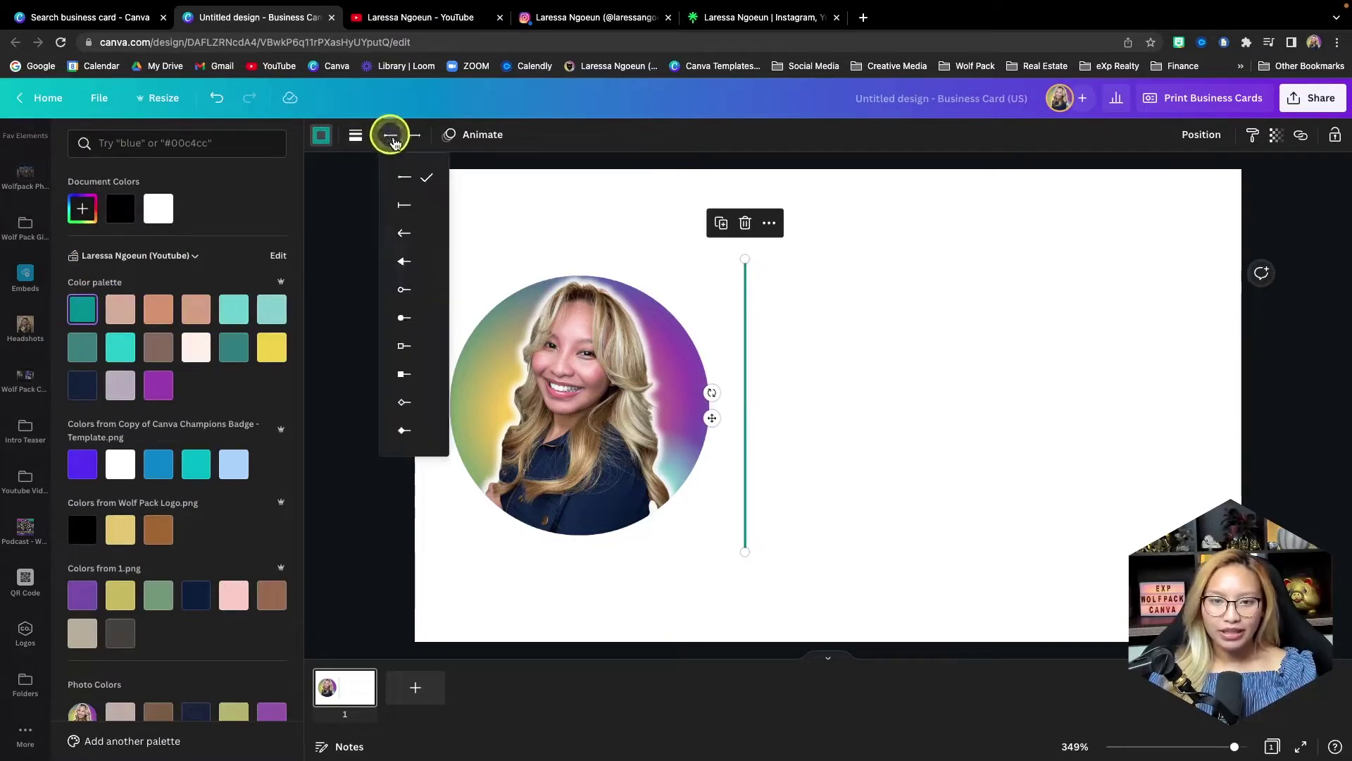
left_click(408, 401)
left_click(414, 135)
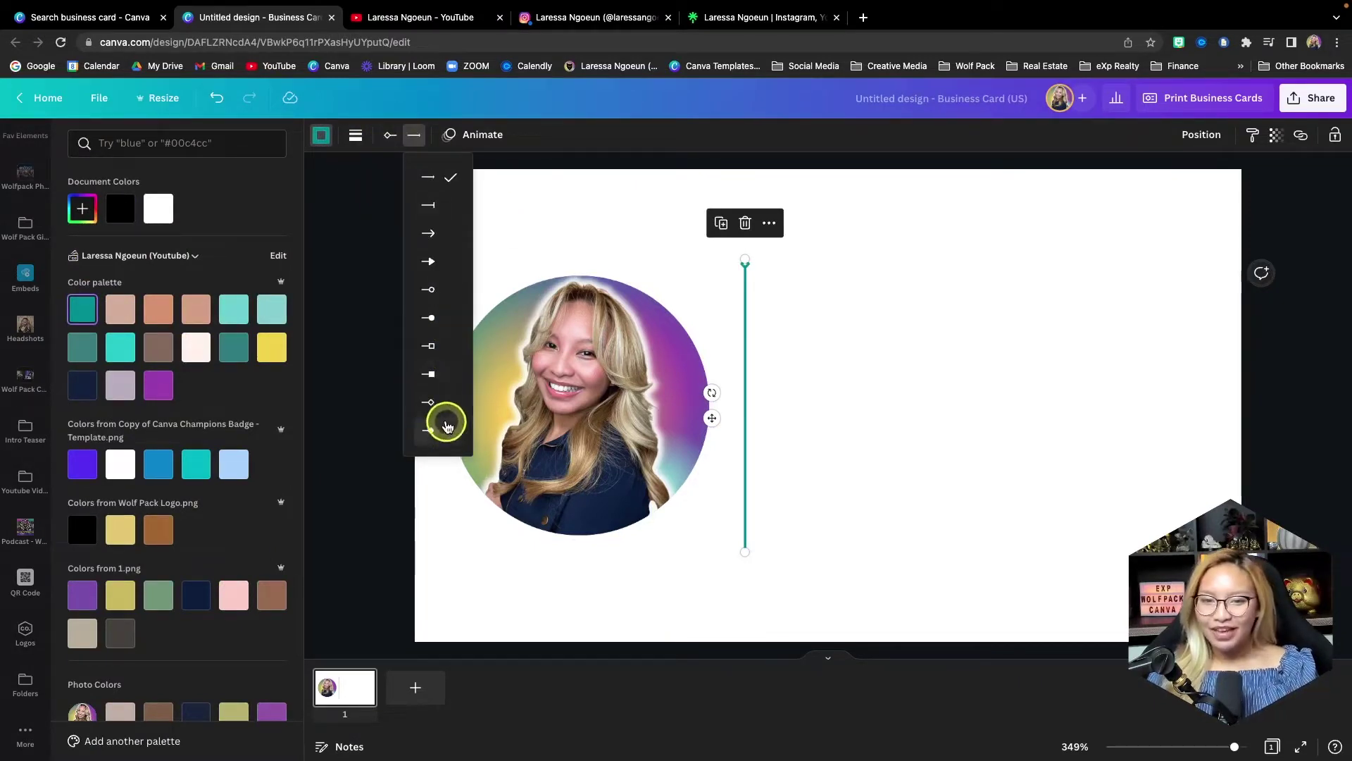
left_click(446, 402)
left_click_drag(748, 402, 737, 407)
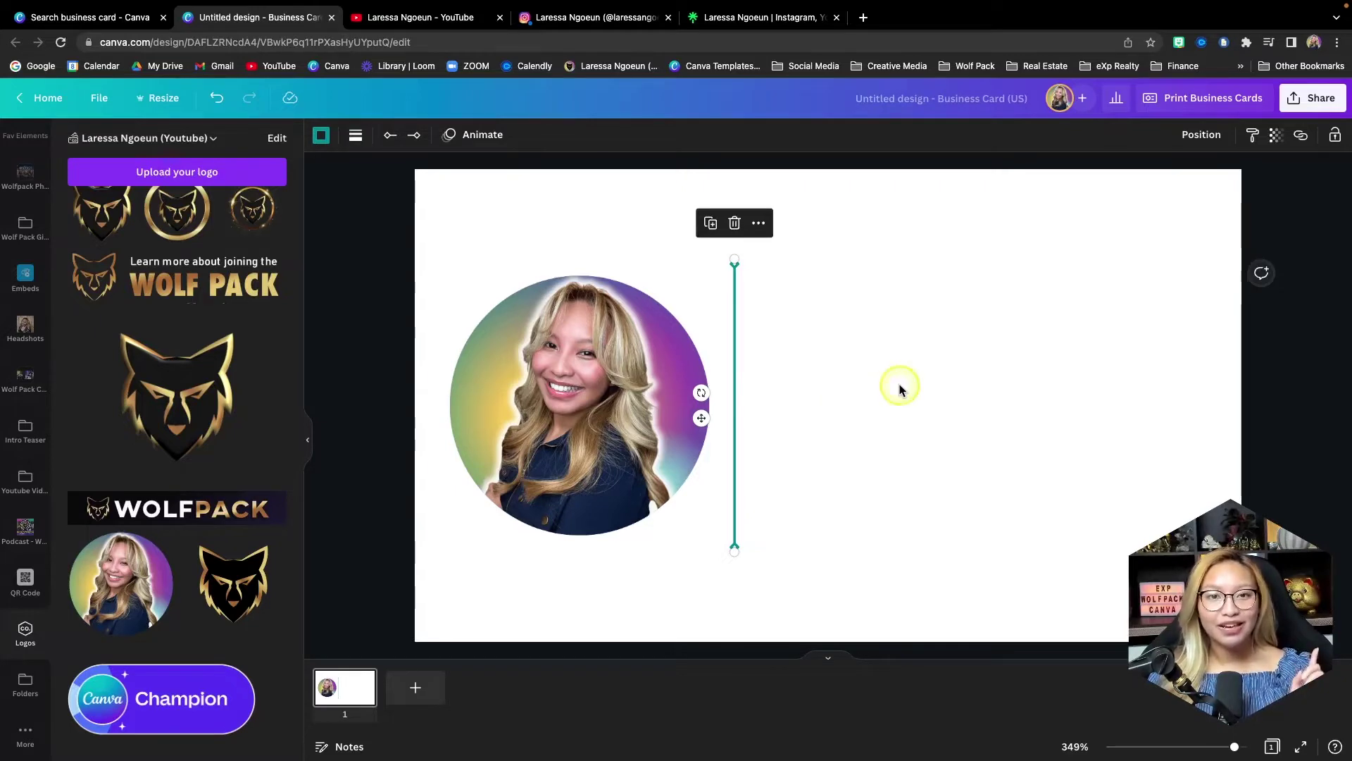
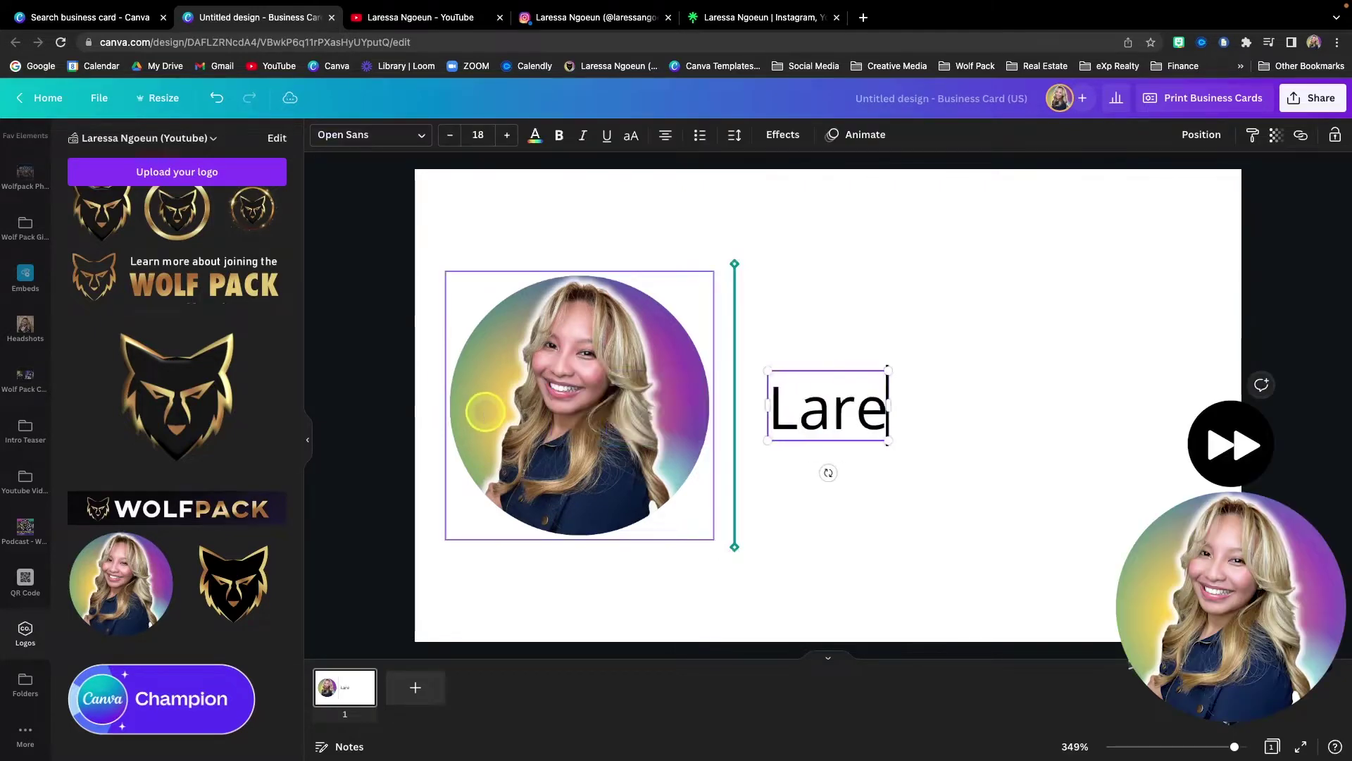
- Add the agent's name in purple Playlist Script, right of the divider, and enlarge it
left_click_drag(759, 418, 896, 310)
left_click(370, 135)
left_click(141, 426)
left_click(535, 135)
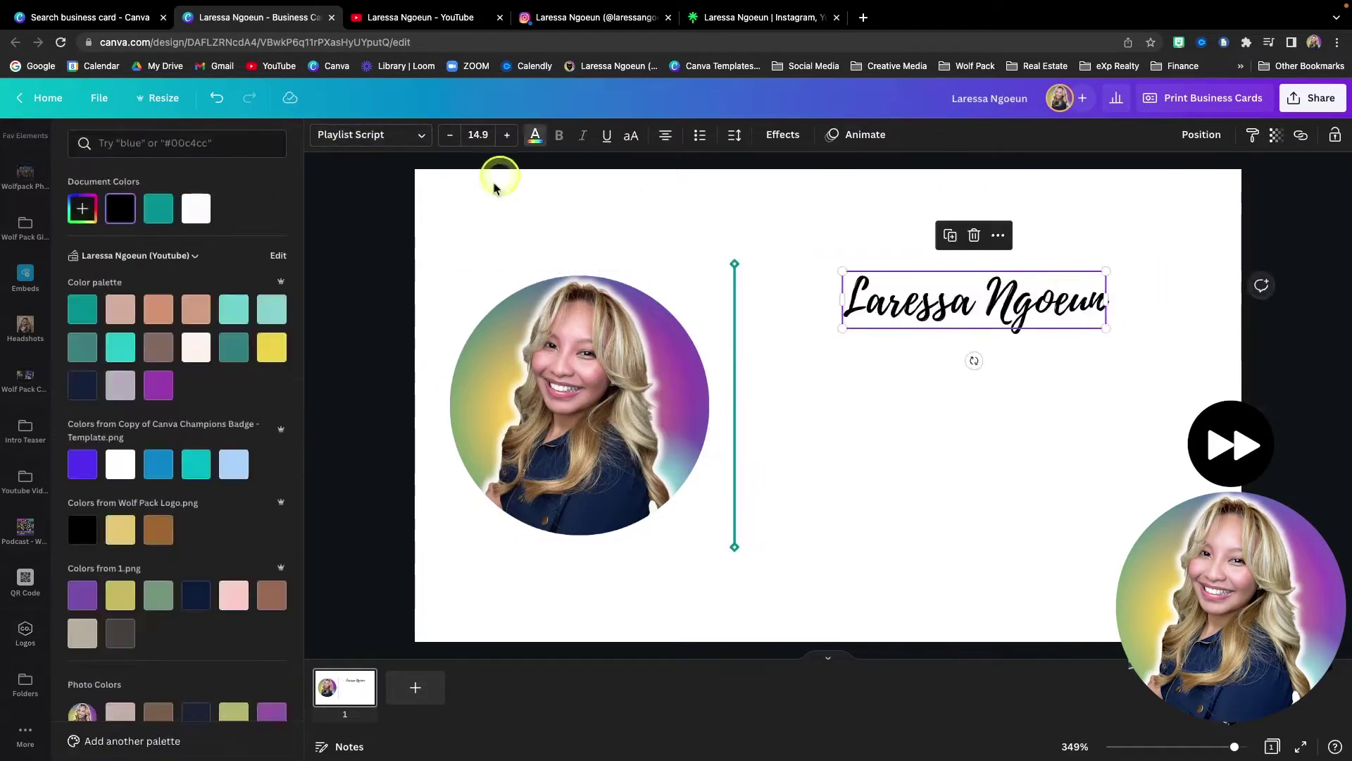
left_click(158, 385)
left_click_drag(810, 331, 764, 356)
- Add a black, bold italic Open Sans tagline 'eXp Realty • Agent Wolf Pack • Canva Champion' under the name
scroll(25, 282, "up", 5)
left_click(26, 295)
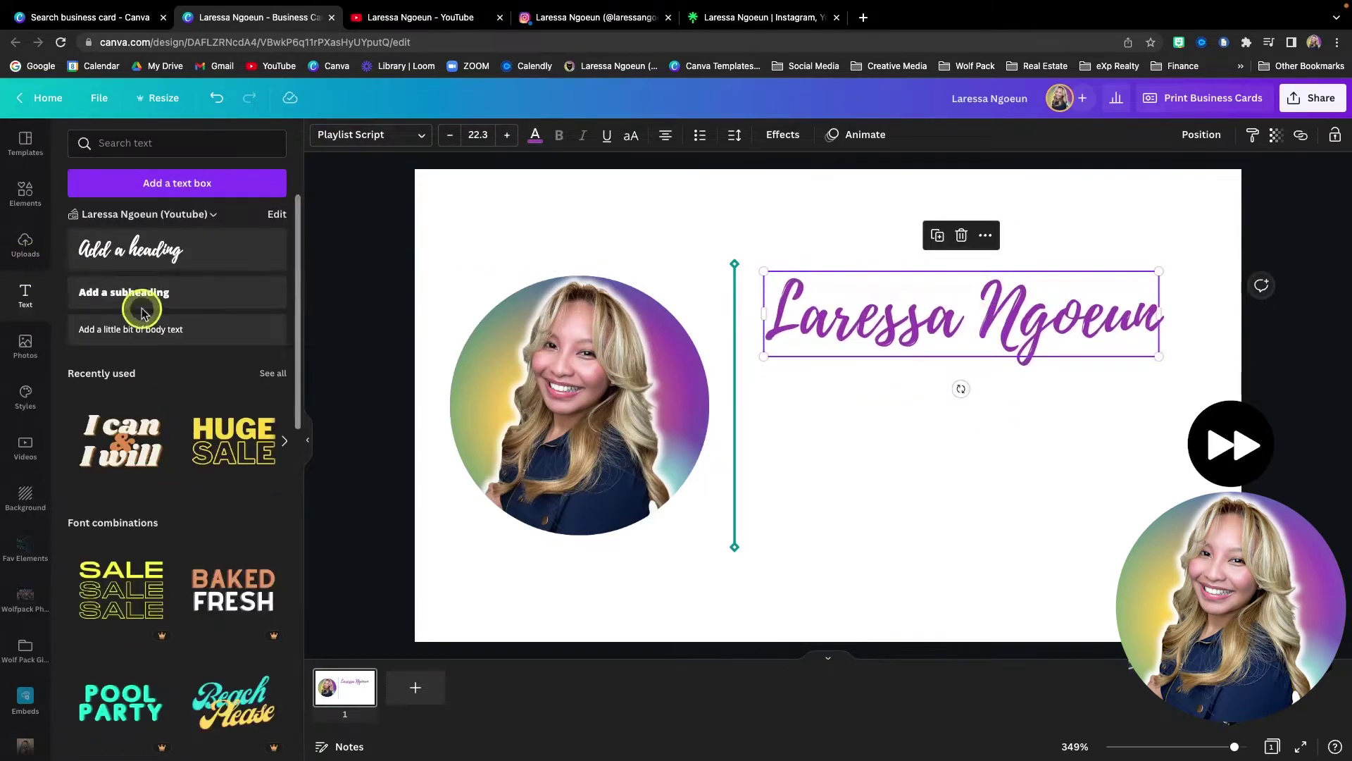
left_click(157, 292)
left_click_drag(968, 422, 1184, 369)
left_click(535, 134)
left_click(83, 530)
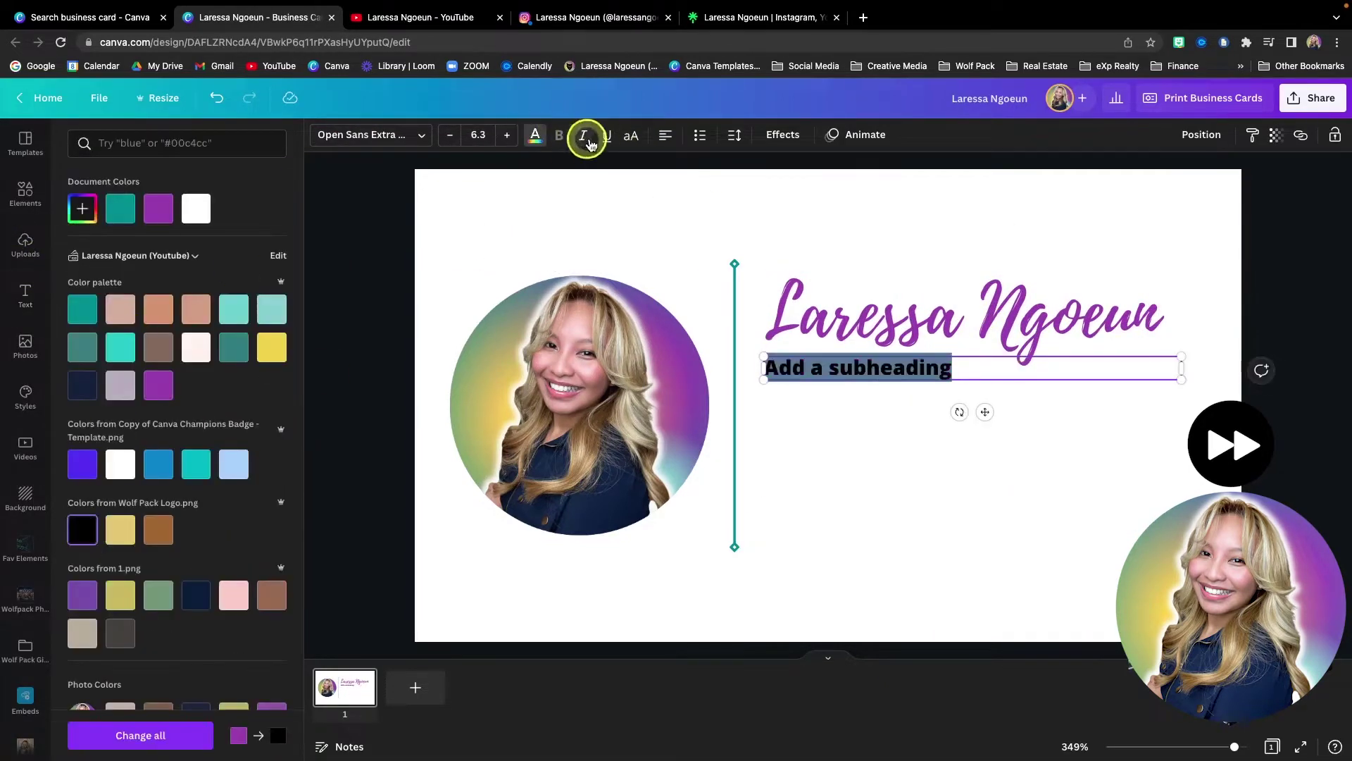
type("eXp Realty")
type(" • Agent Wo")
key("BackSpace")
key("BackSpace")
key("BackSpace")
key("BackSpace")
key("BackSpace")
key("BackSpace")
key("BackSpace")
key("BackSpace")
type("Wolf Pack • Canva Champion")
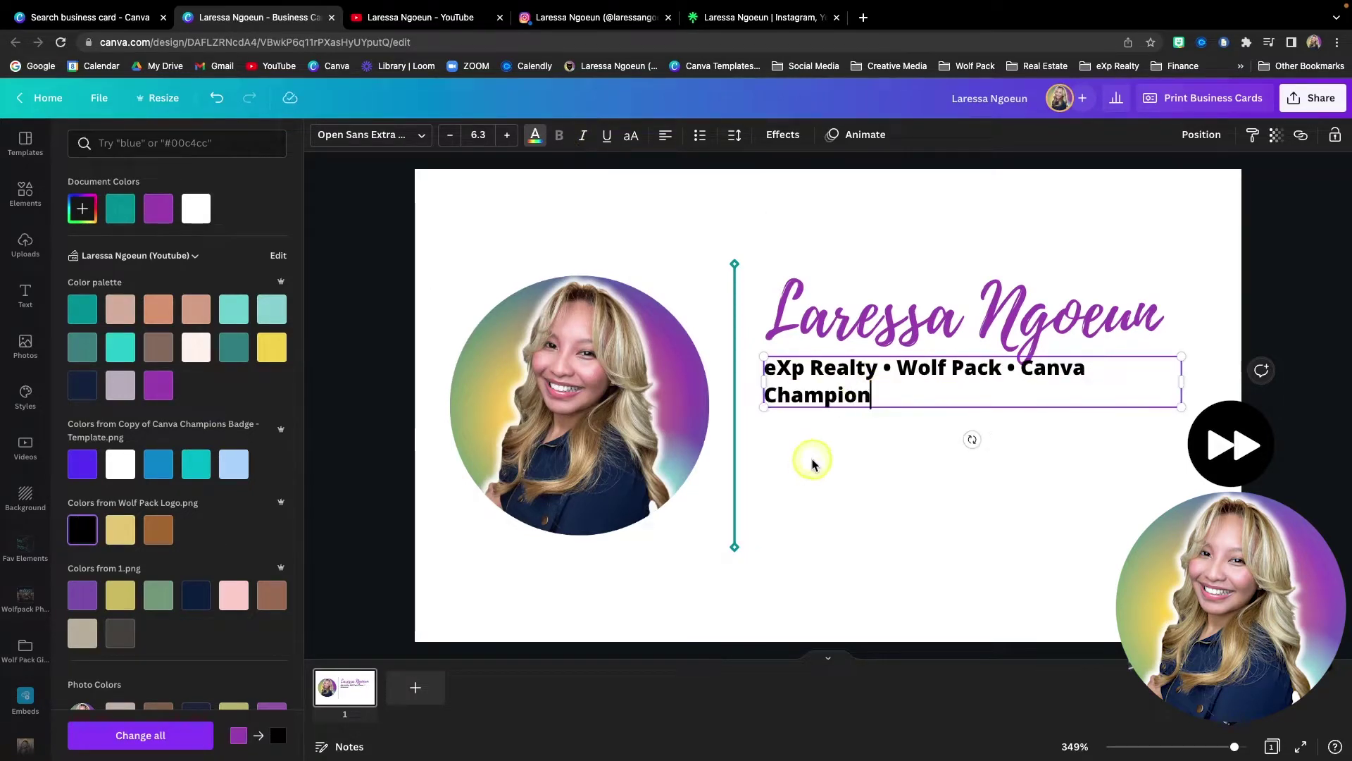
left_click(370, 135)
left_click(141, 272)
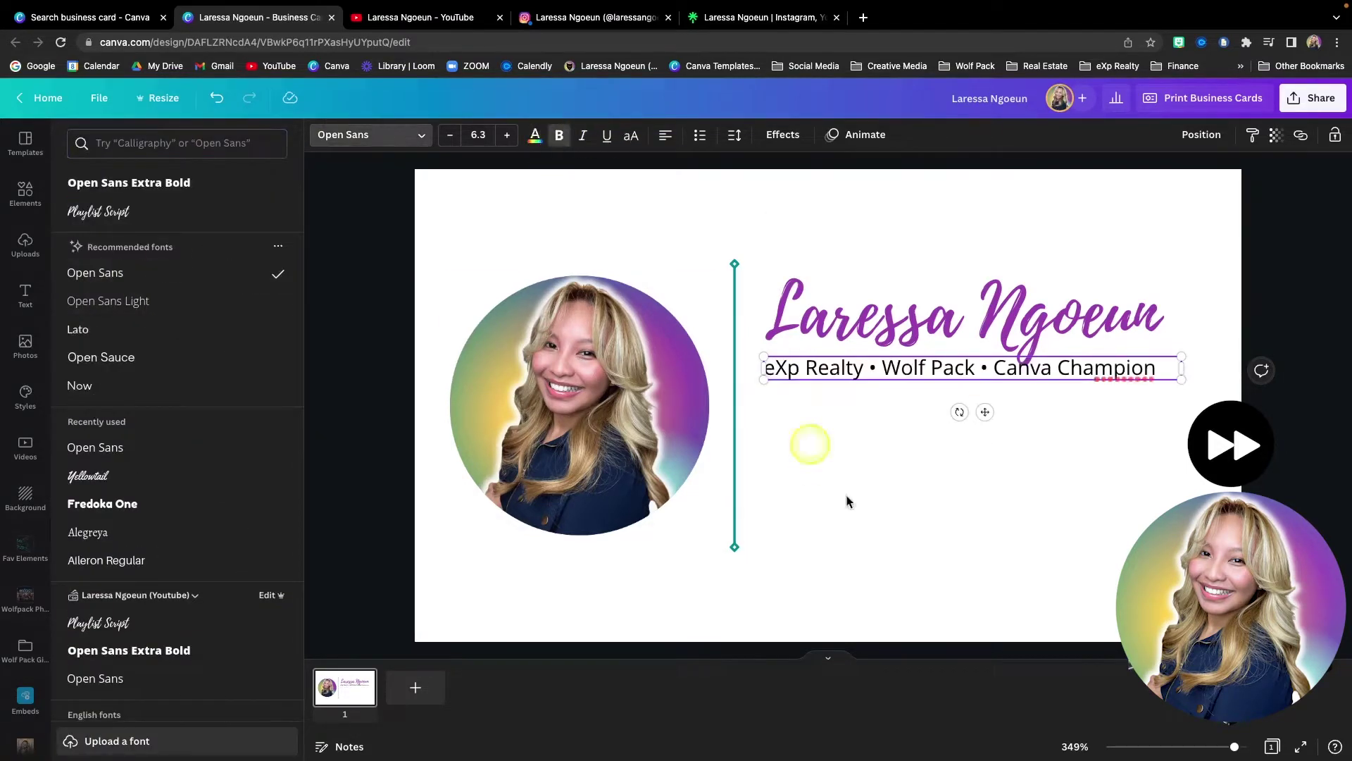
left_click(864, 585)
left_click(906, 381)
key("ctrl+b")
key("ctrl+i")
- Duplicate the tagline into an 'Email:' line containing the agent's email address
key("ctrl+d")
triple_click(1127, 416)
key("BackSpace")
type("email")
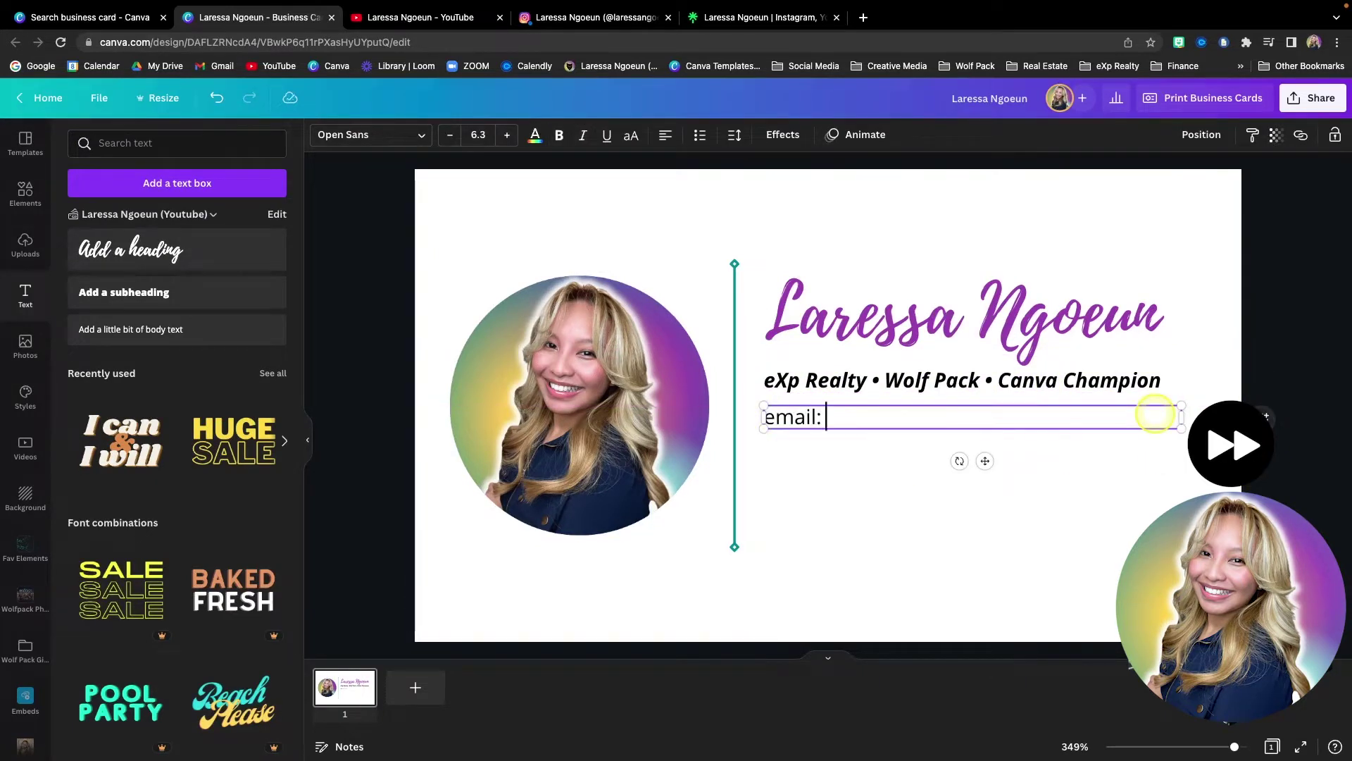
left_click_drag(765, 416, 775, 416)
type("E")
left_click(1131, 479)
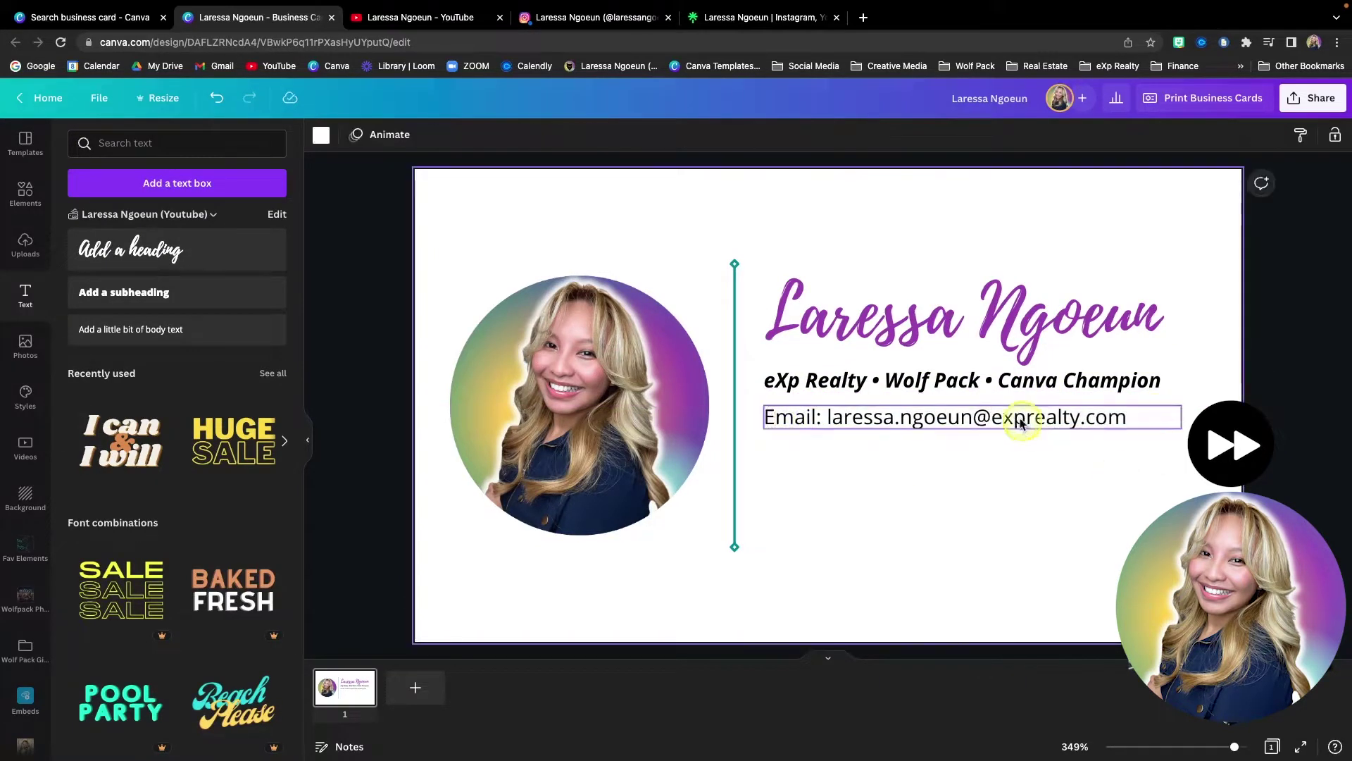
- Enlarge the name, tagline and email lines slightly together
left_click_drag(1190, 476, 760, 282)
left_click_drag(1166, 431, 1194, 442)
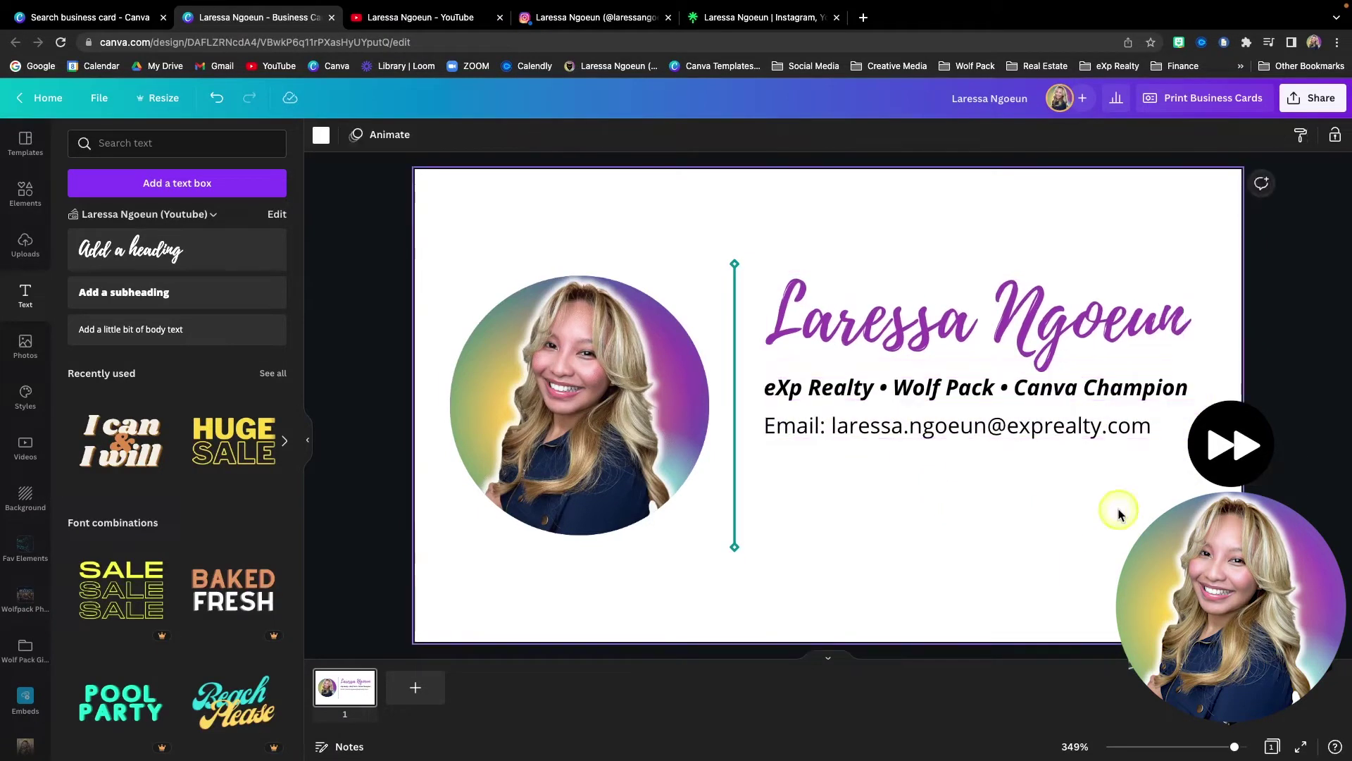
left_click(1120, 514)
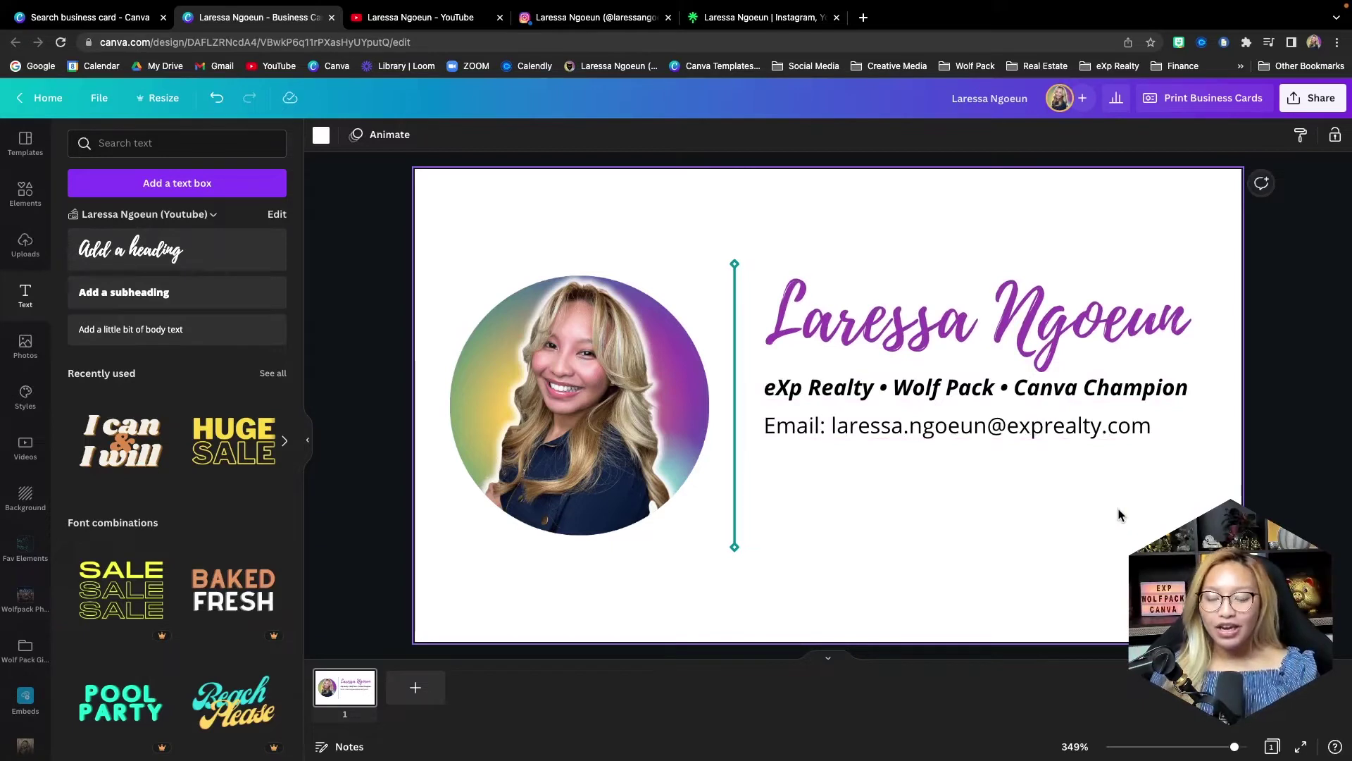
- Link the email text box to the agent's email address
left_click(920, 435)
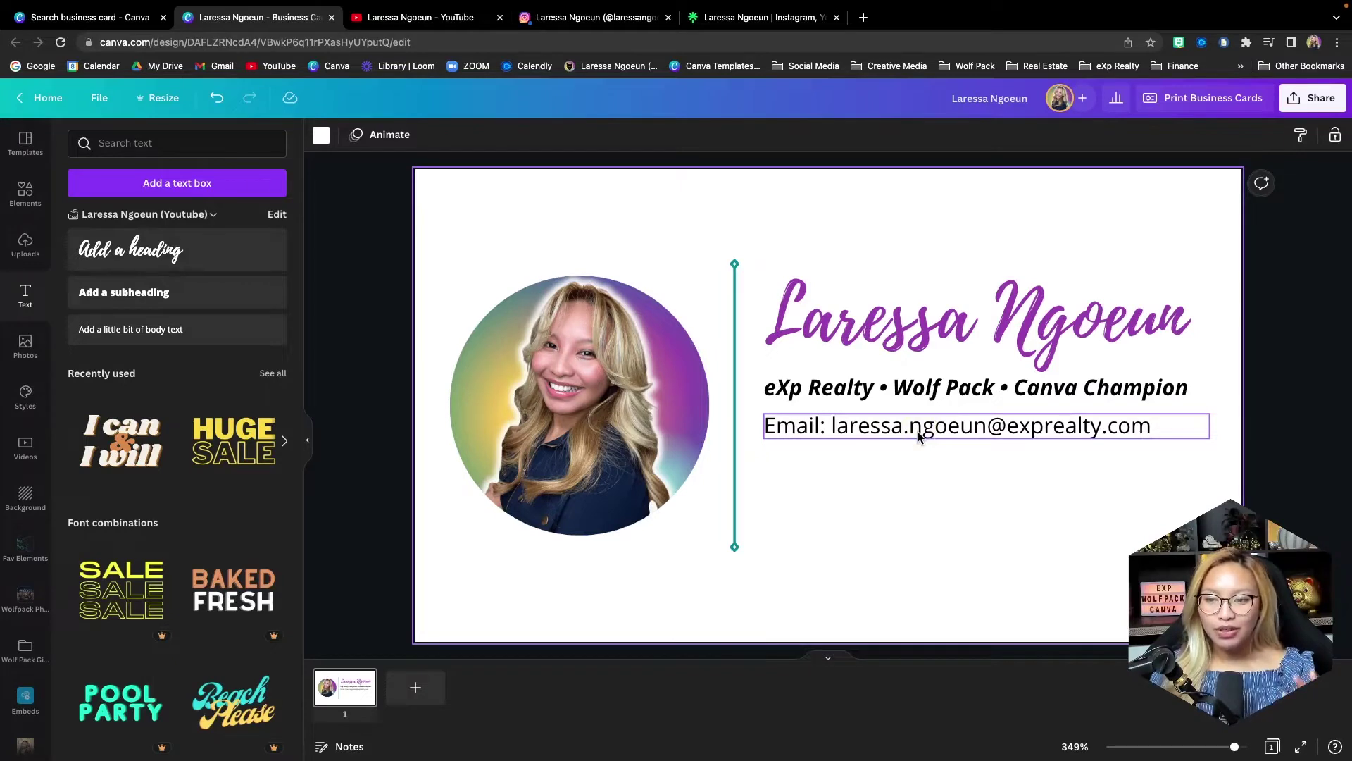
left_click(919, 431)
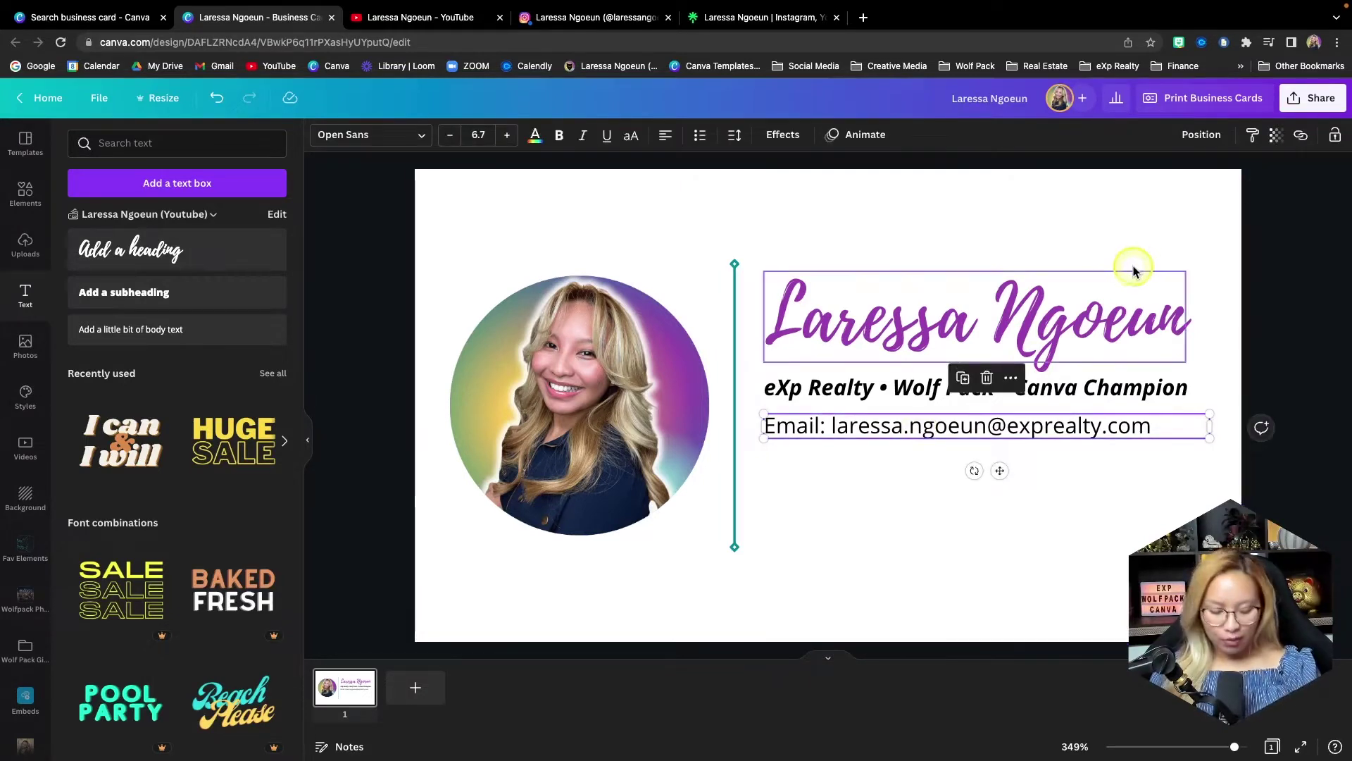
left_click(1303, 136)
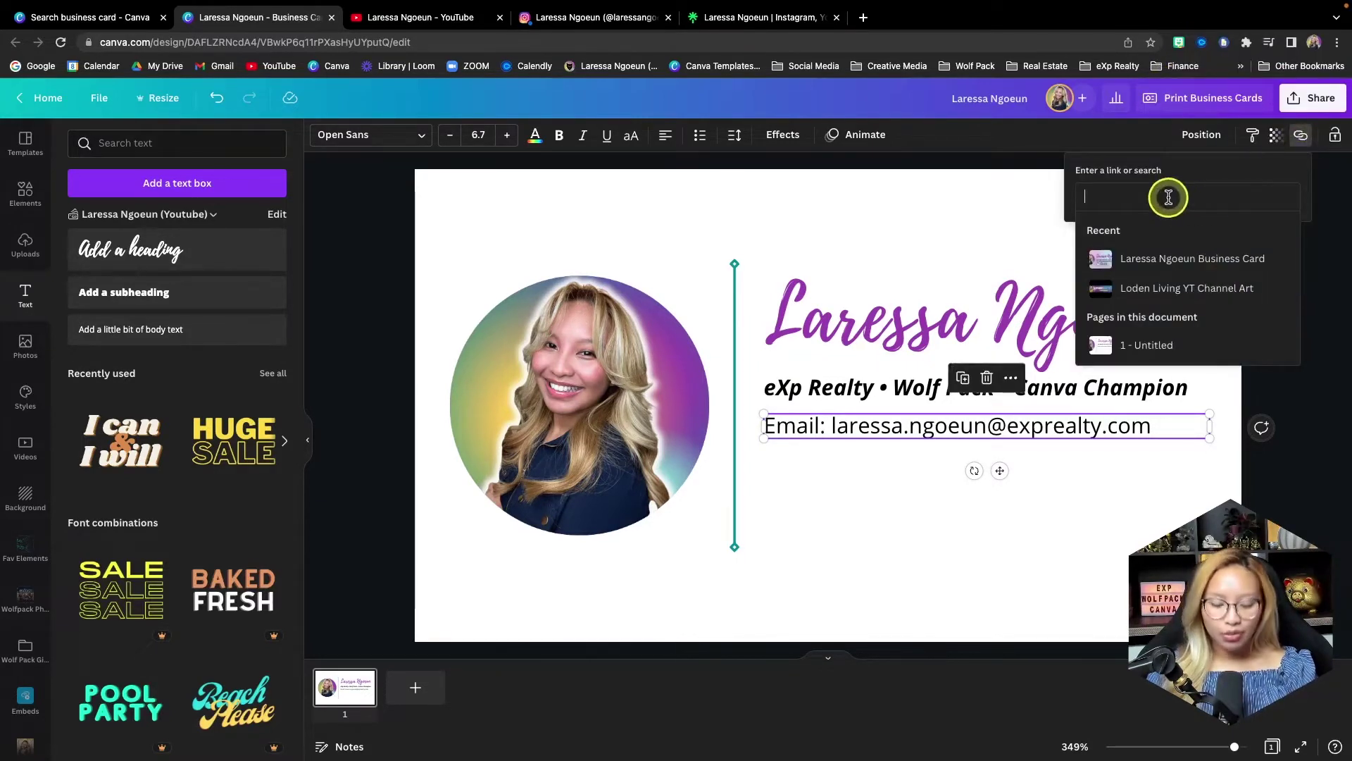
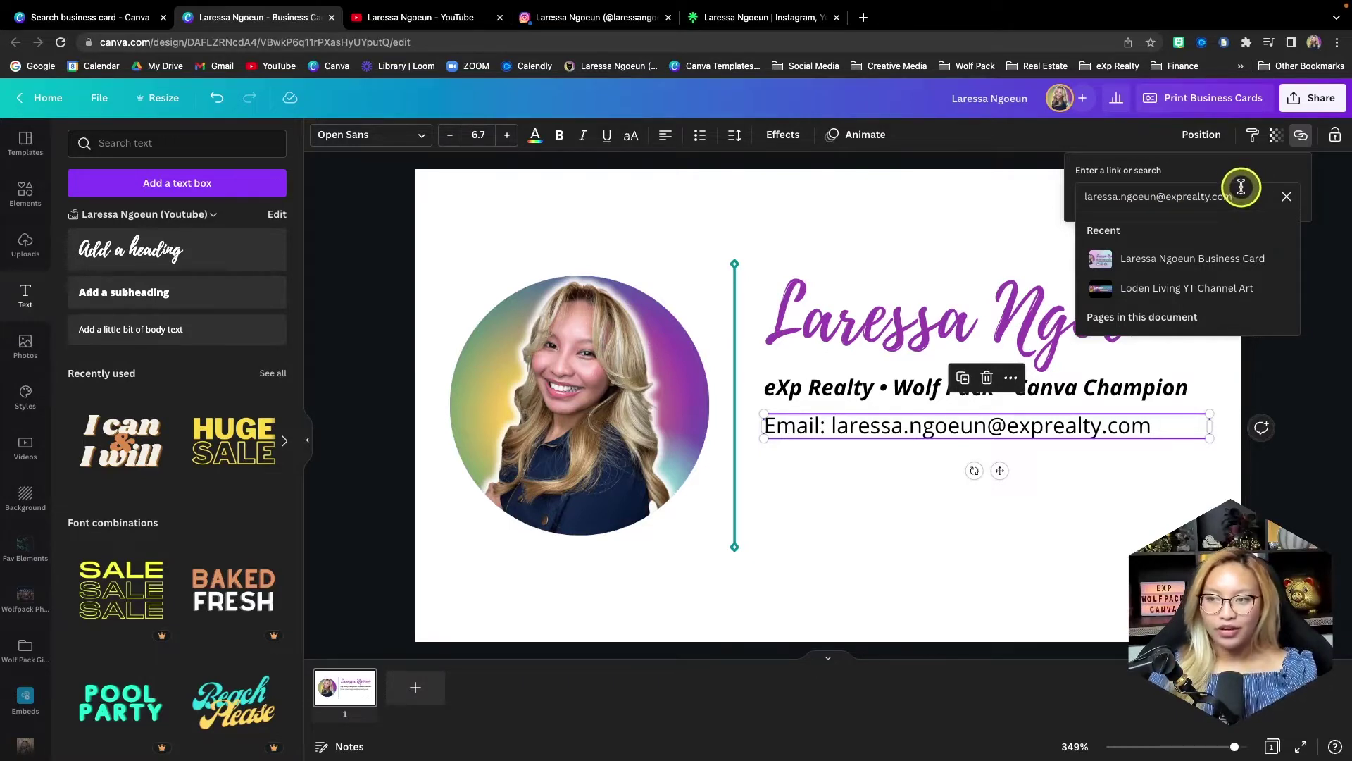
key("Return")
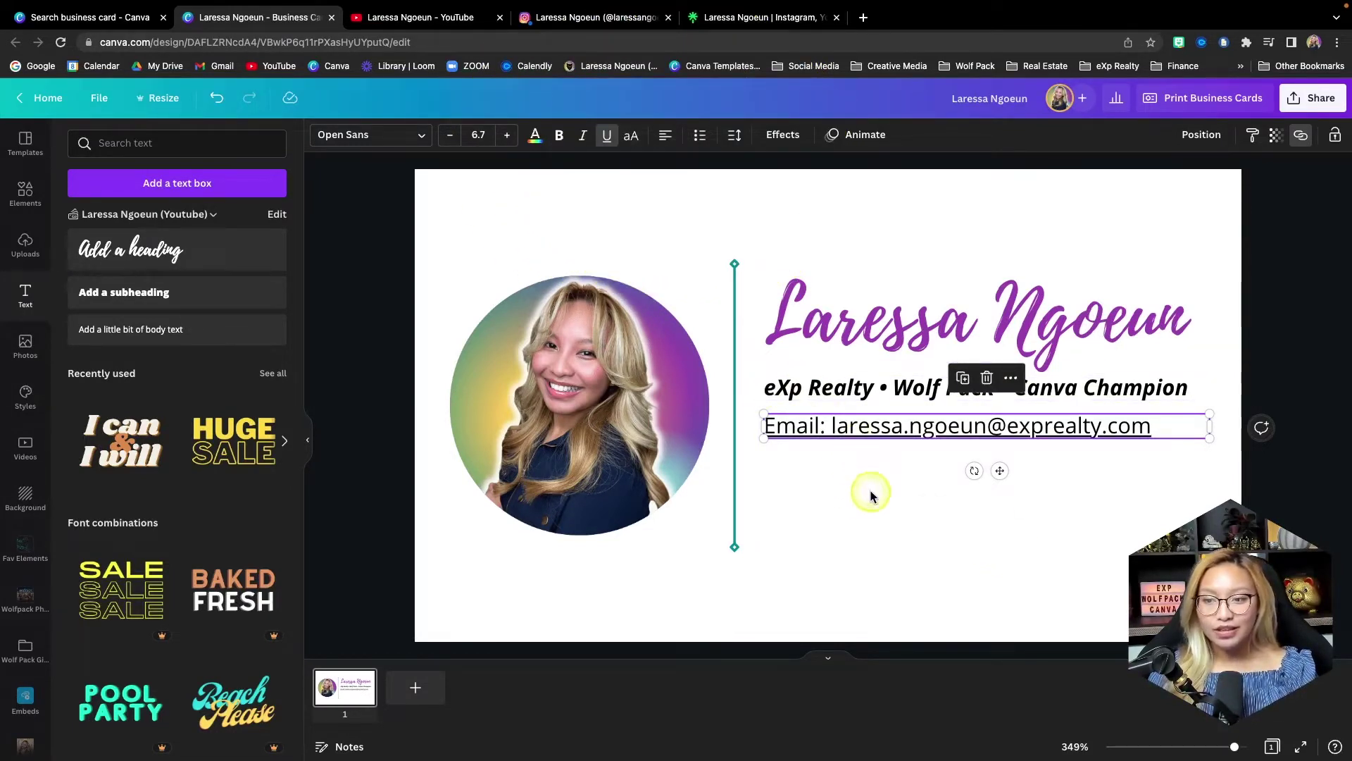
- Remove the underline from the 'Email:' label, leaving only the address underlined
left_click(900, 510)
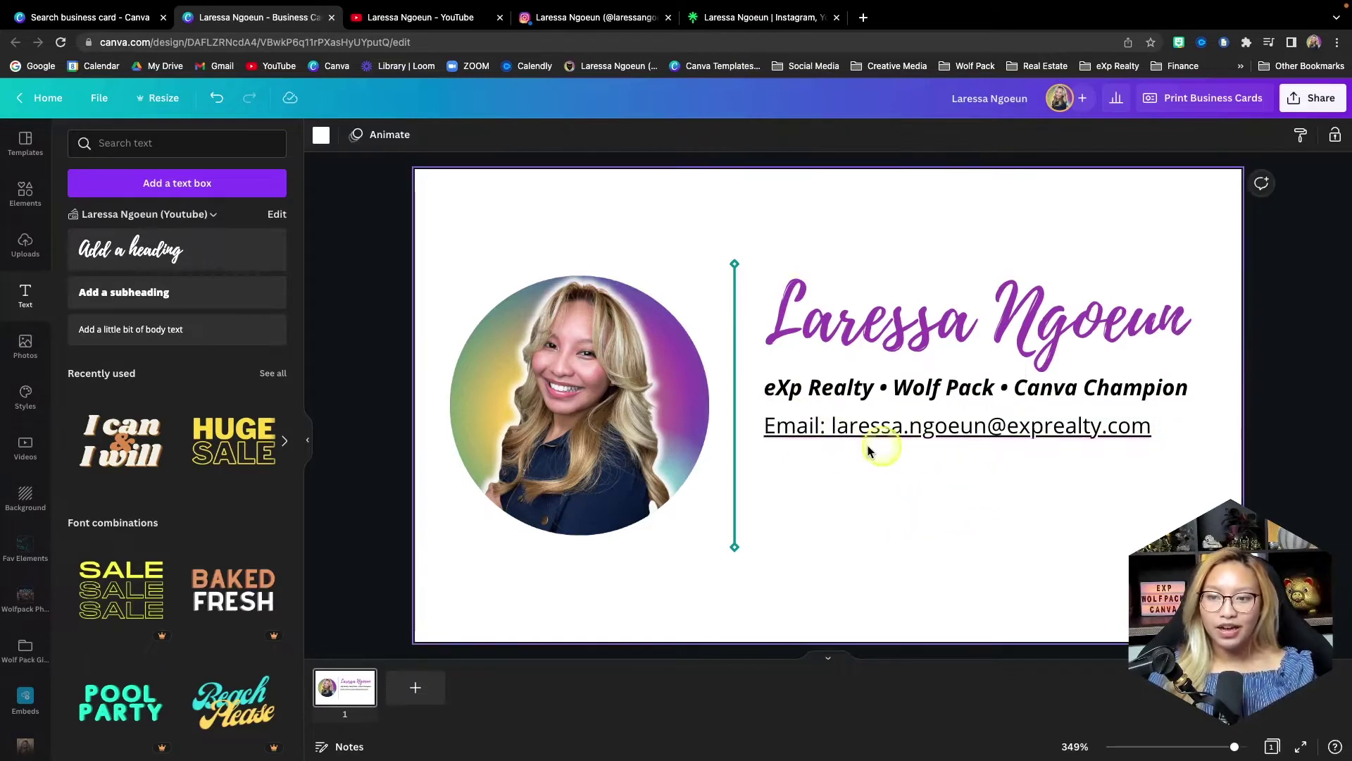
left_click(833, 423)
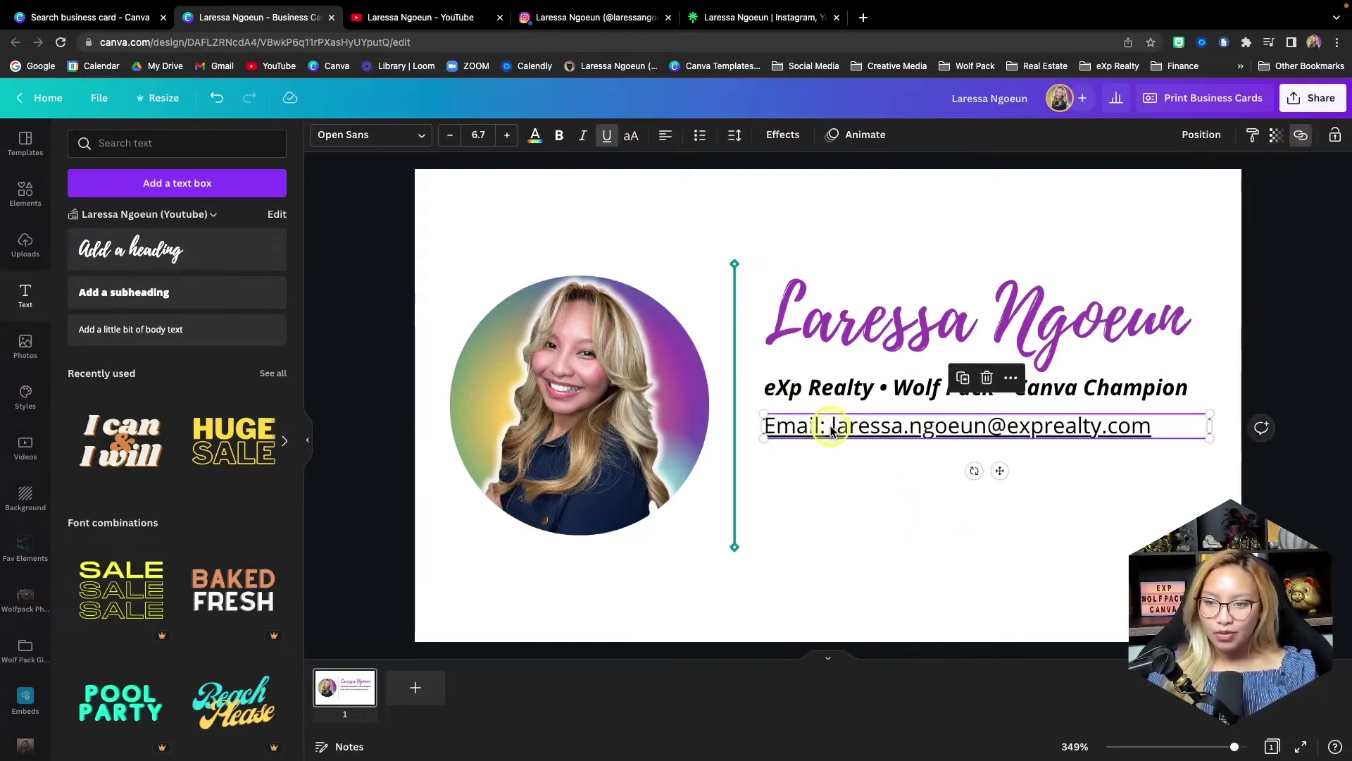
left_click(833, 427)
double_click(833, 426)
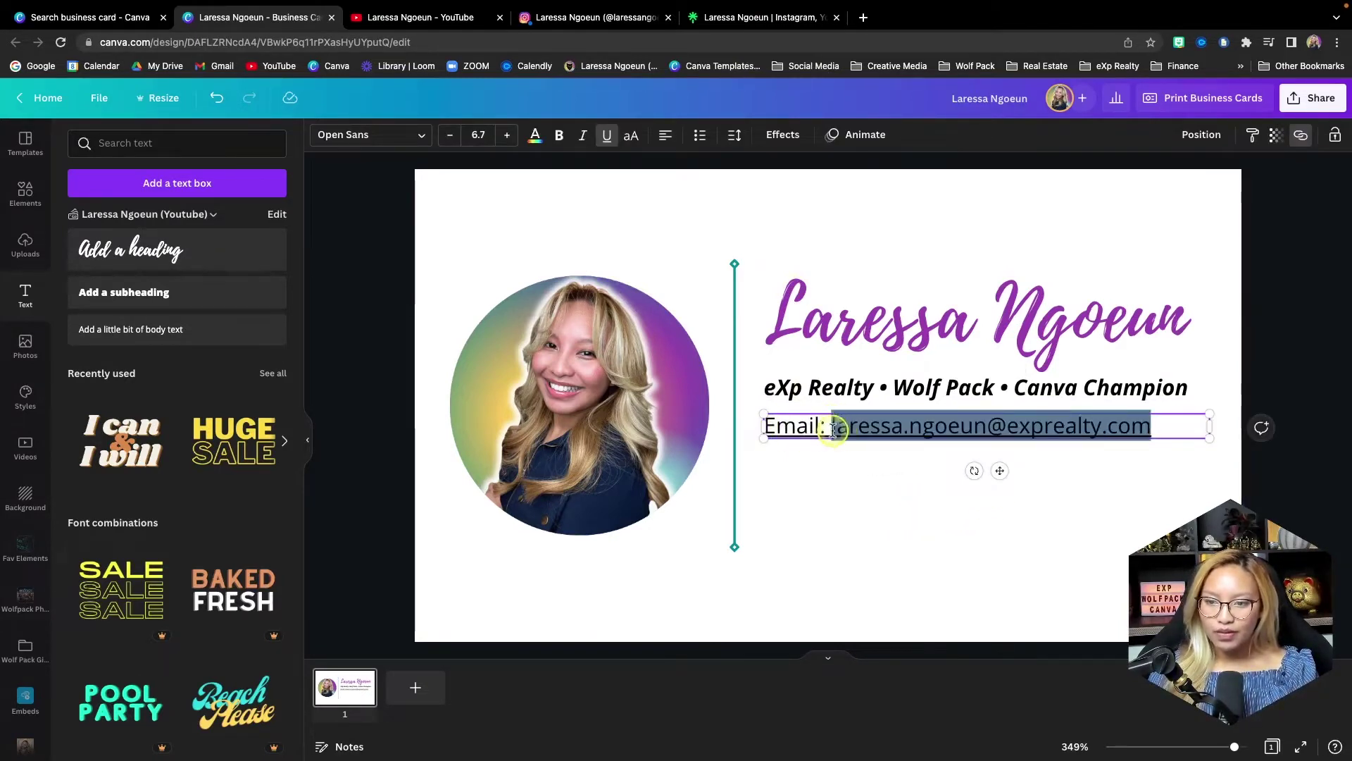
left_click_drag(833, 427, 759, 422)
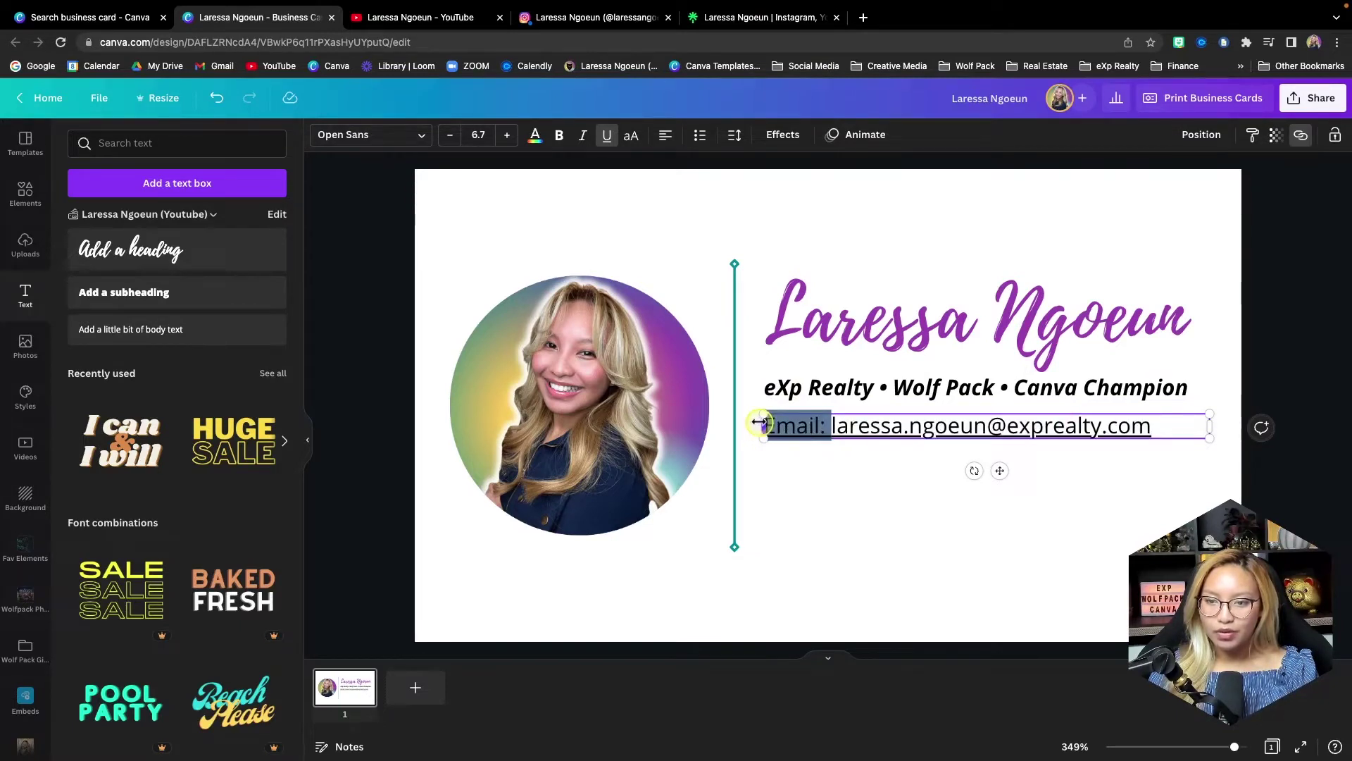
left_click(607, 135)
left_click(900, 518)
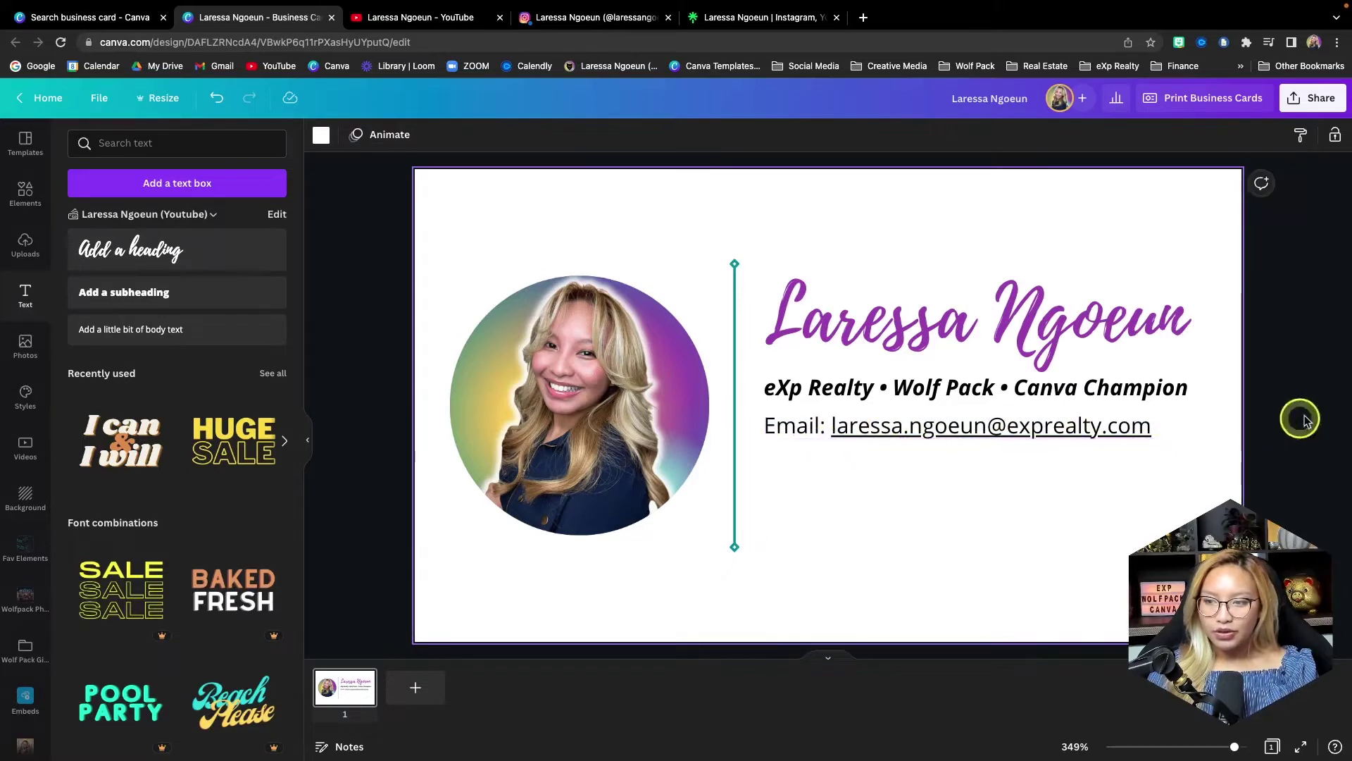
- Verify the email link is attached, then open the Elements panel
left_click(1087, 432)
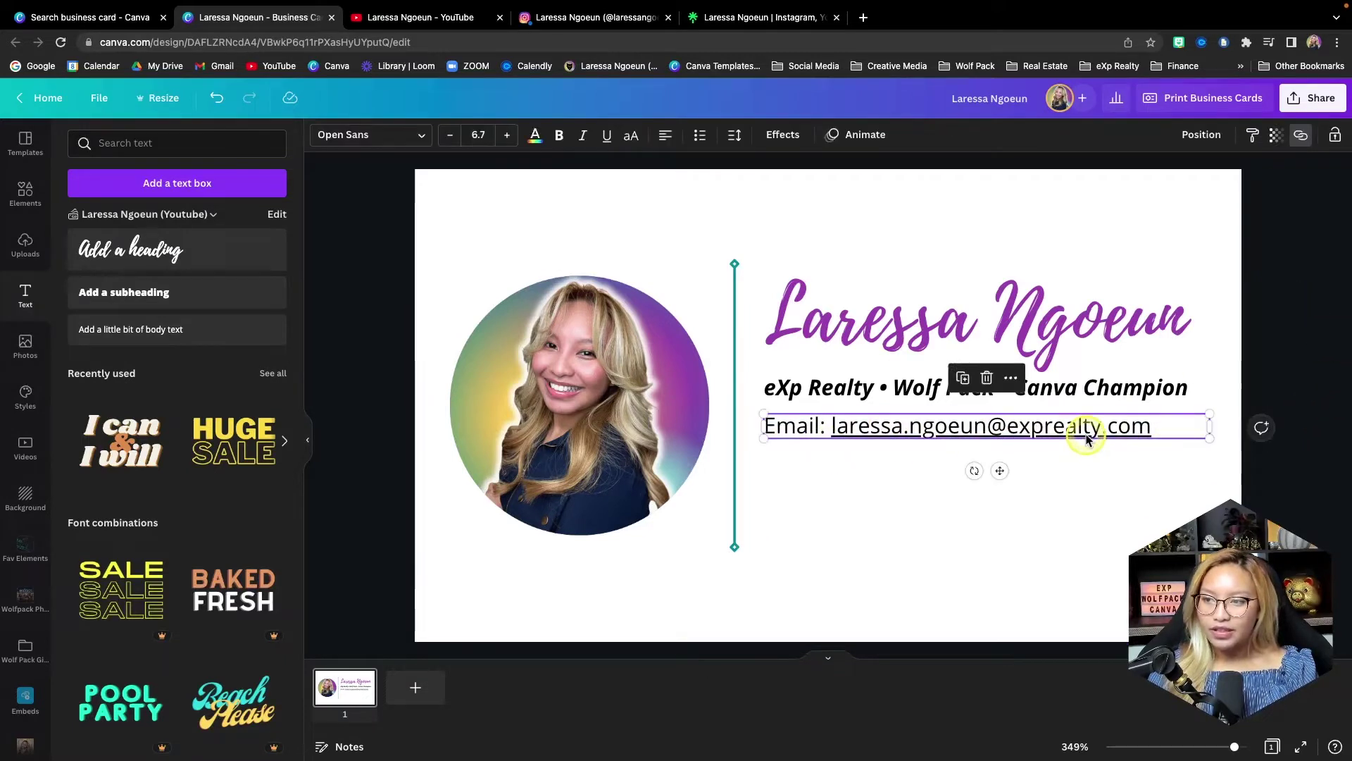
left_click(1302, 143)
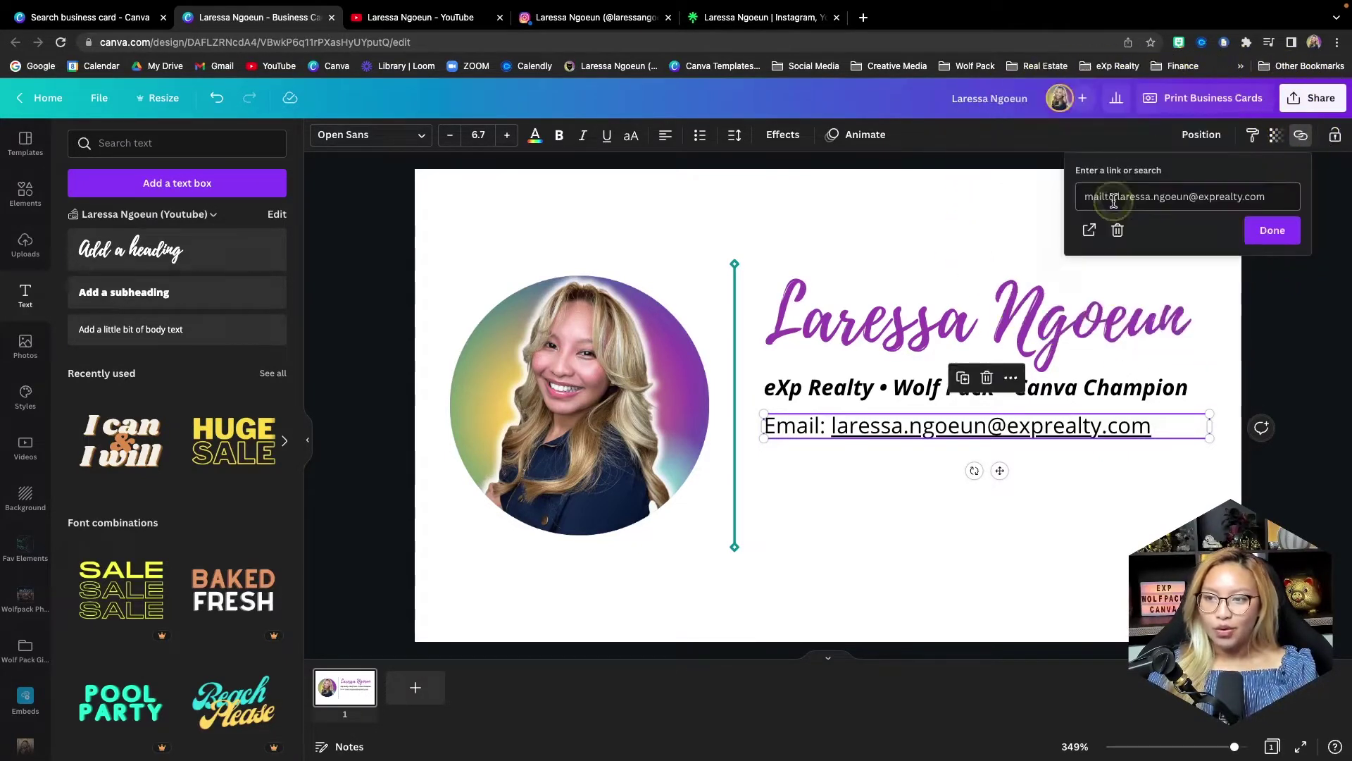
left_click(906, 210)
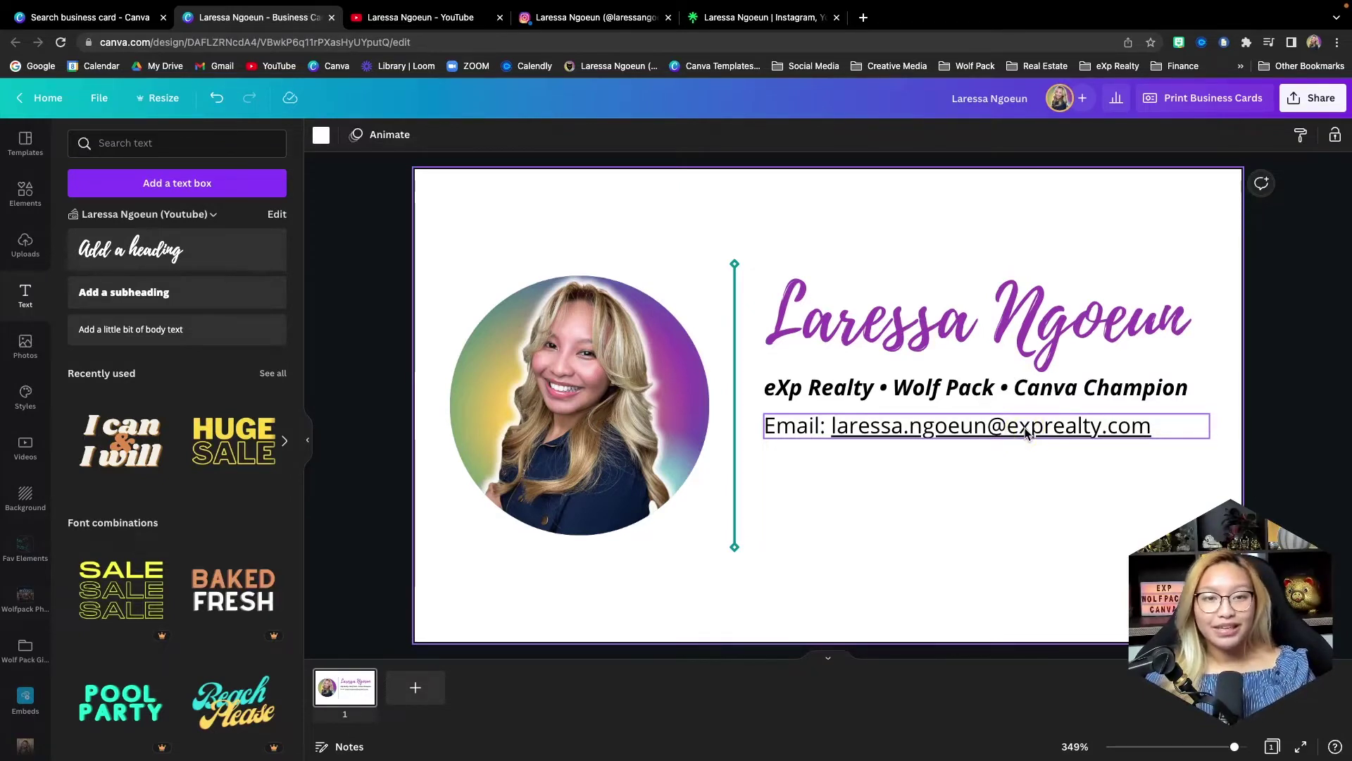
left_click(960, 479)
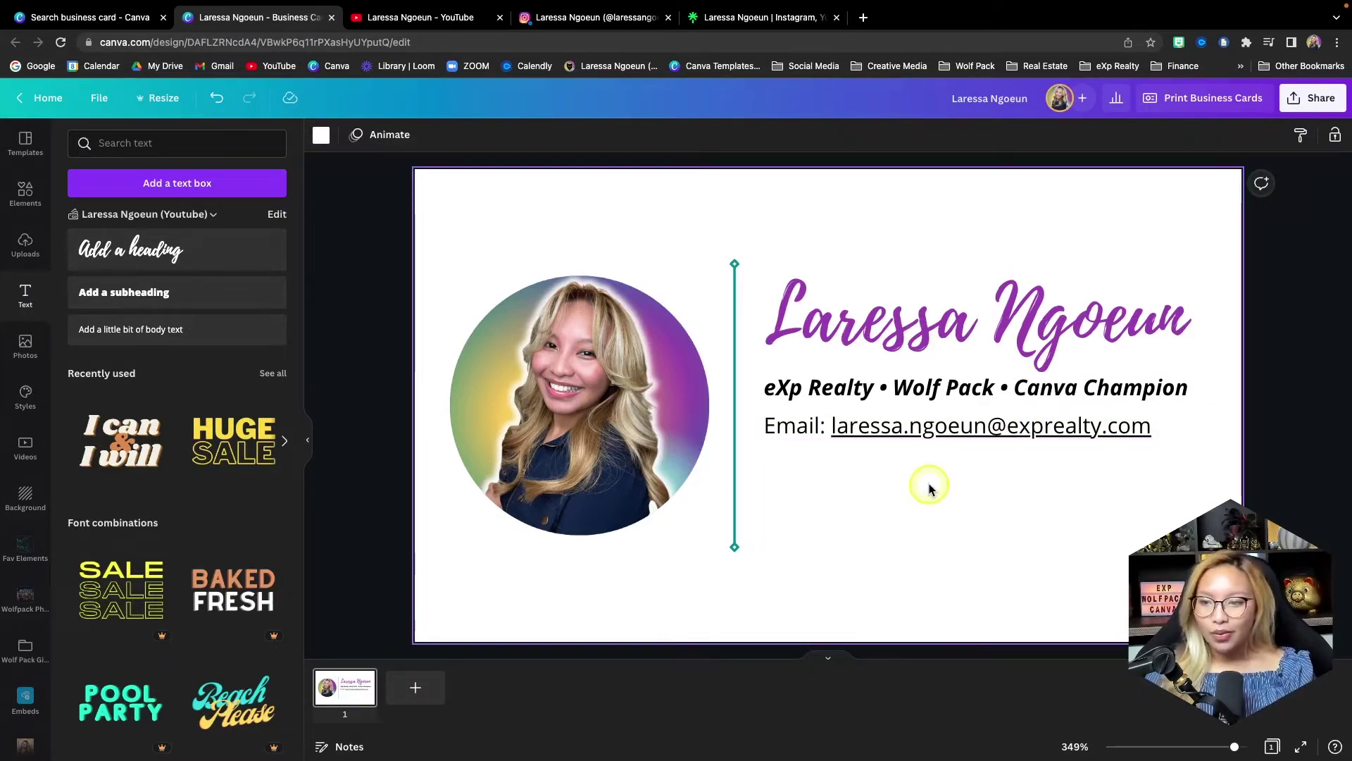
left_click(24, 191)
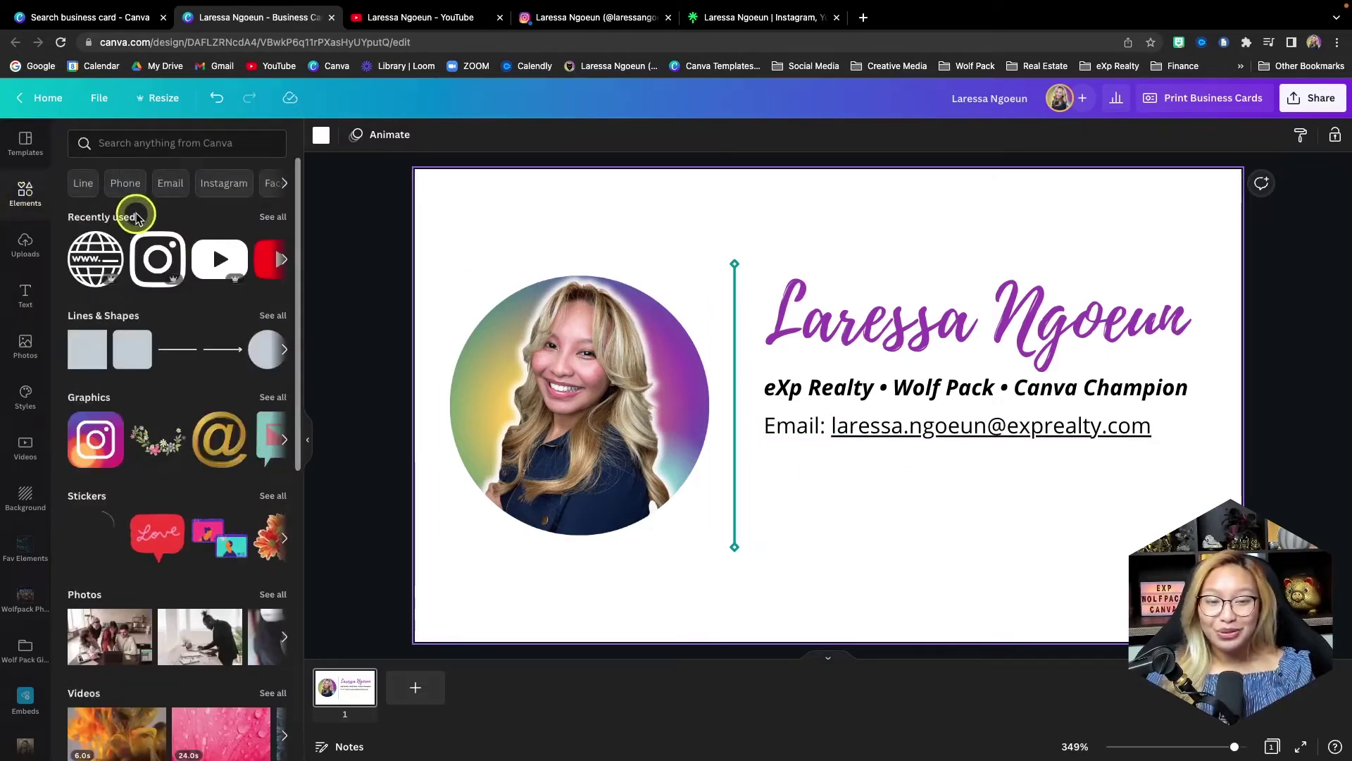
- Add a gradient circle from the 'gradient circle' search below the email line
left_click(171, 145)
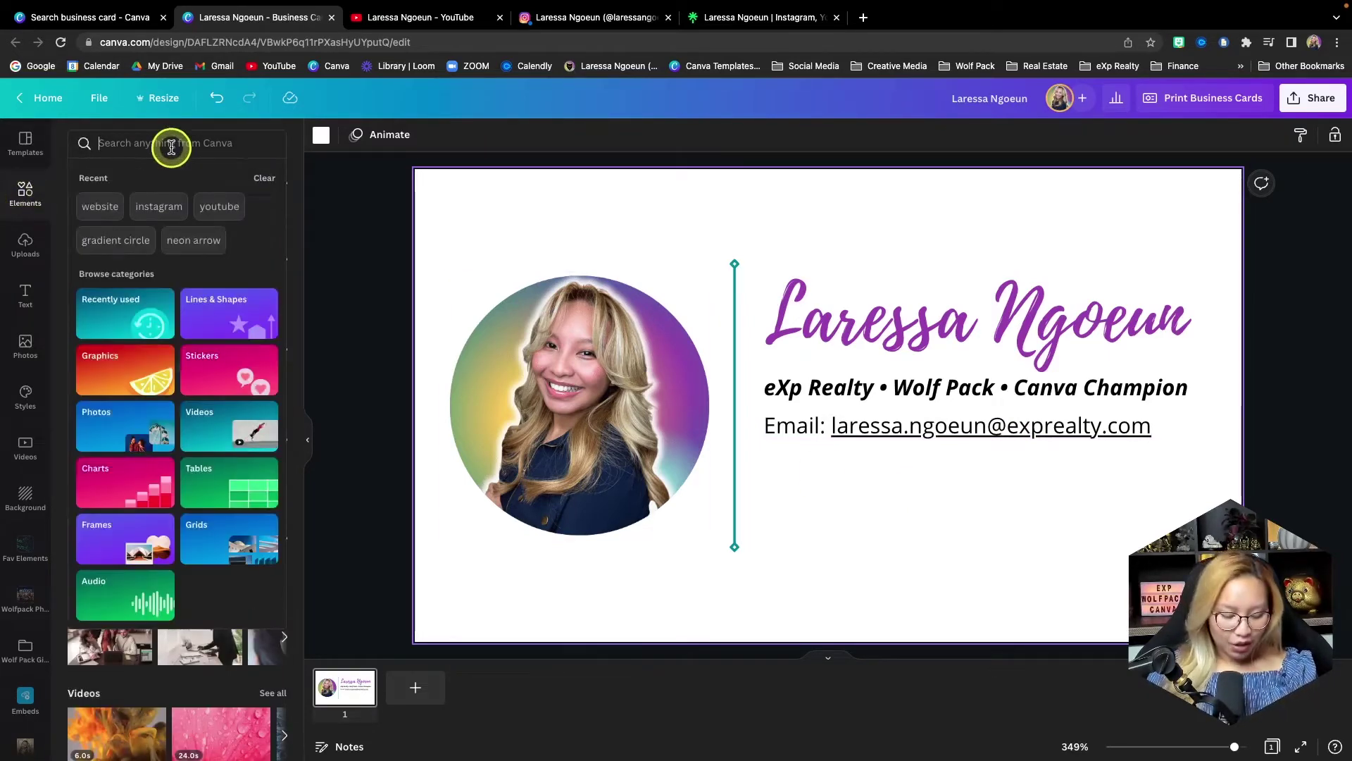
type("gra")
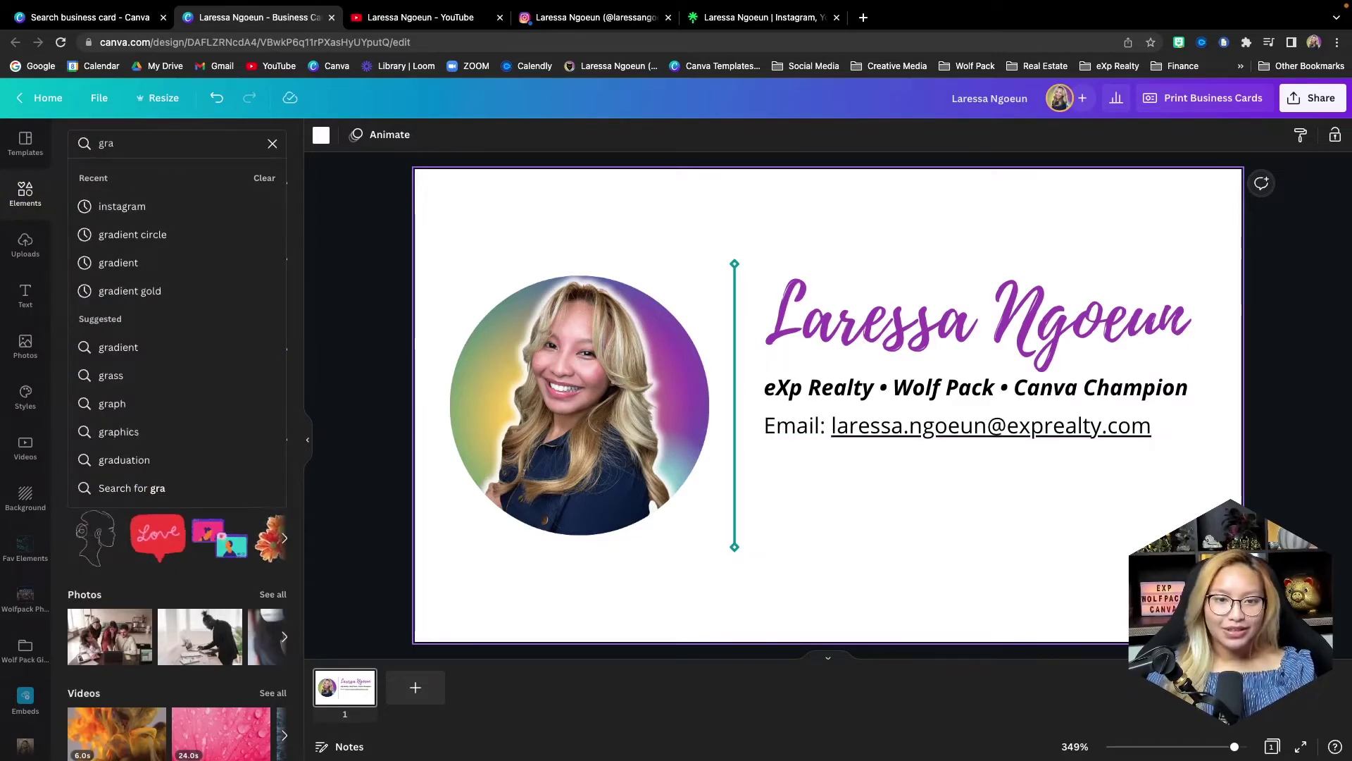
left_click(145, 234)
left_click(182, 371)
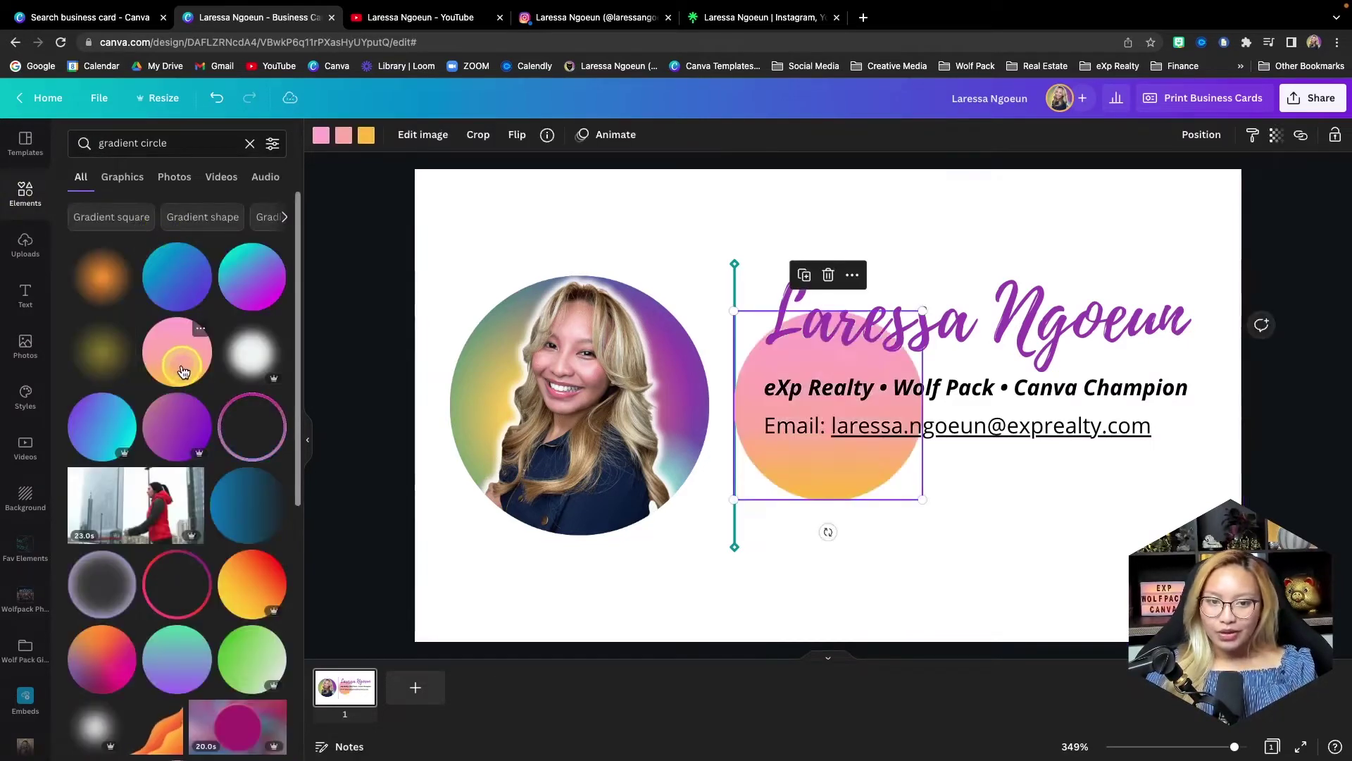
left_click_drag(847, 476, 811, 515)
- Recolour the circle teal and purple, then copy it into an evenly spaced row of three
left_click(321, 134)
left_click(158, 208)
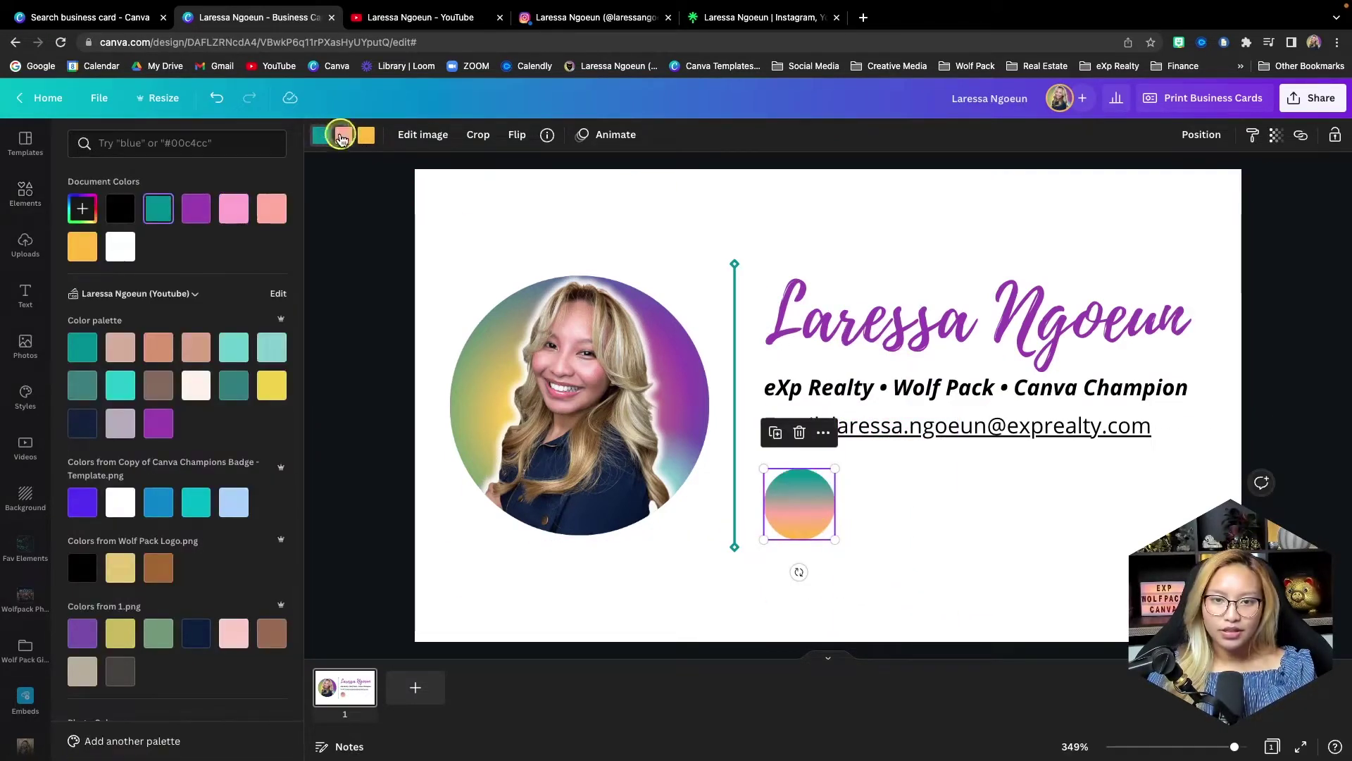
left_click(343, 138)
left_click(196, 208)
left_click(845, 557)
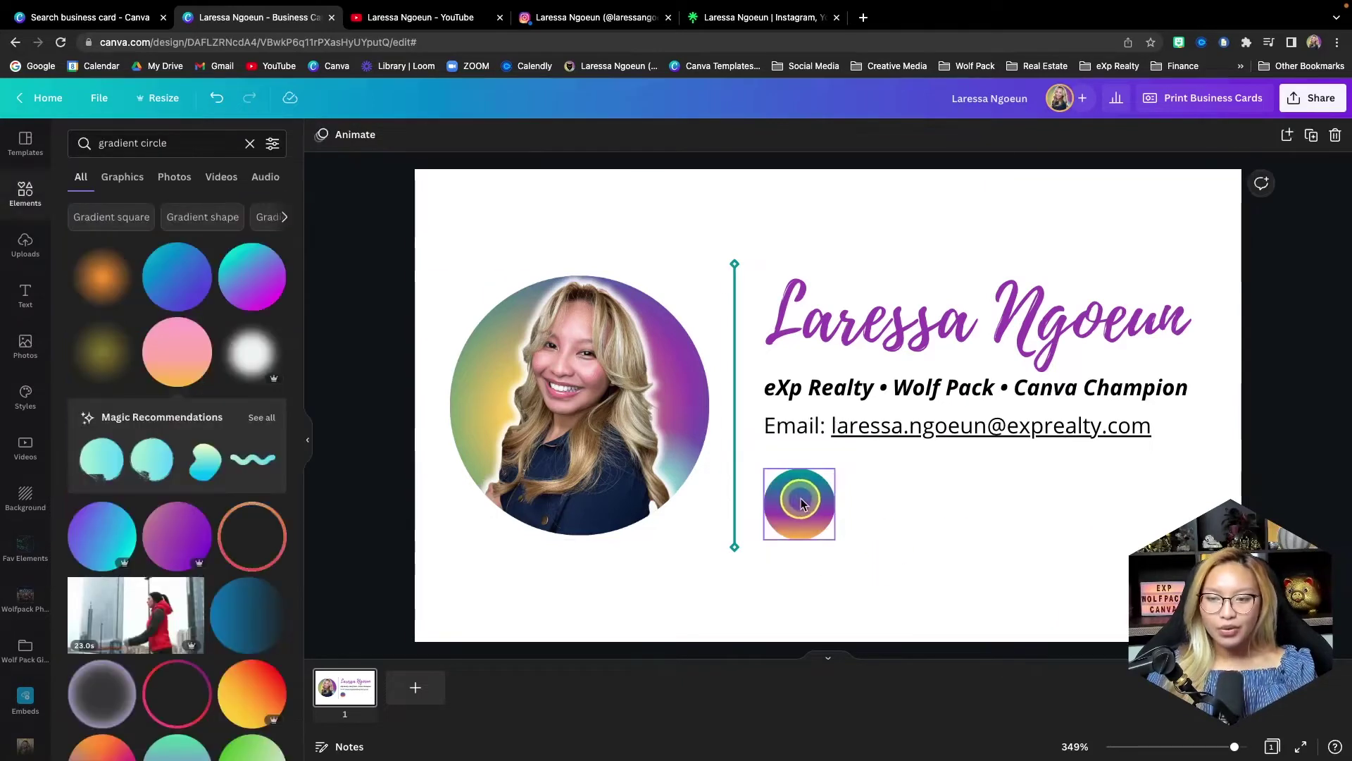
left_click_drag(805, 509, 971, 509)
left_click(1084, 507)
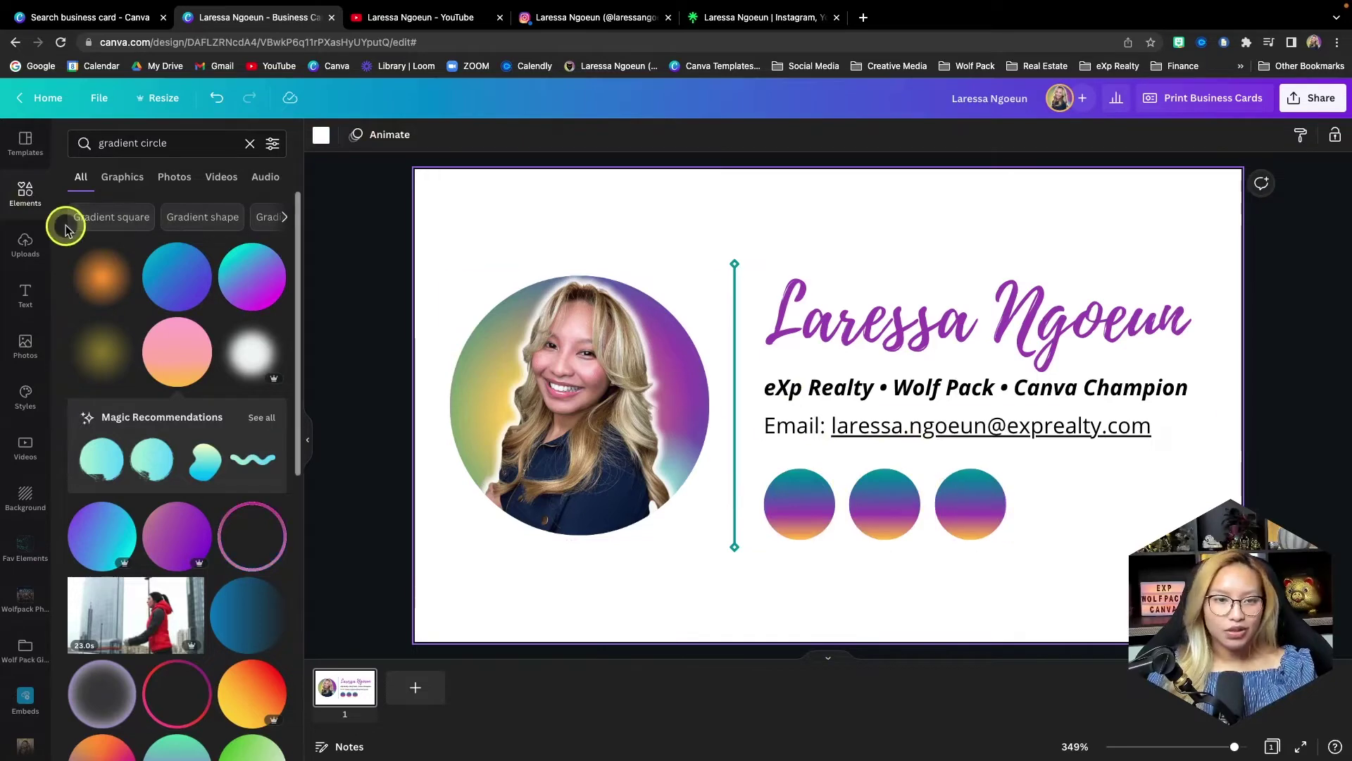
- Add a YouTube play-button icon, shrink it into the first circle, and make it white
left_click(250, 143)
left_click(229, 143)
type("youtube")
key("Return")
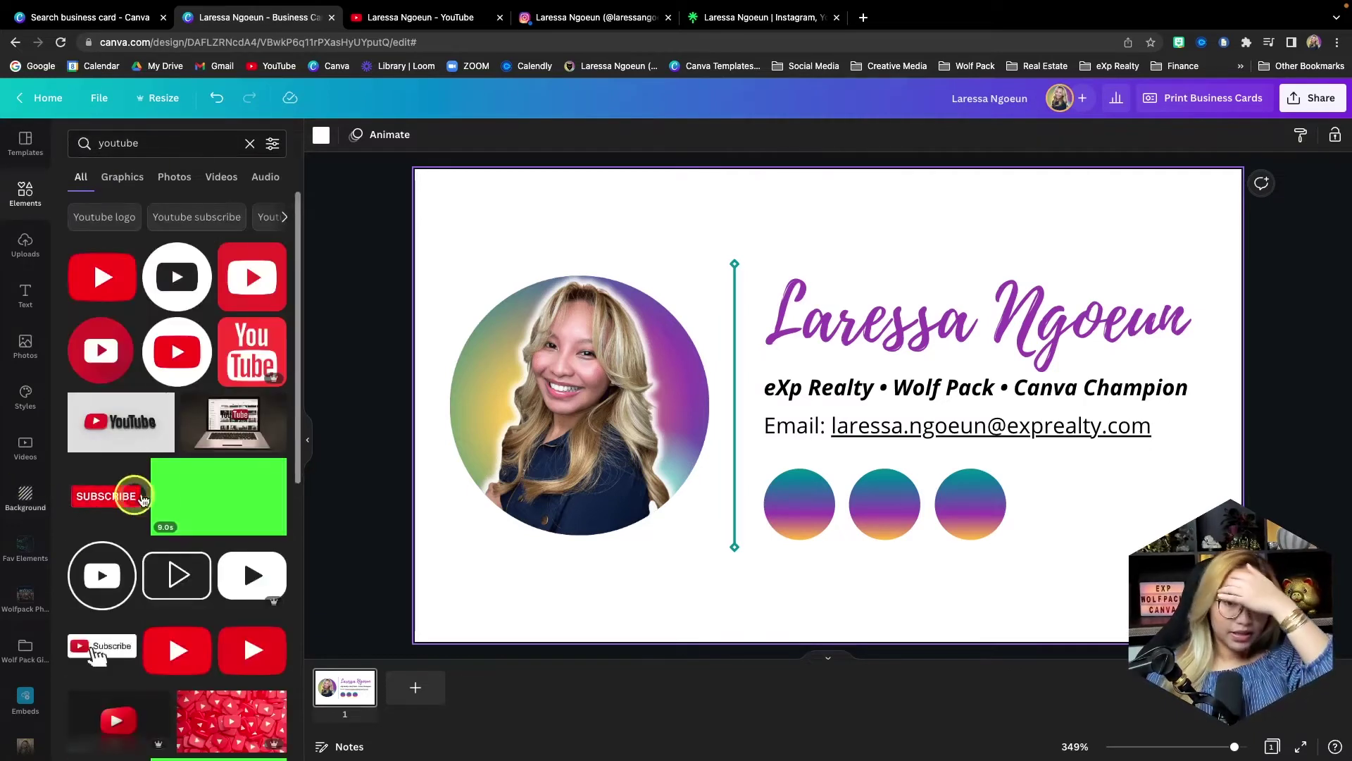
left_click(252, 576)
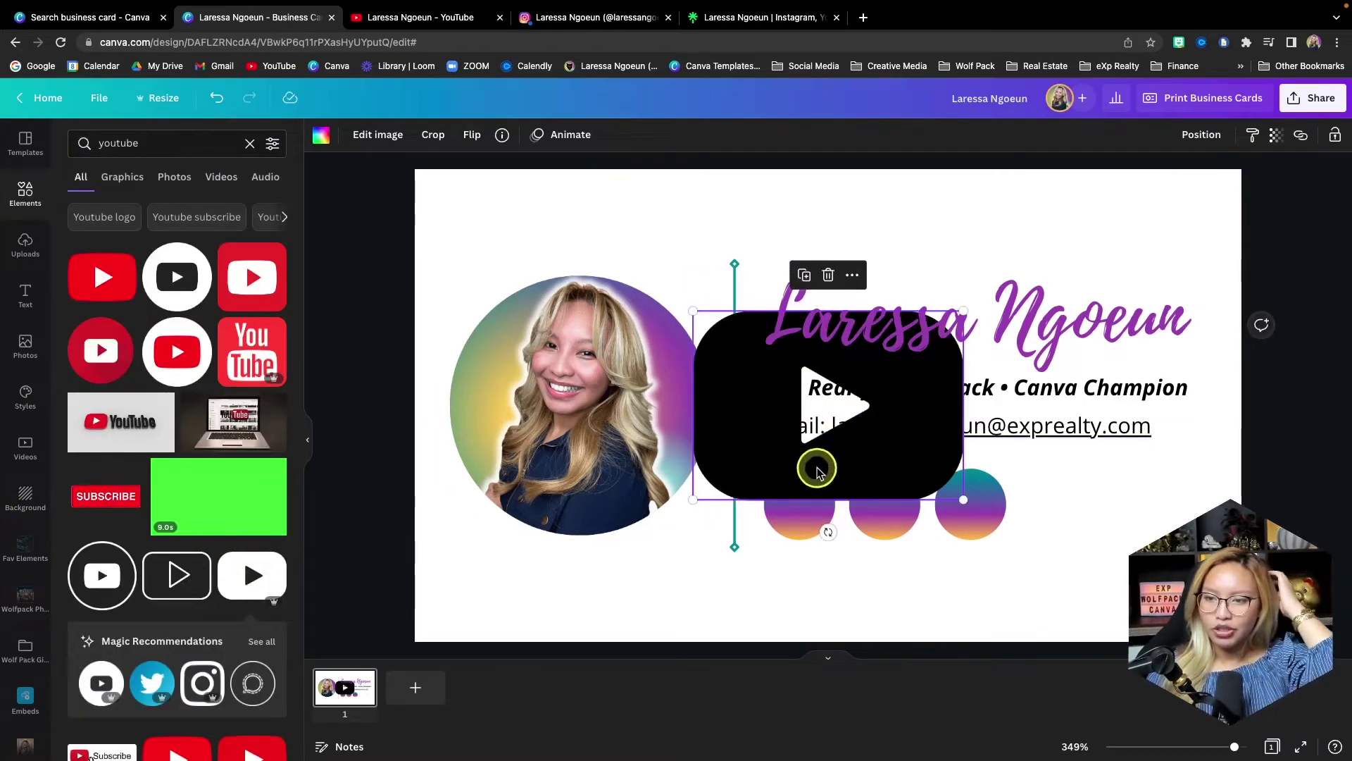
left_click_drag(817, 469, 917, 590)
left_click_drag(1063, 619, 801, 506)
left_click(321, 140)
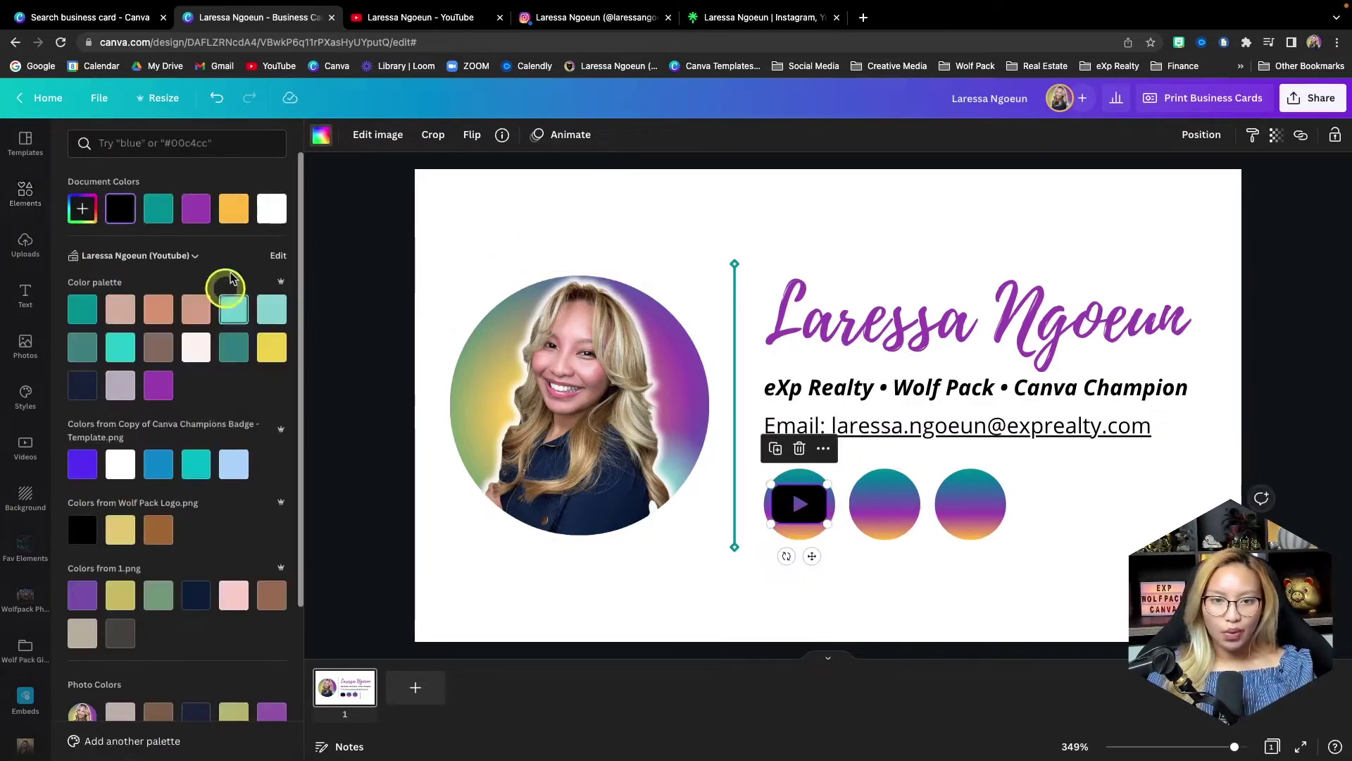
left_click(272, 208)
- Add a white outline Instagram icon and fit it into the second circle
left_click(10, 205)
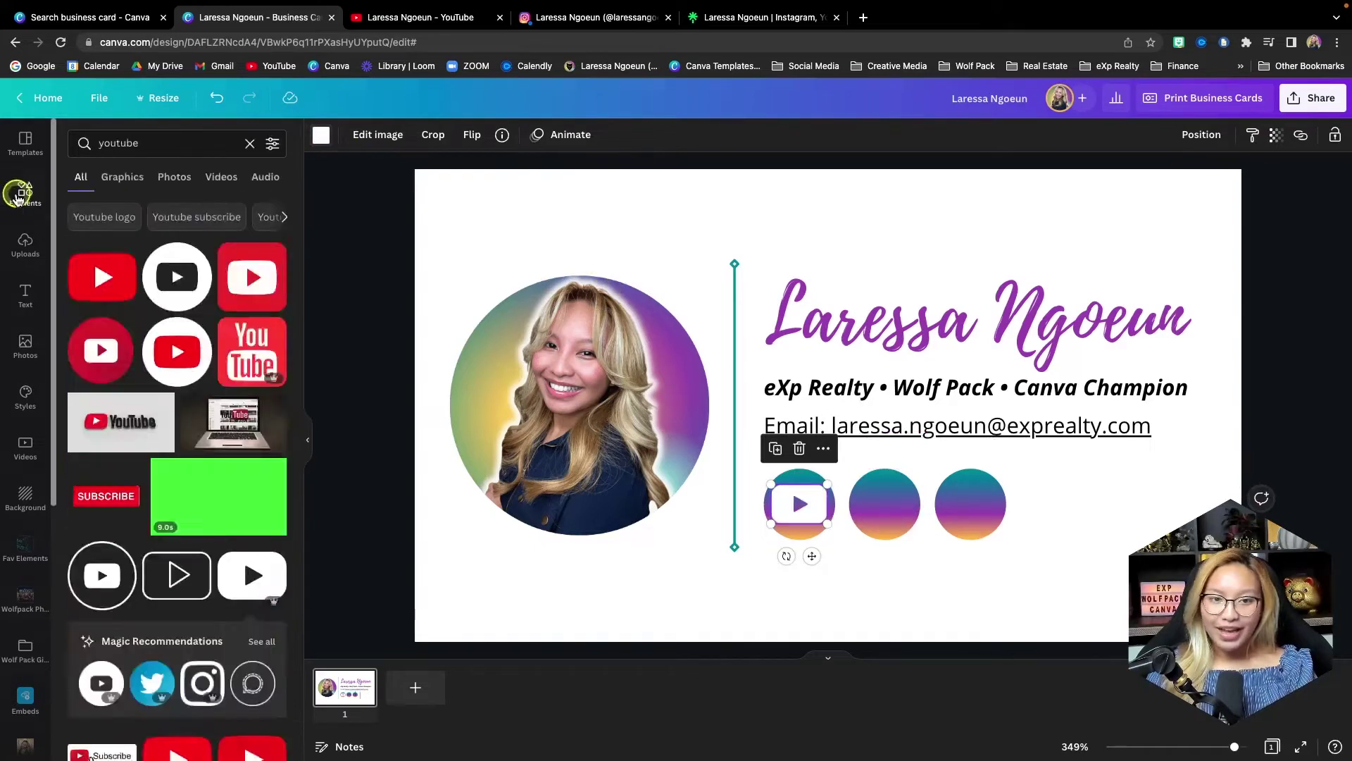
left_click(215, 146)
type("instagram")
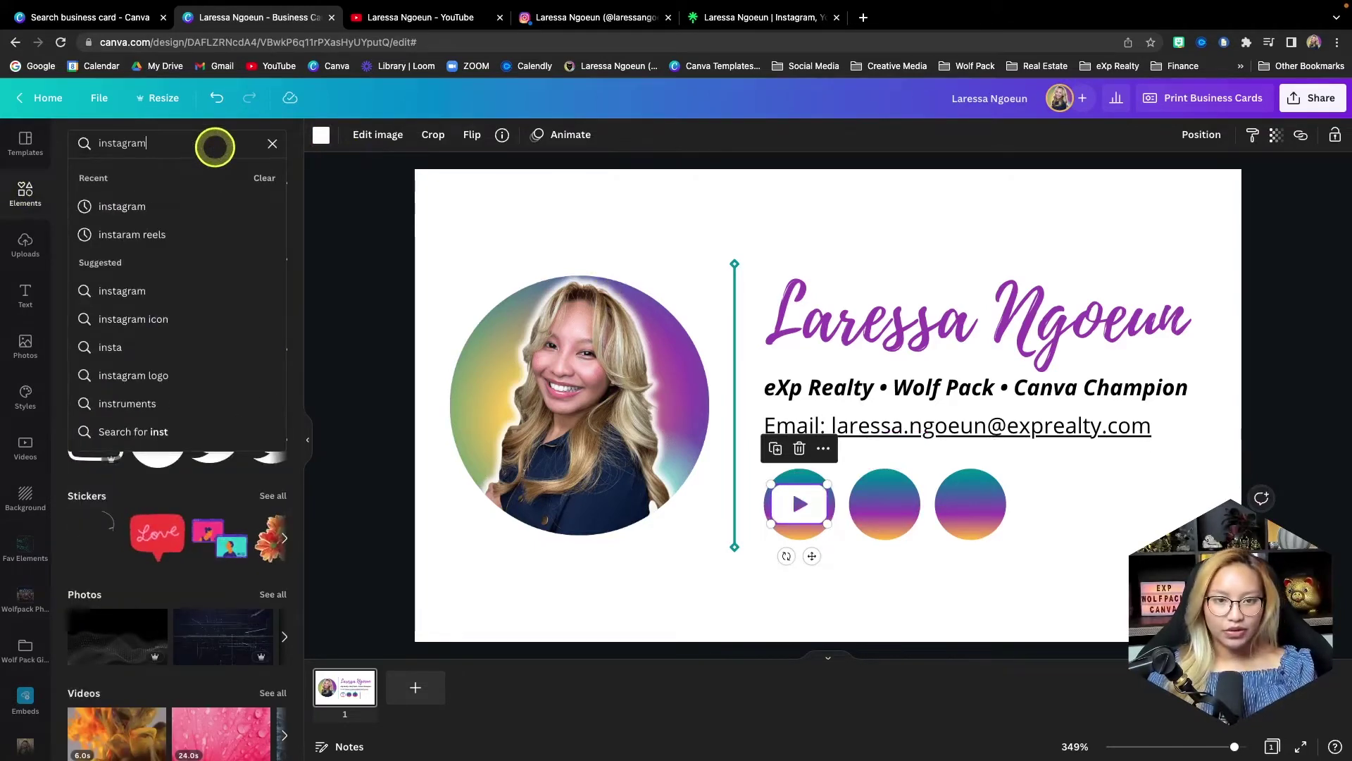
key("Return")
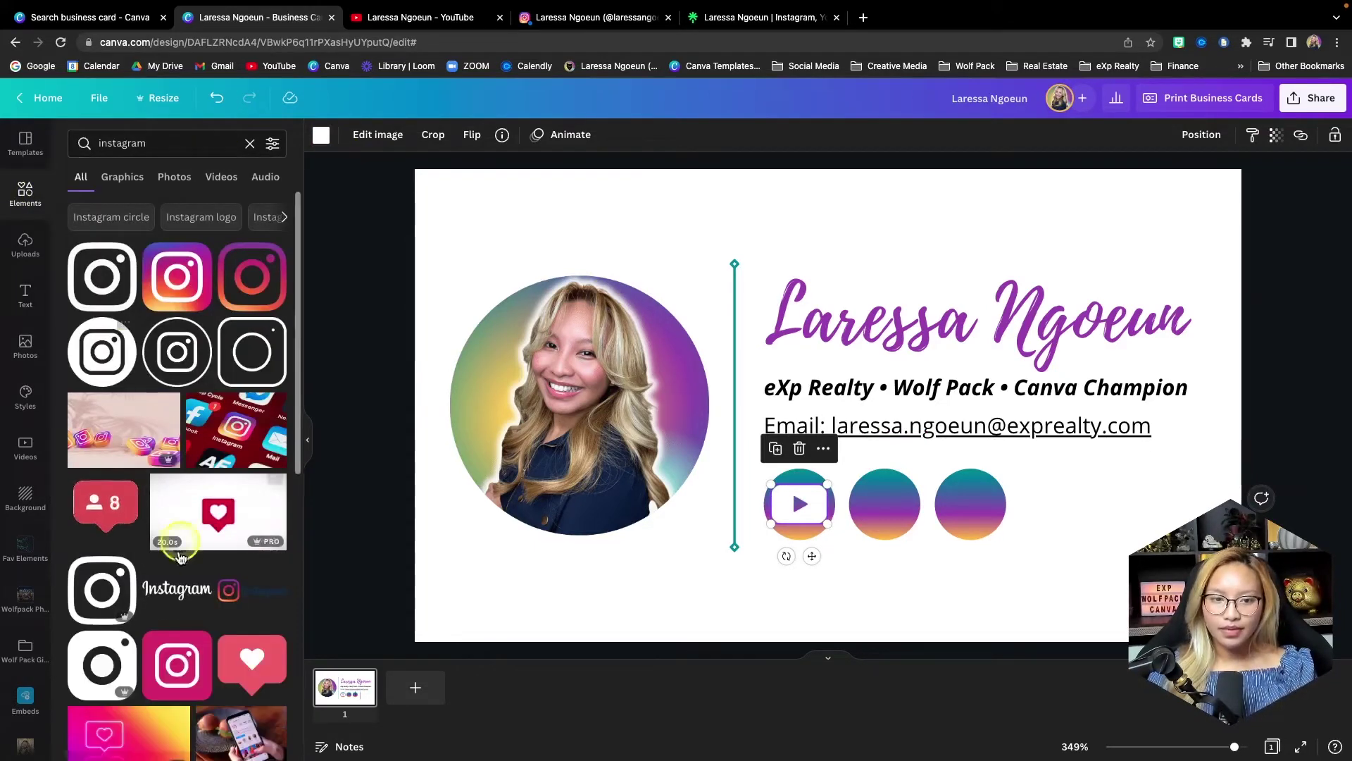
left_click(102, 590)
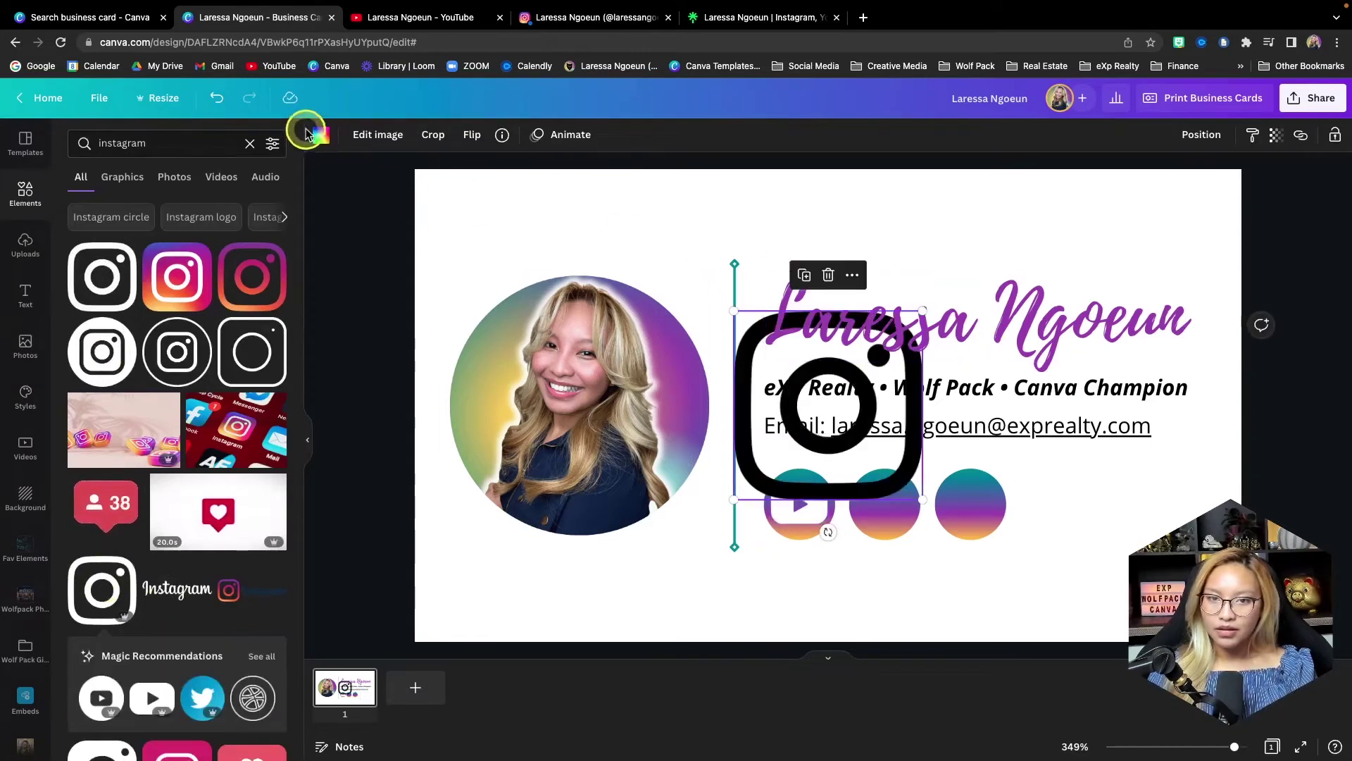
left_click(314, 134)
left_click(274, 219)
left_click_drag(876, 378, 886, 504)
- Add a www website globe icon and fit it into the third circle
left_click(23, 189)
left_click(184, 144)
type("website")
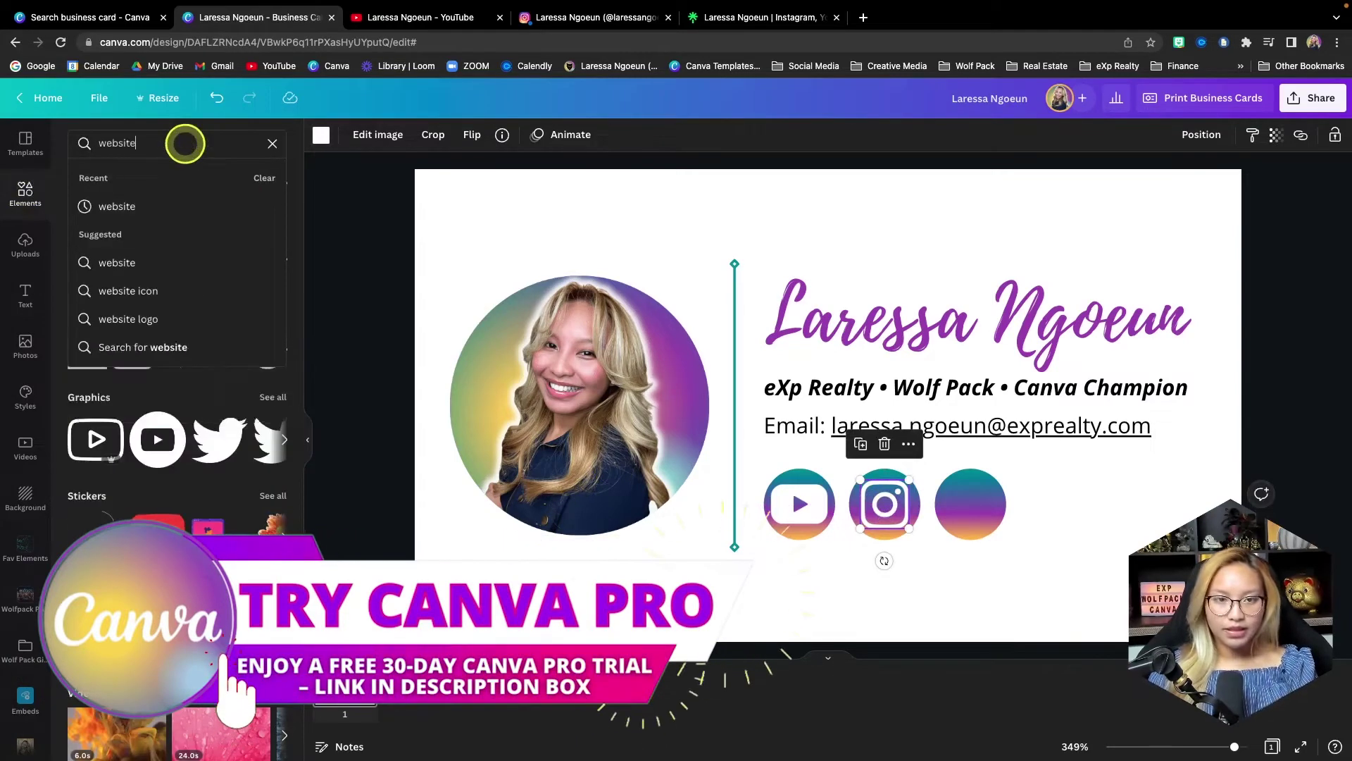
key("Return")
left_click(185, 361)
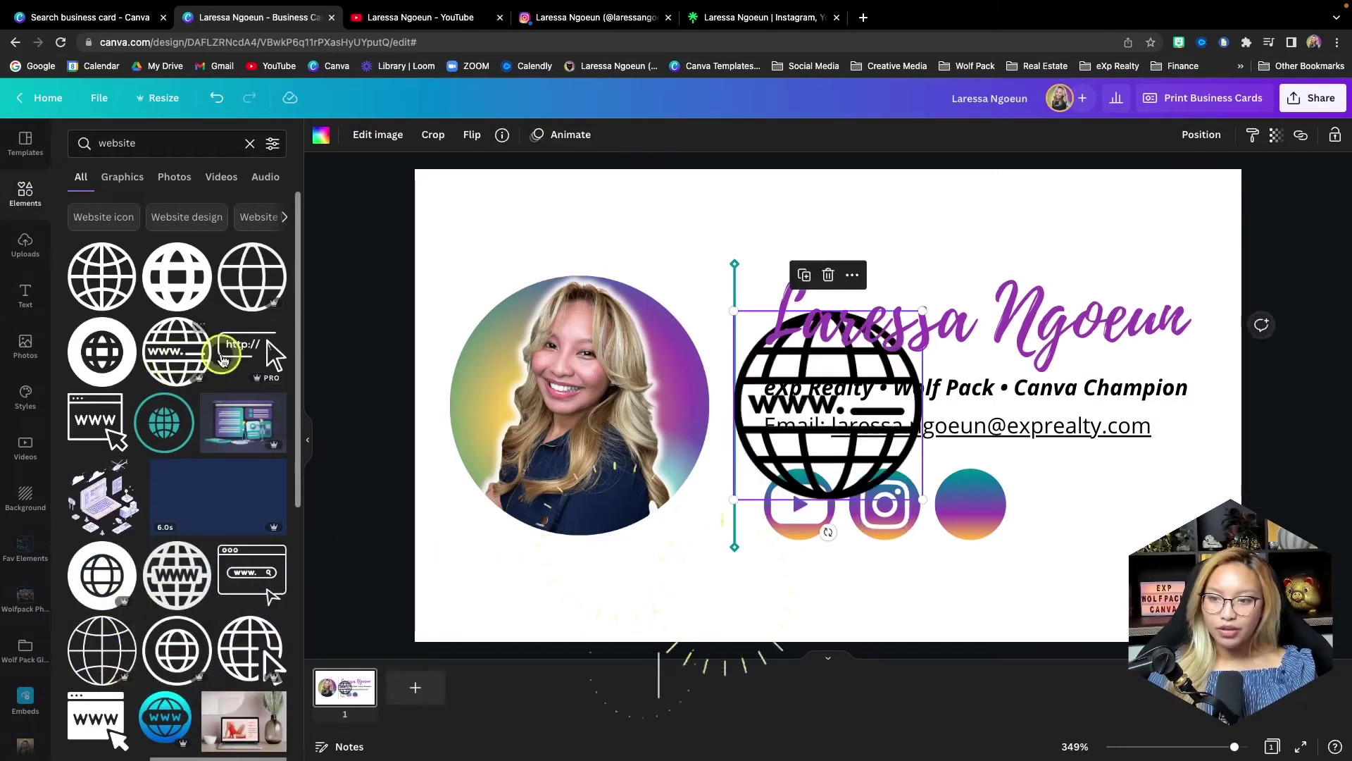
left_click_drag(775, 437, 989, 546)
left_click_drag(1125, 607, 969, 505)
left_click(322, 141)
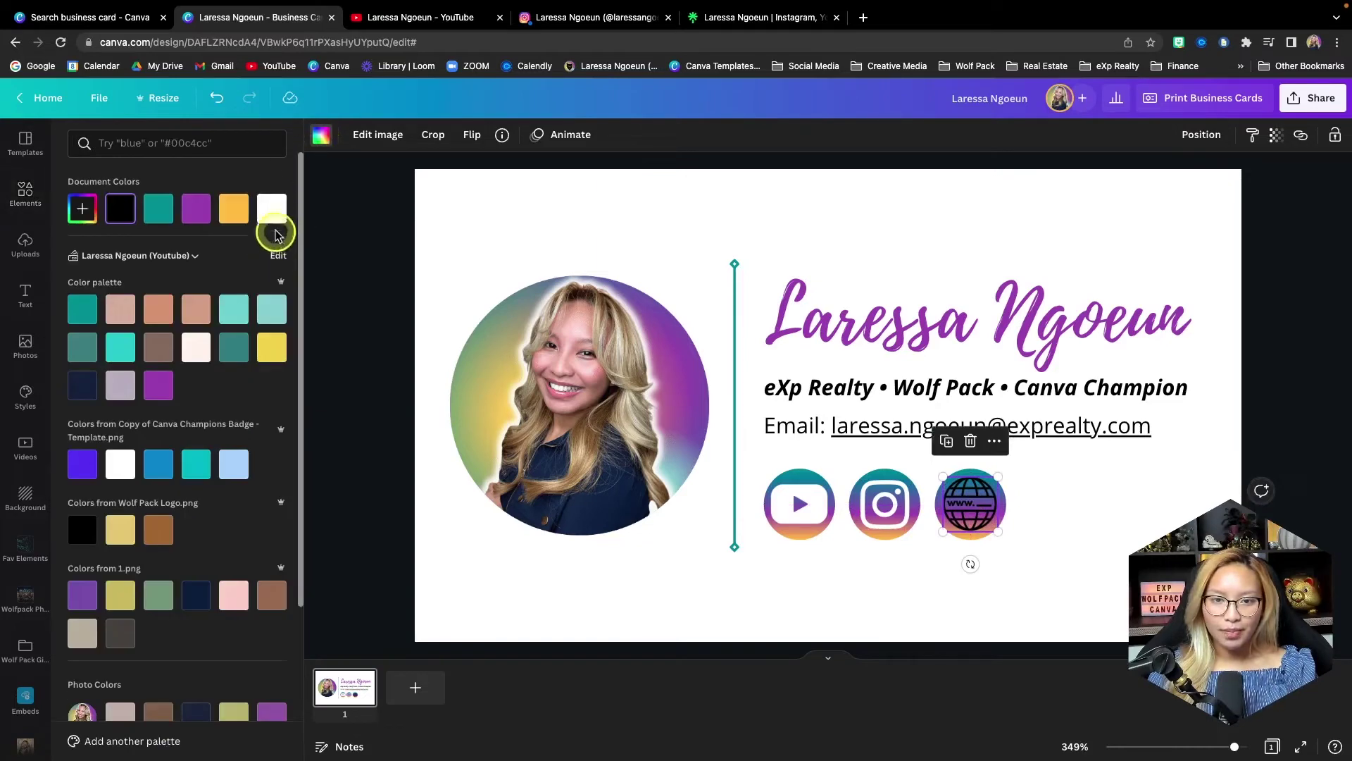
left_click(806, 594)
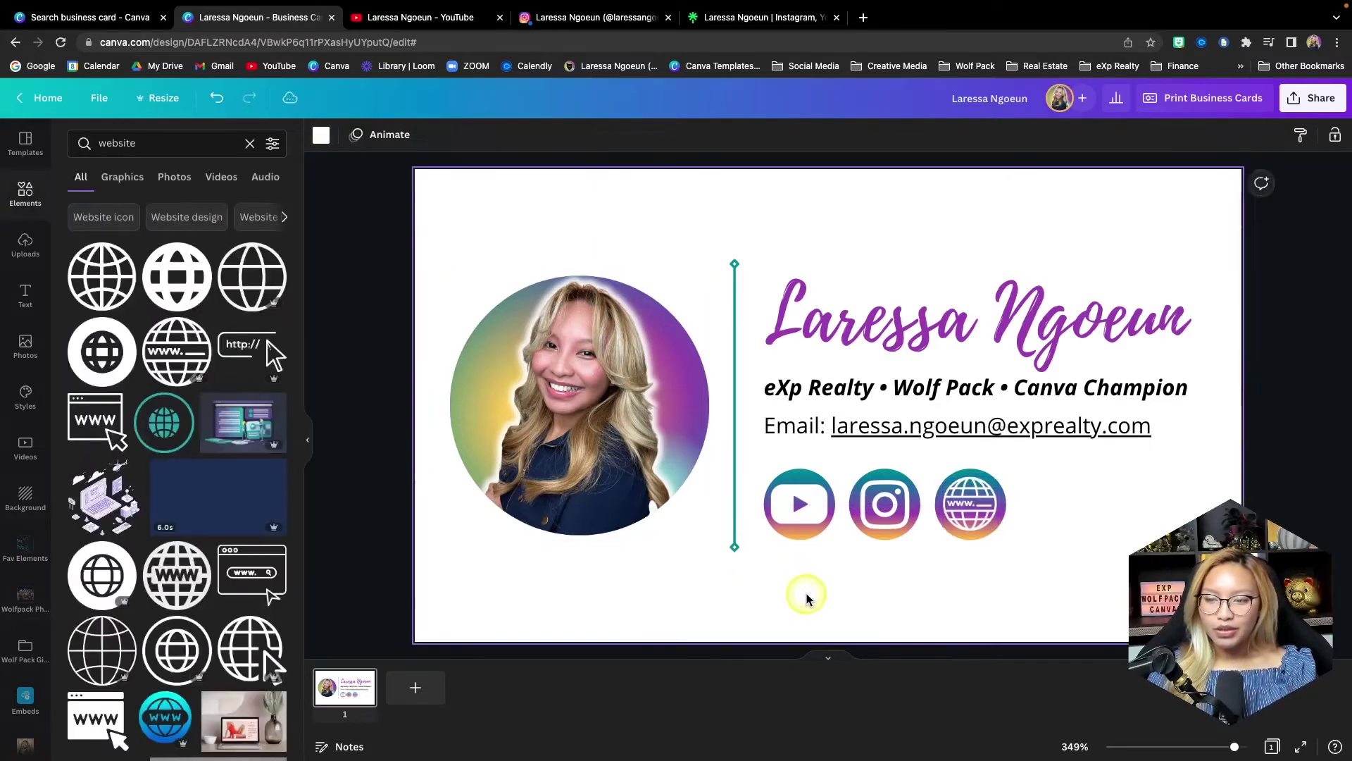
- Group the YouTube, Instagram and globe icons each with its circle
left_click_drag(822, 580, 775, 474)
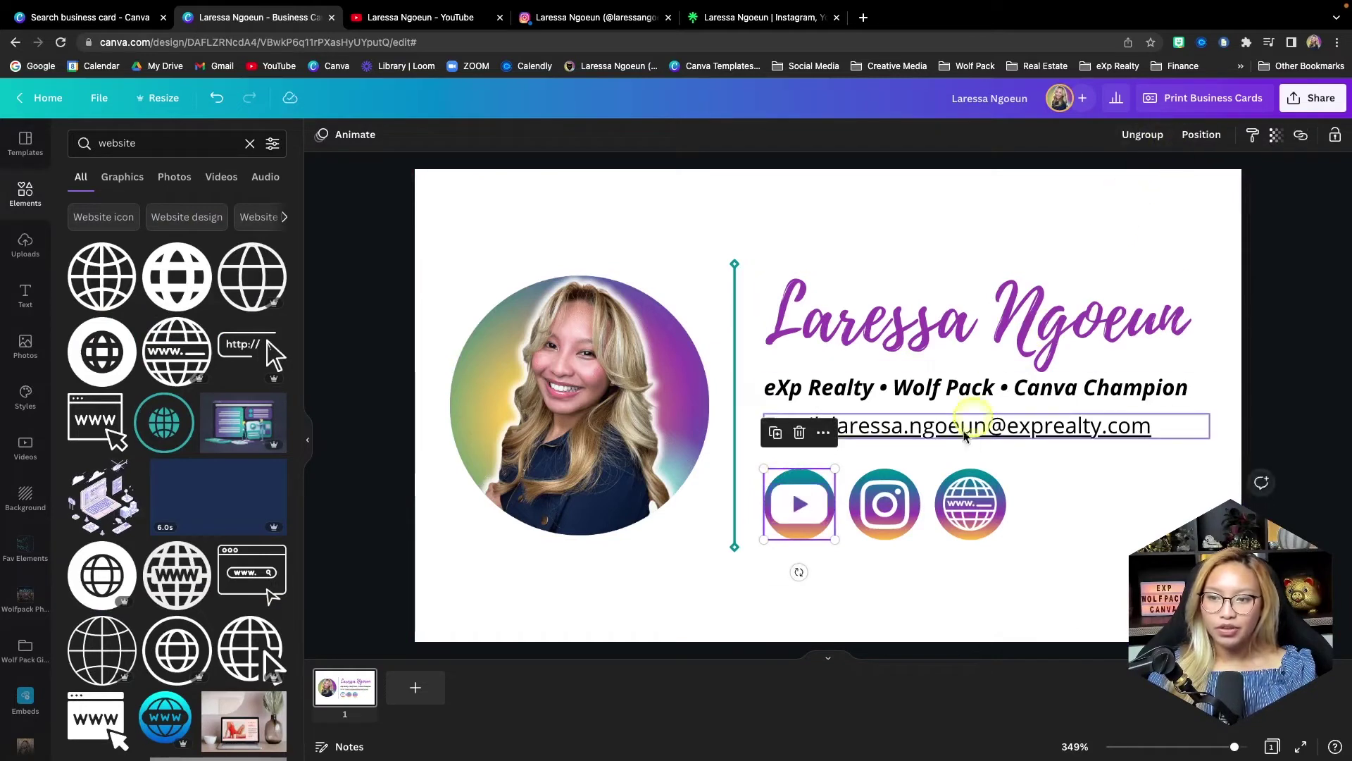
left_click_drag(908, 554, 899, 464)
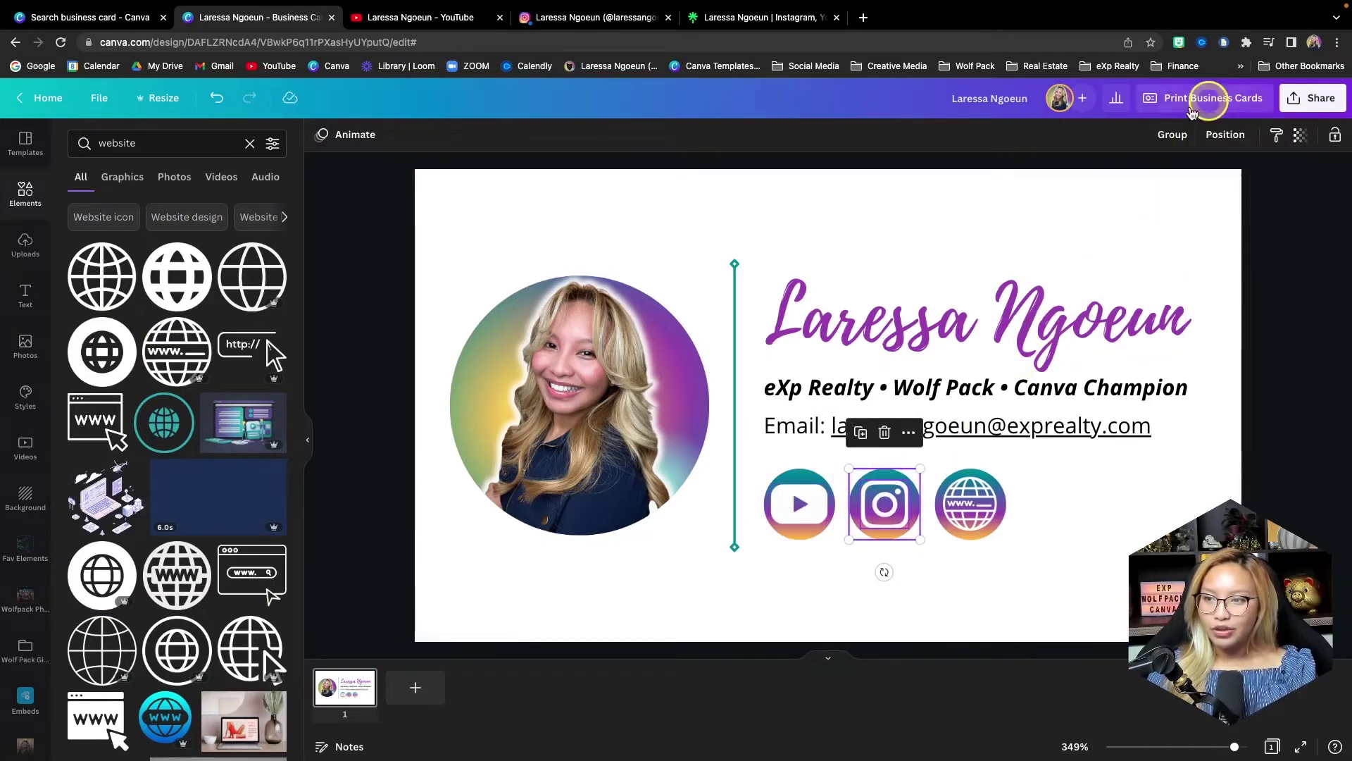
left_click(1172, 135)
left_click_drag(1024, 557, 962, 477)
left_click(1174, 136)
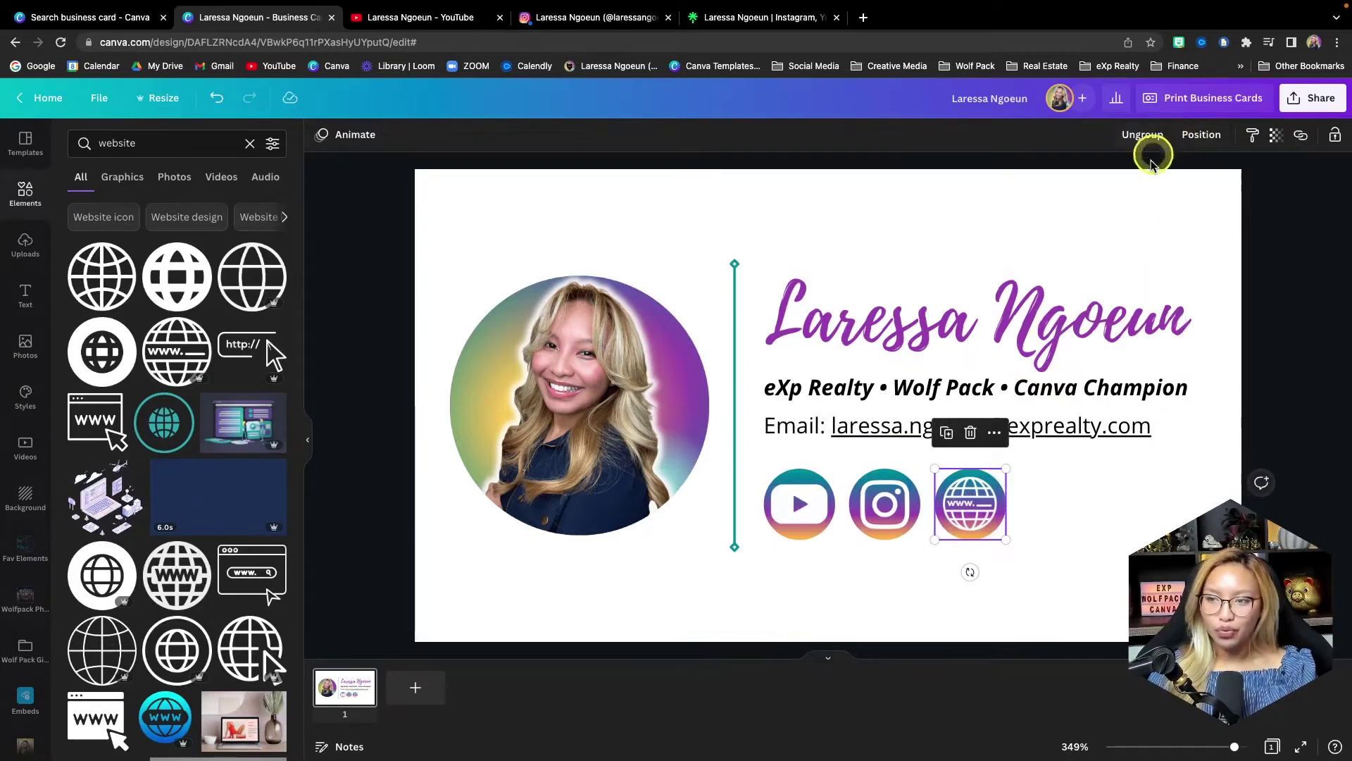
left_click(1139, 502)
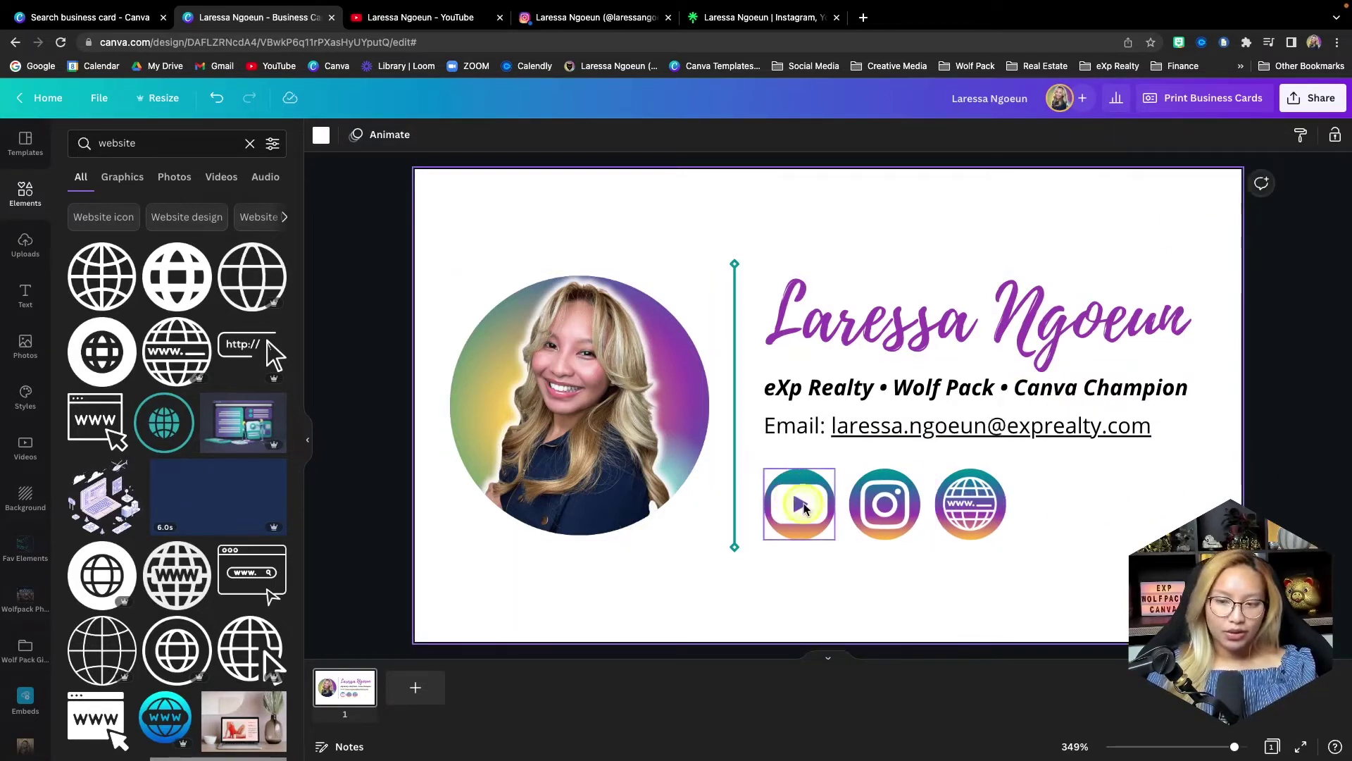
- Link the YouTube icon group to the YouTube channel's web address
left_click(805, 507)
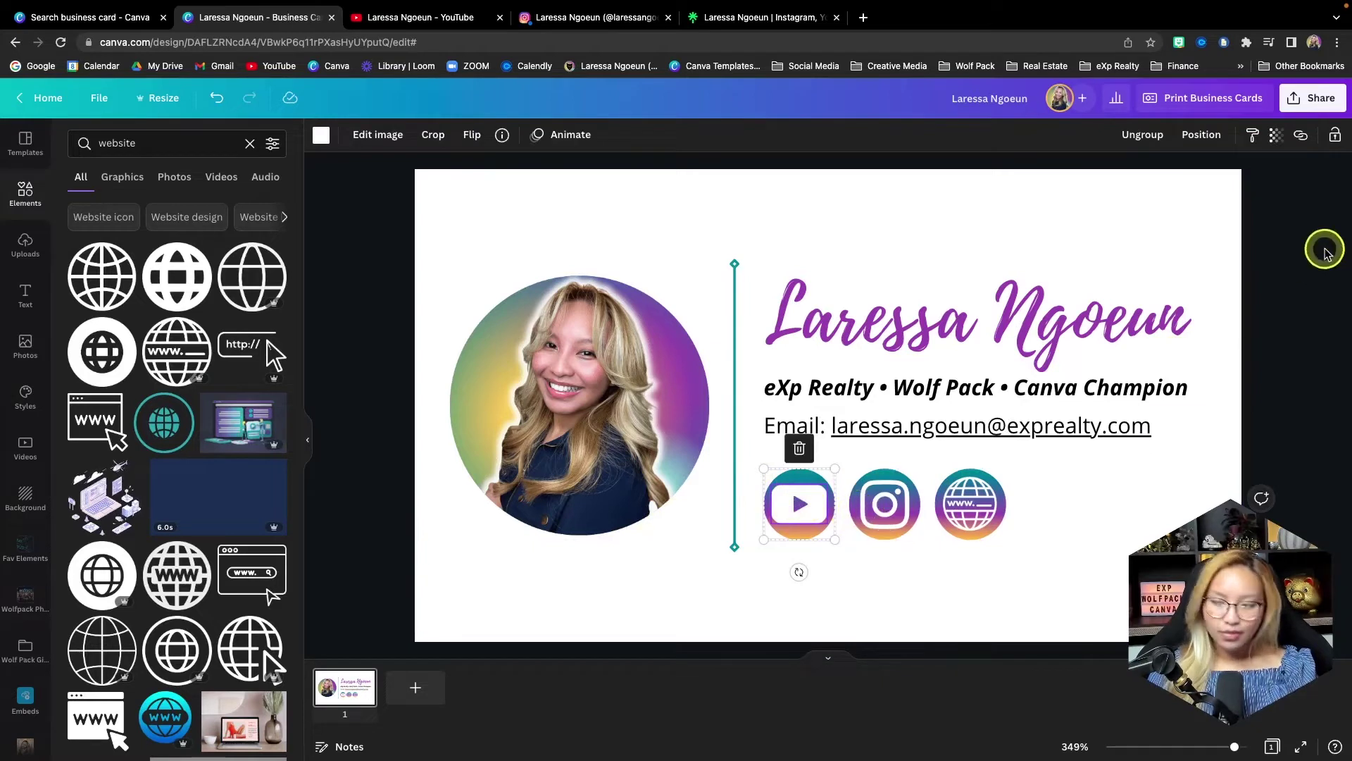
left_click(1302, 138)
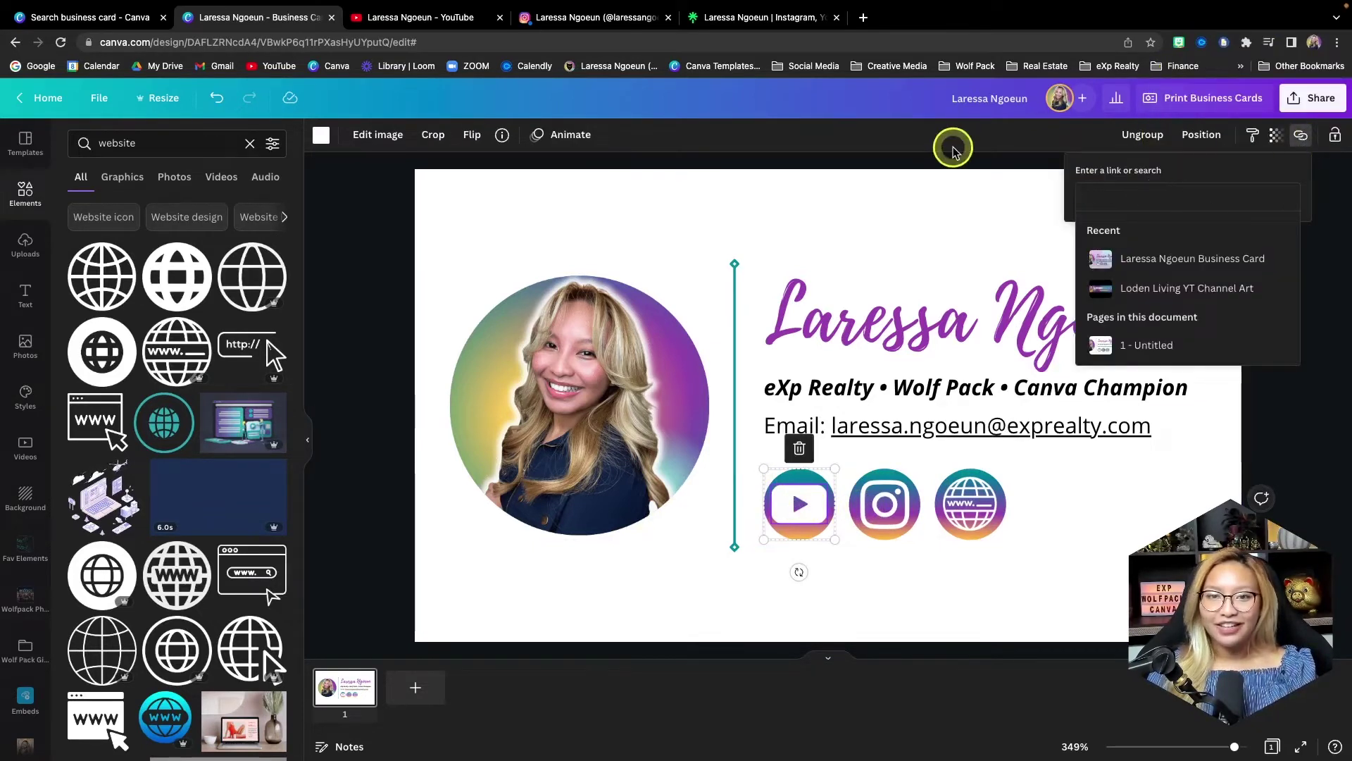
left_click(420, 21)
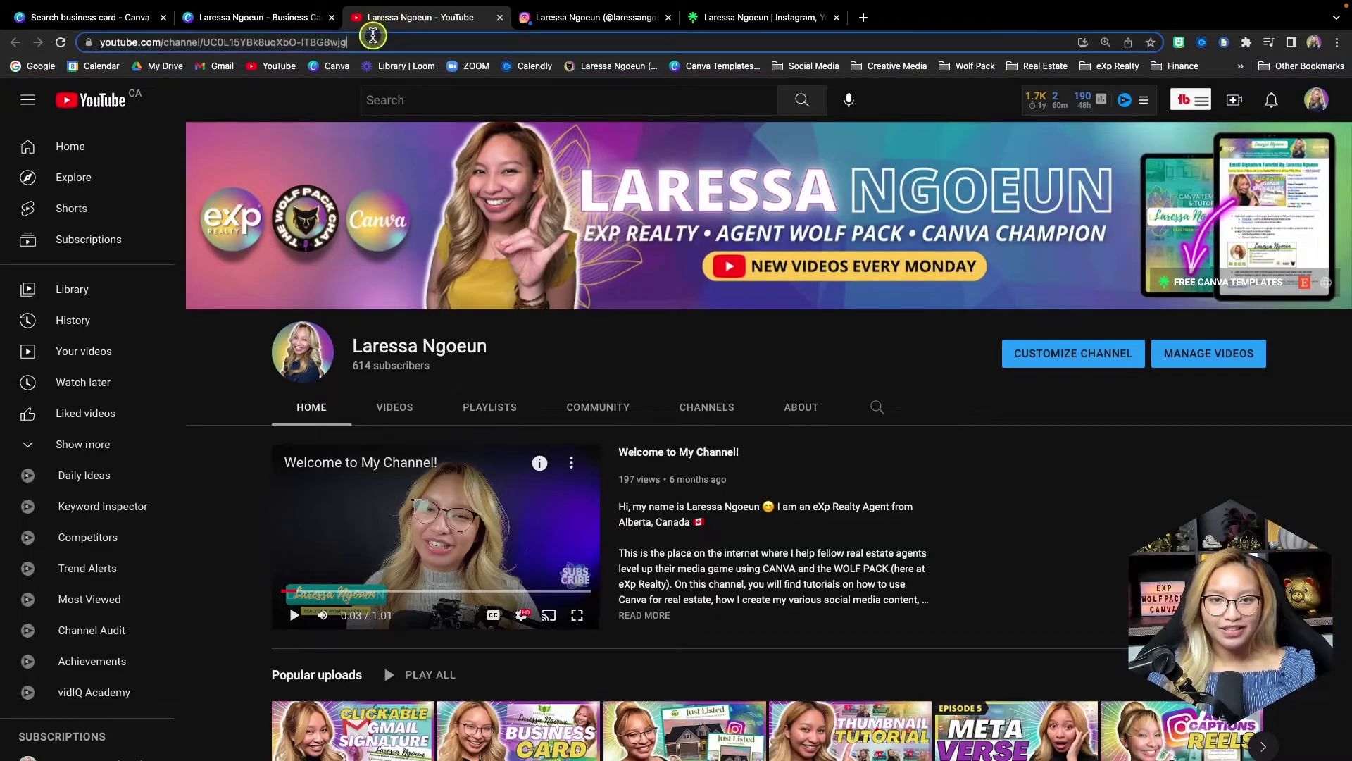
left_click(233, 16)
key("ctrl+v")
key("Return")
- Link the Instagram icon group to the copied Instagram profile address
left_click(885, 504)
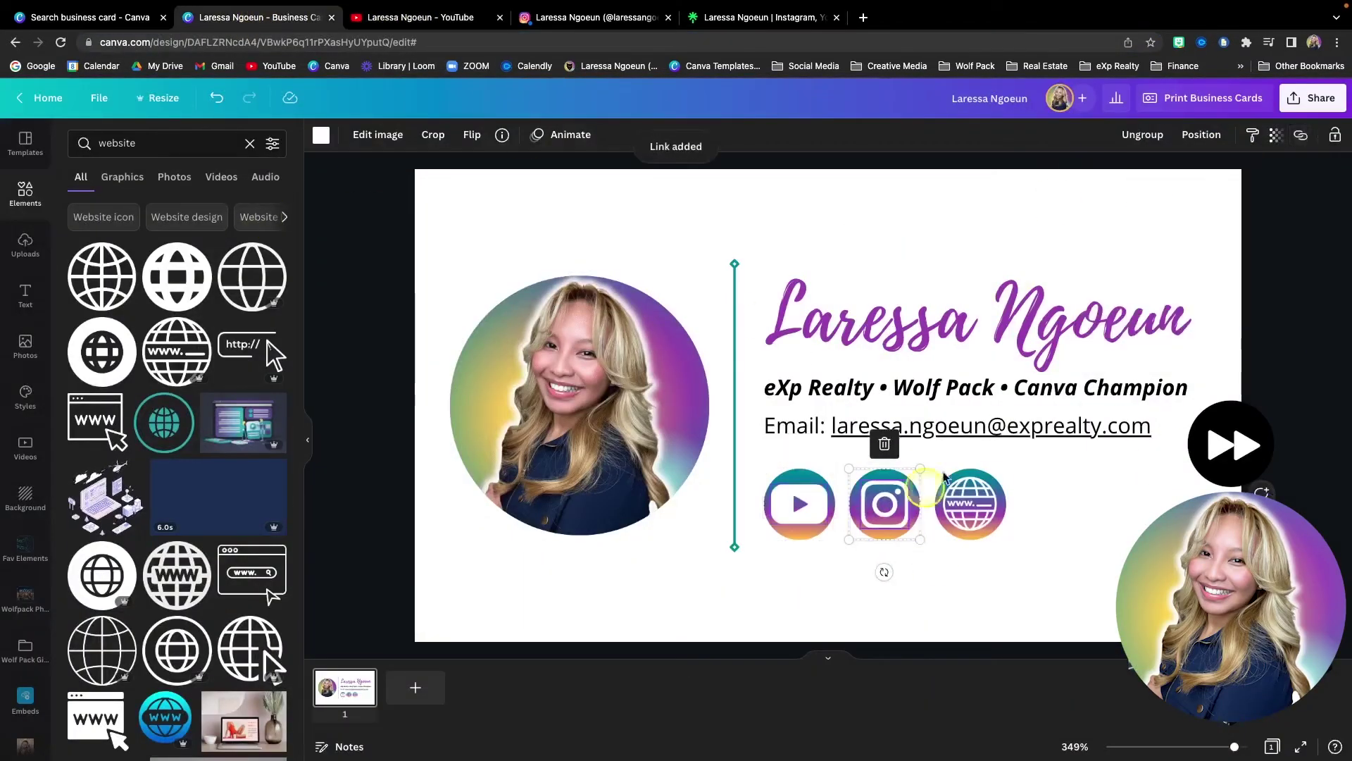
left_click(1301, 134)
left_click(598, 17)
left_click(176, 43)
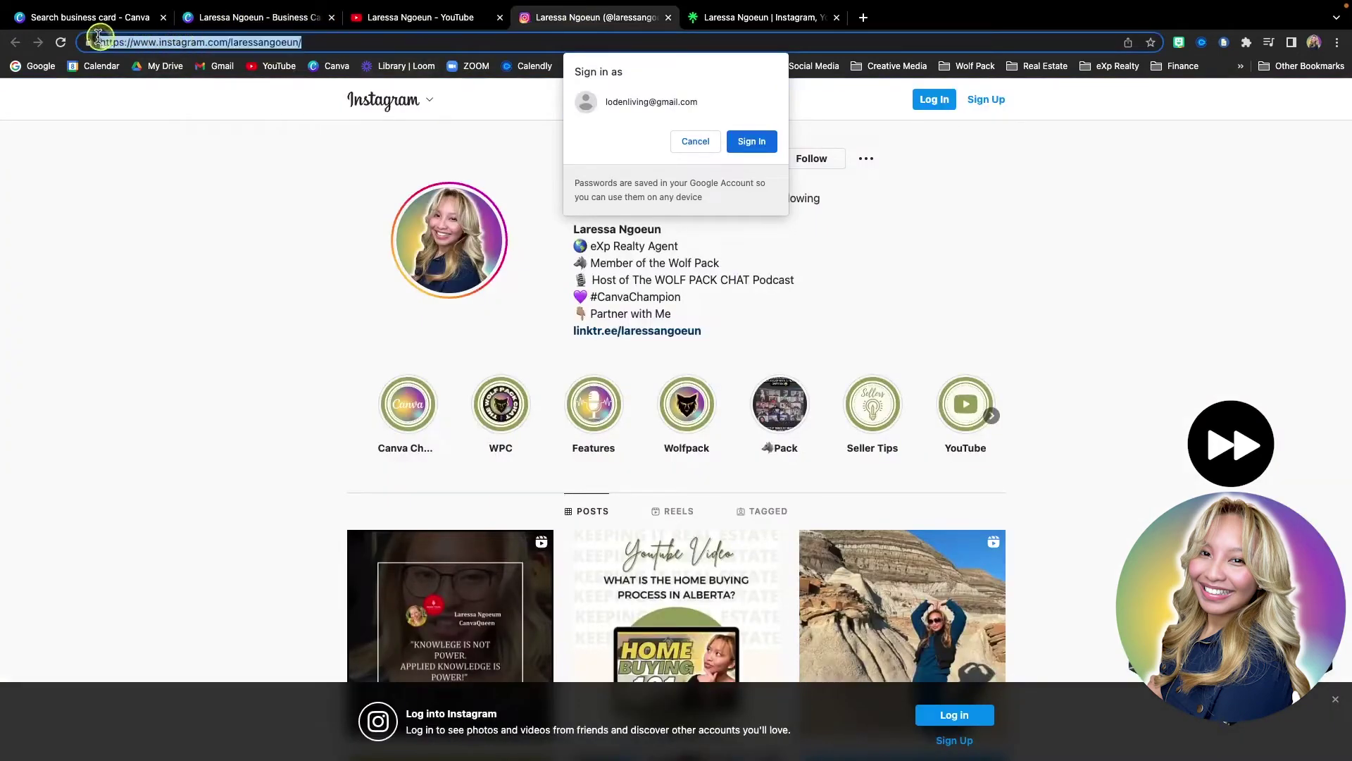
key("ctrl+c")
left_click(377, 17)
left_click(253, 17)
key("ctrl+v")
key("Return")
left_click(1301, 135)
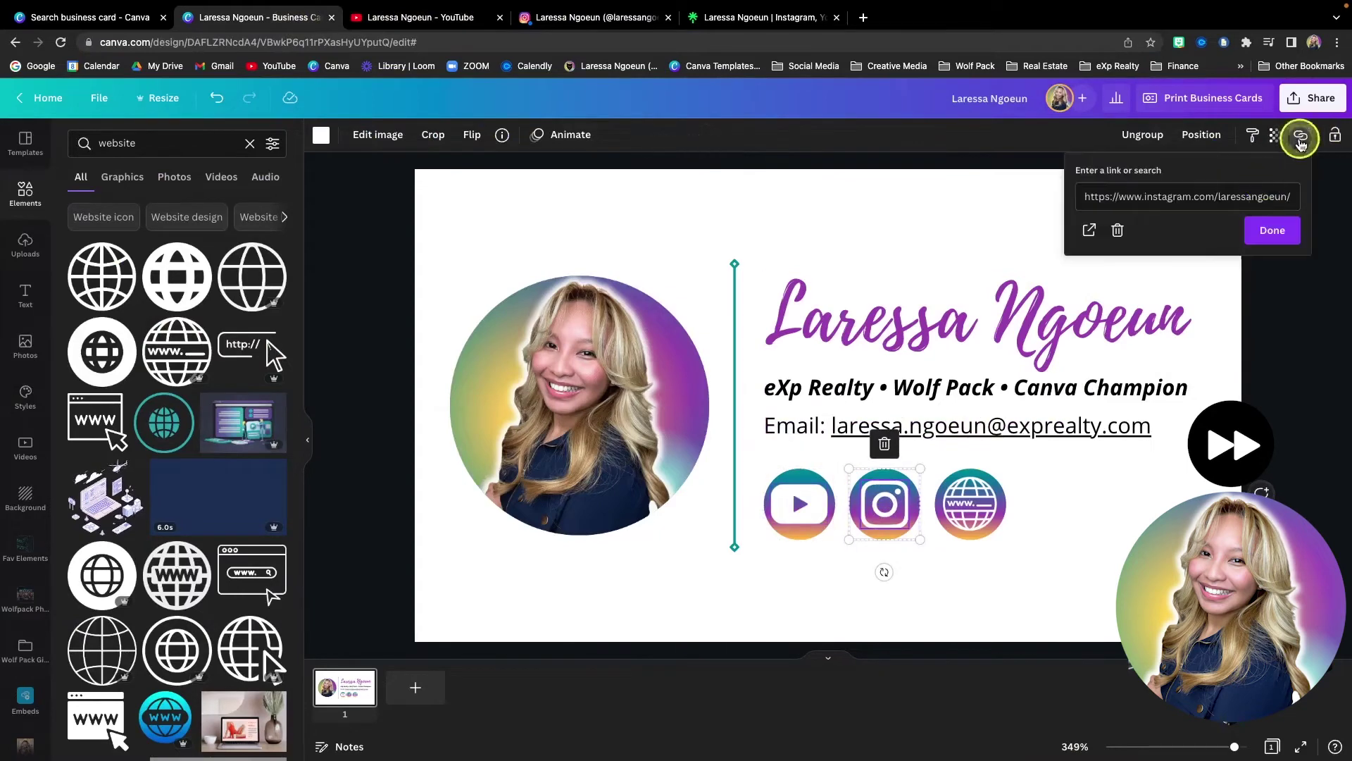
- Link the globe icon group to the copied Linktree page address
left_click(971, 486)
left_click(761, 17)
left_click(323, 42)
key("ctrl+c")
left_click(254, 17)
left_click(1301, 135)
key("ctrl+v")
key("Return")
left_click(1056, 553)
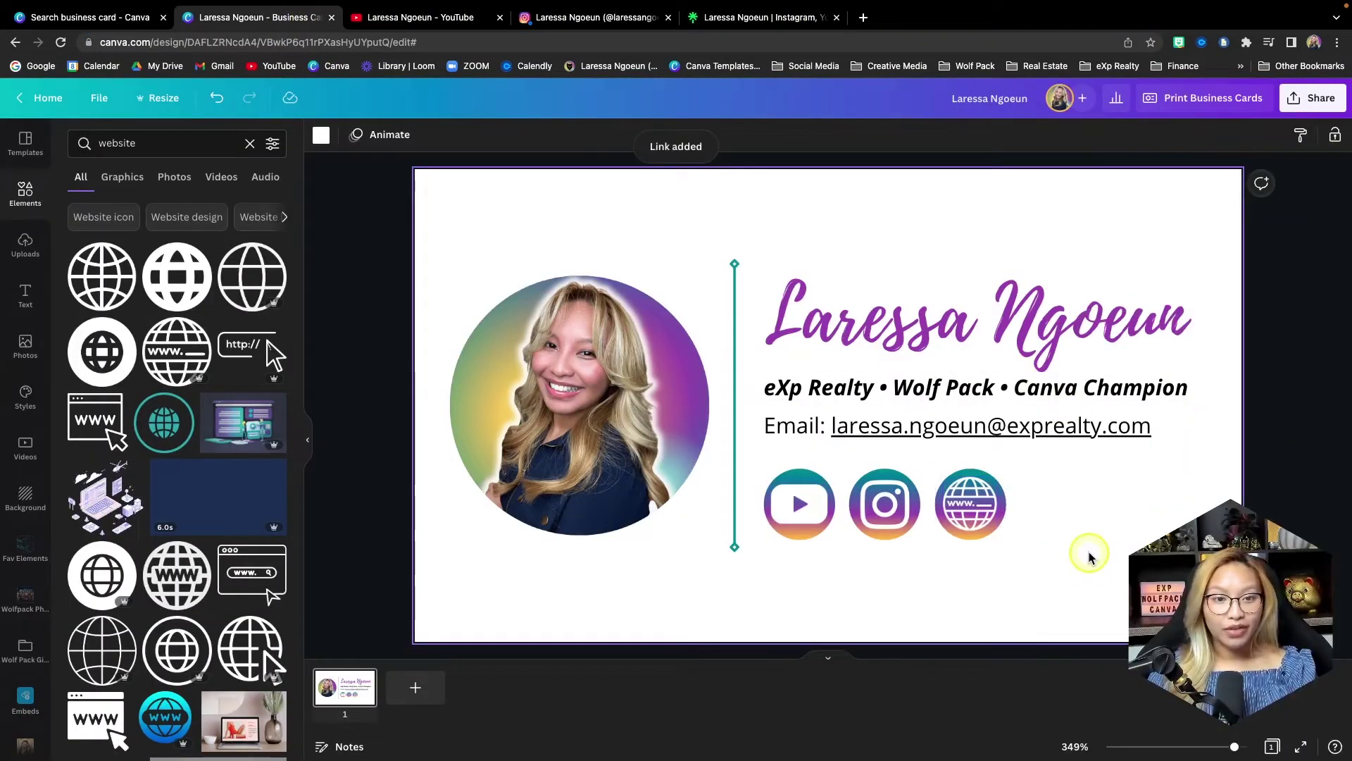
- Apply the recently used purple-teal gradient background and set its transparency to 27
left_click(24, 496)
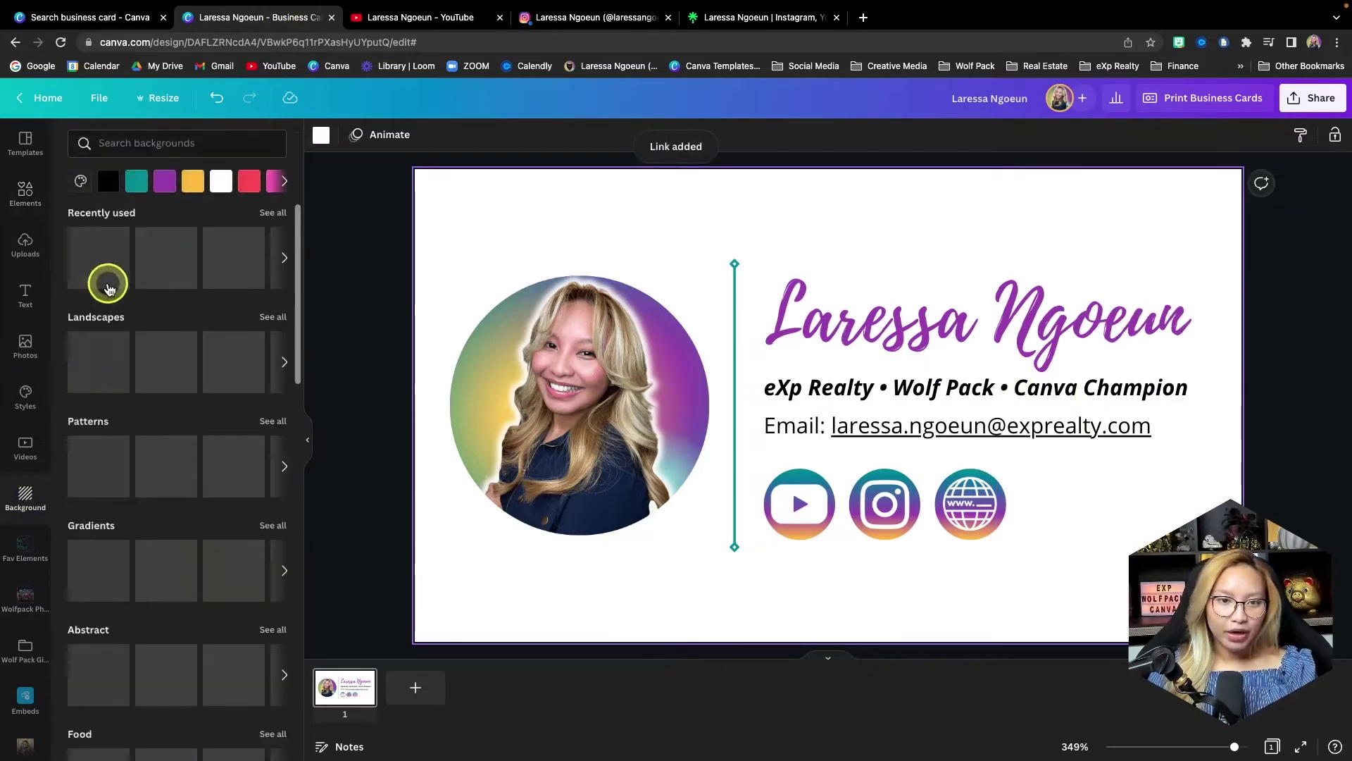
left_click(98, 269)
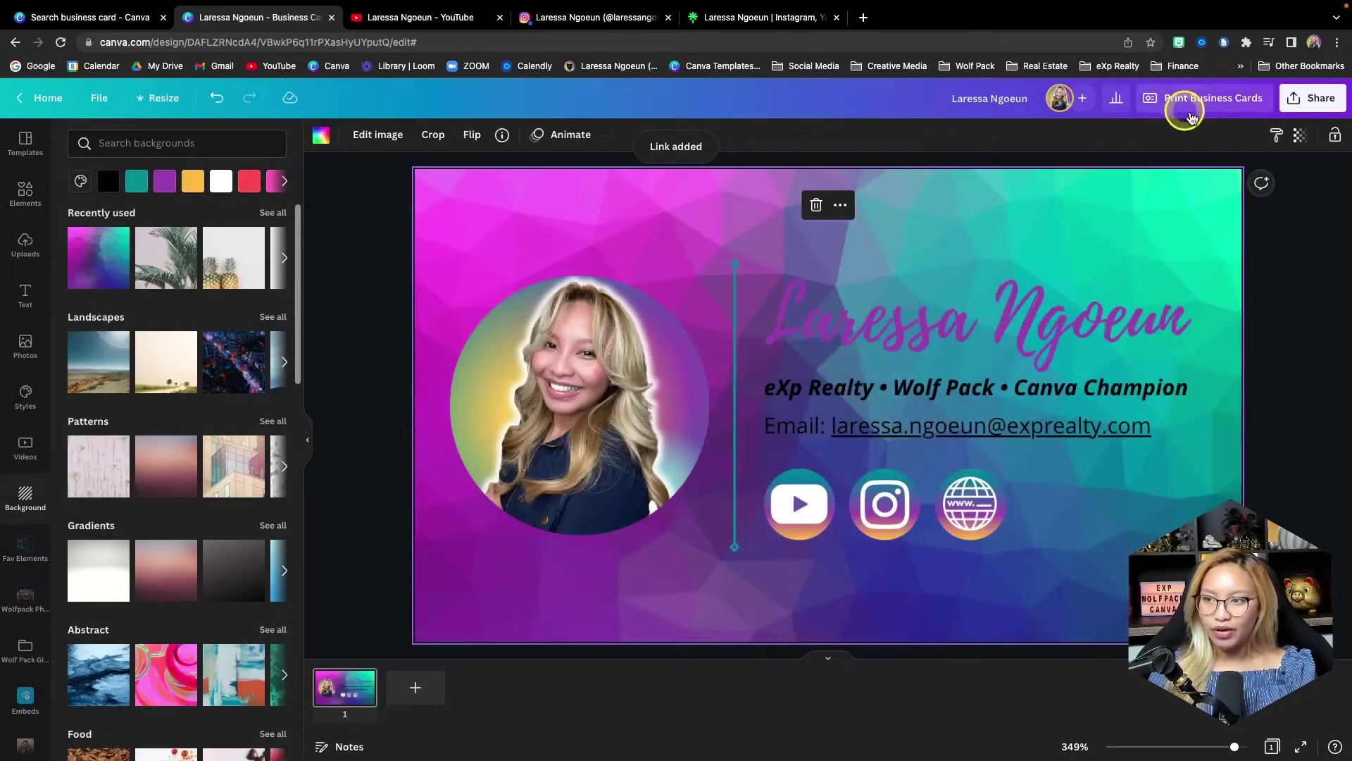
left_click(1301, 134)
left_click_drag(1292, 191, 1192, 195)
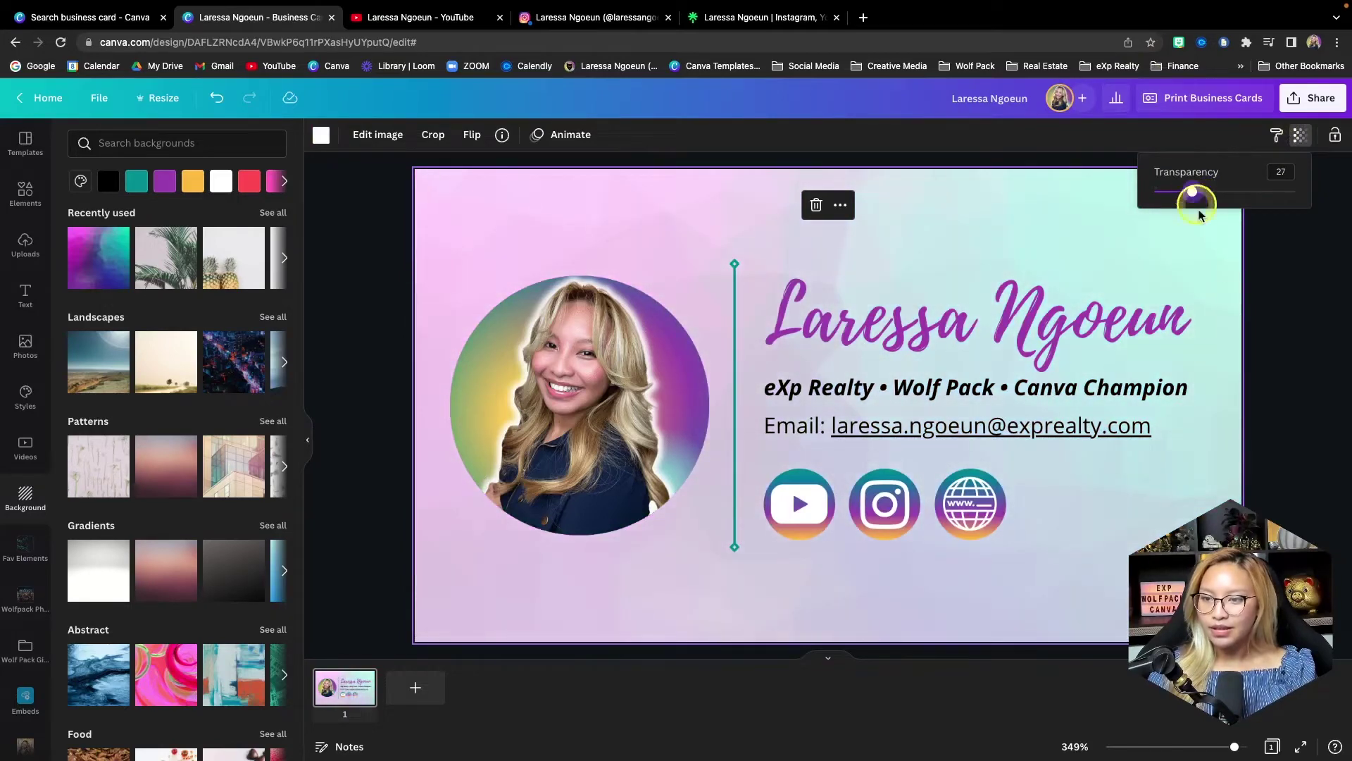
left_click(1270, 416)
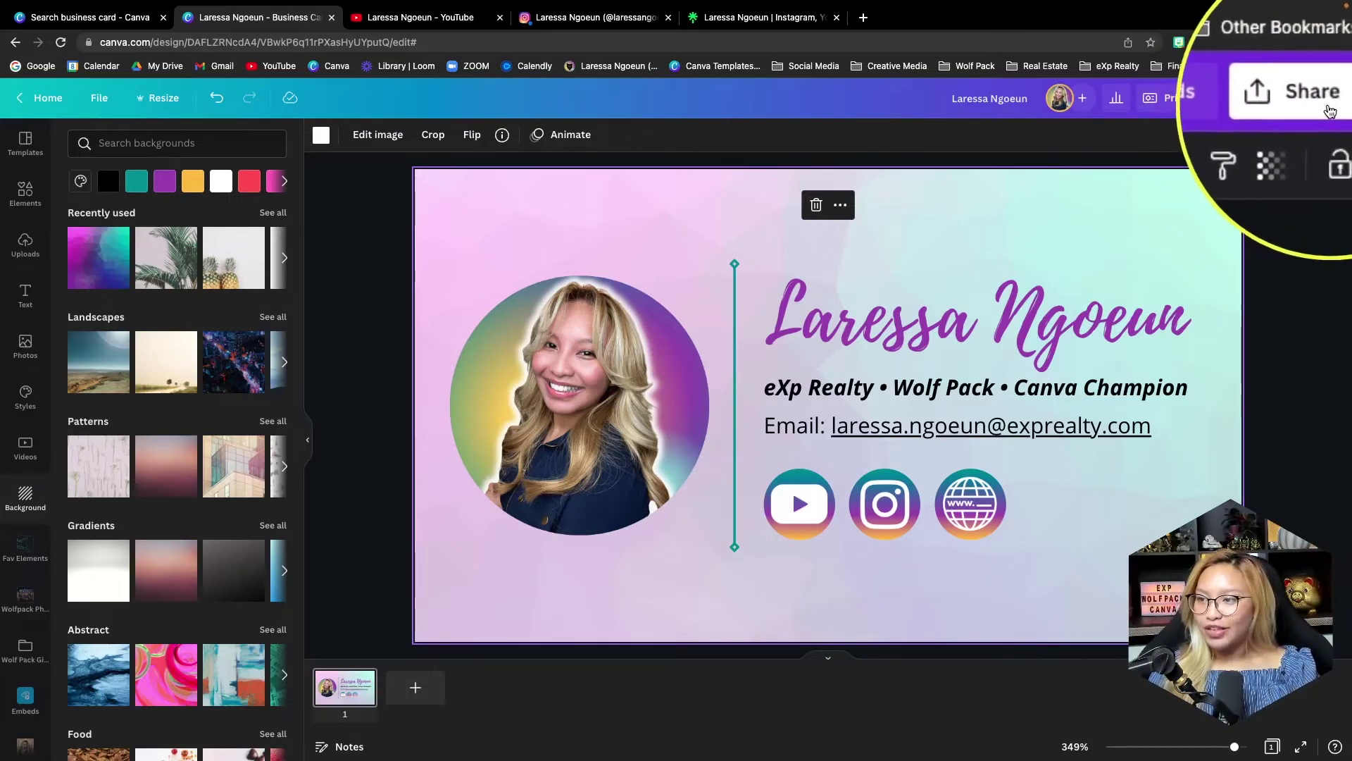
- Publish the card as a website in Presentation web style and open it in a new tab
left_click(1305, 105)
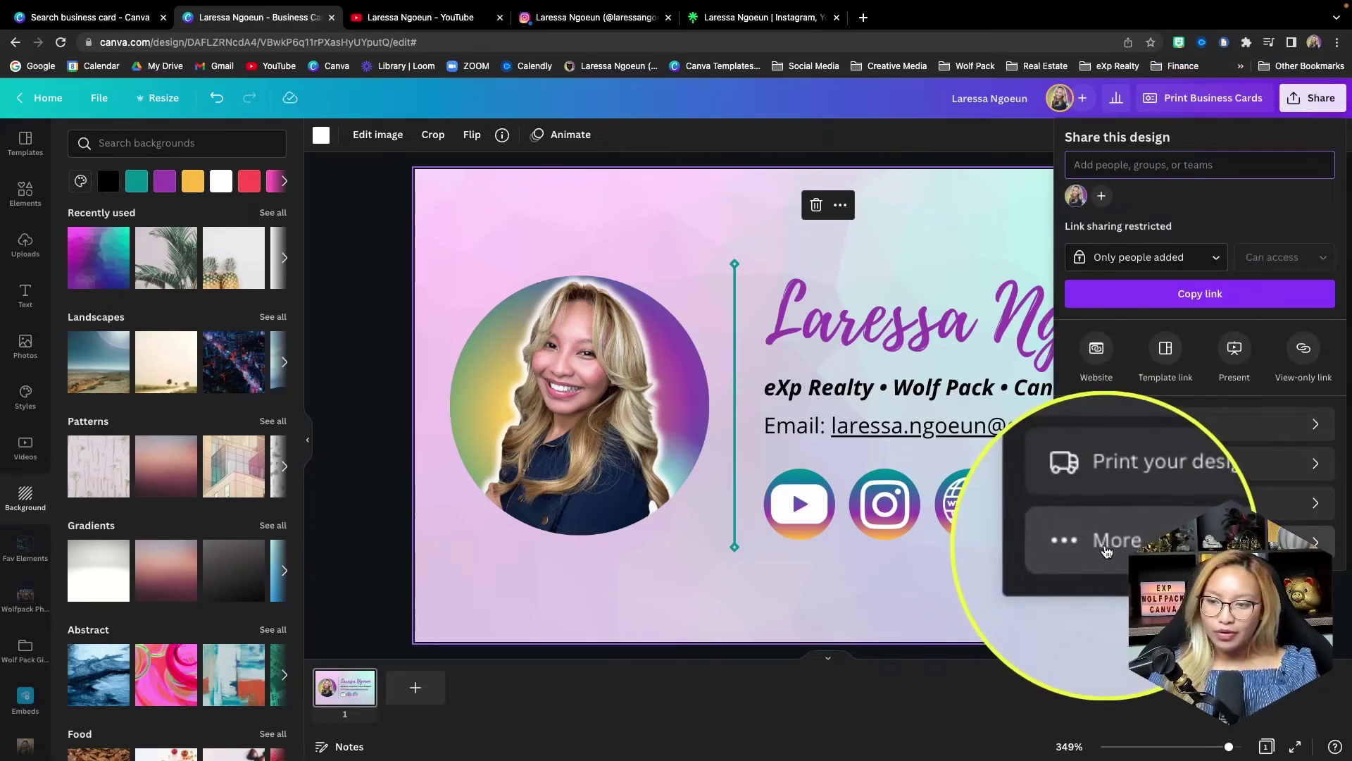
left_click(1116, 539)
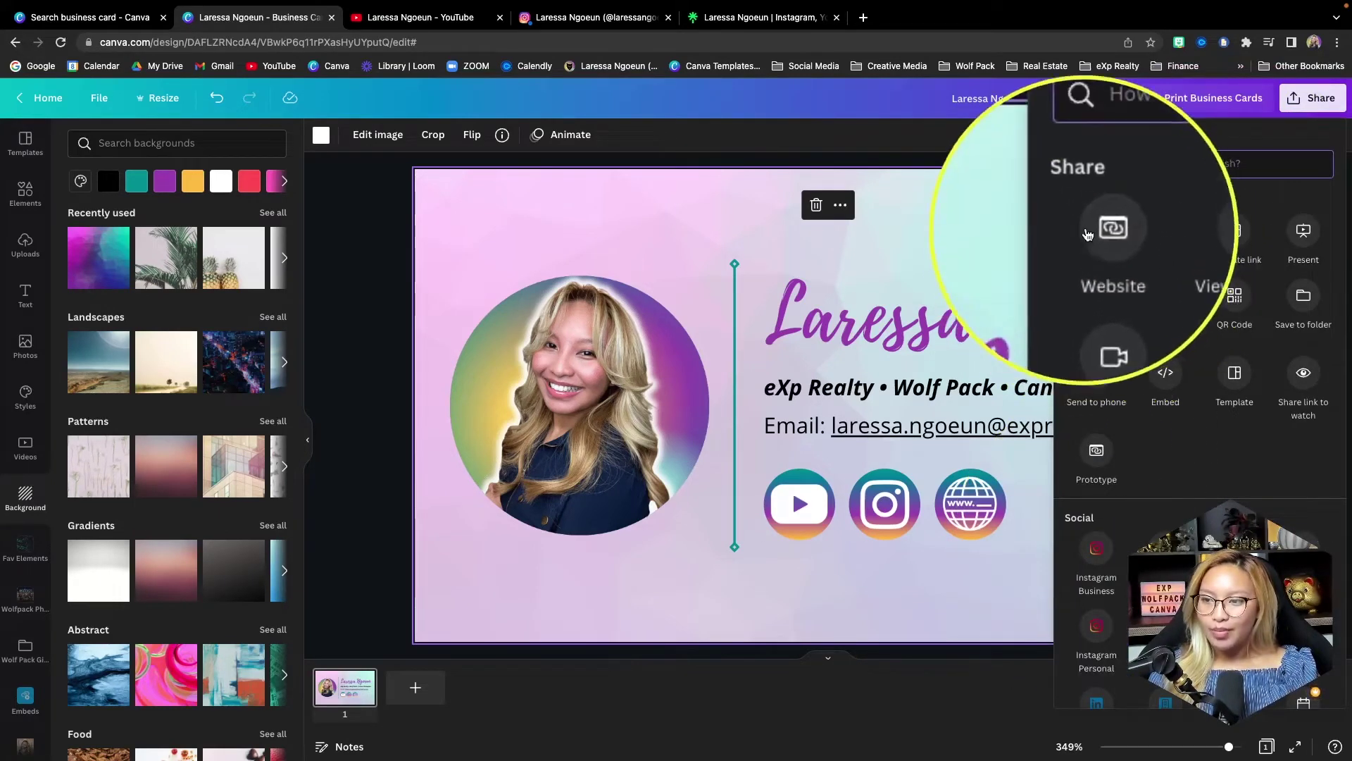
left_click(1099, 236)
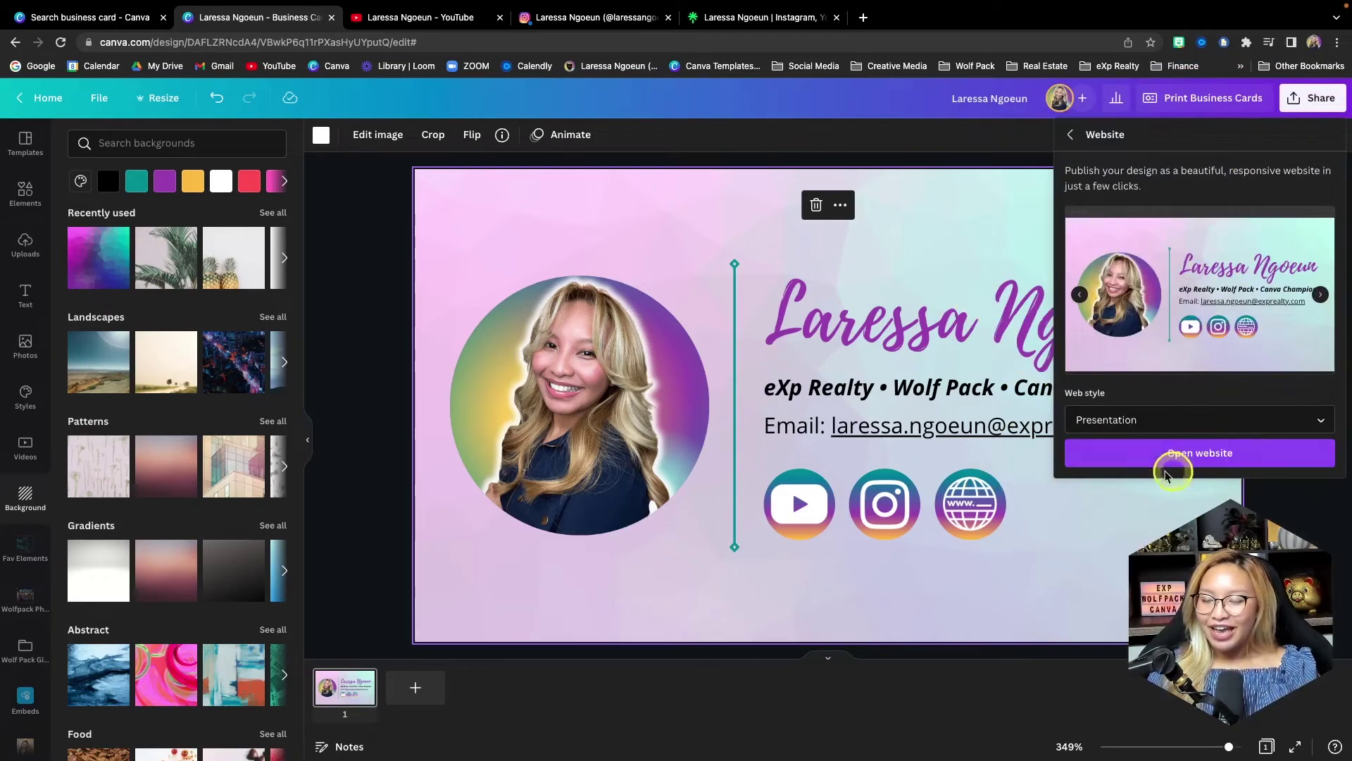
left_click(1190, 419)
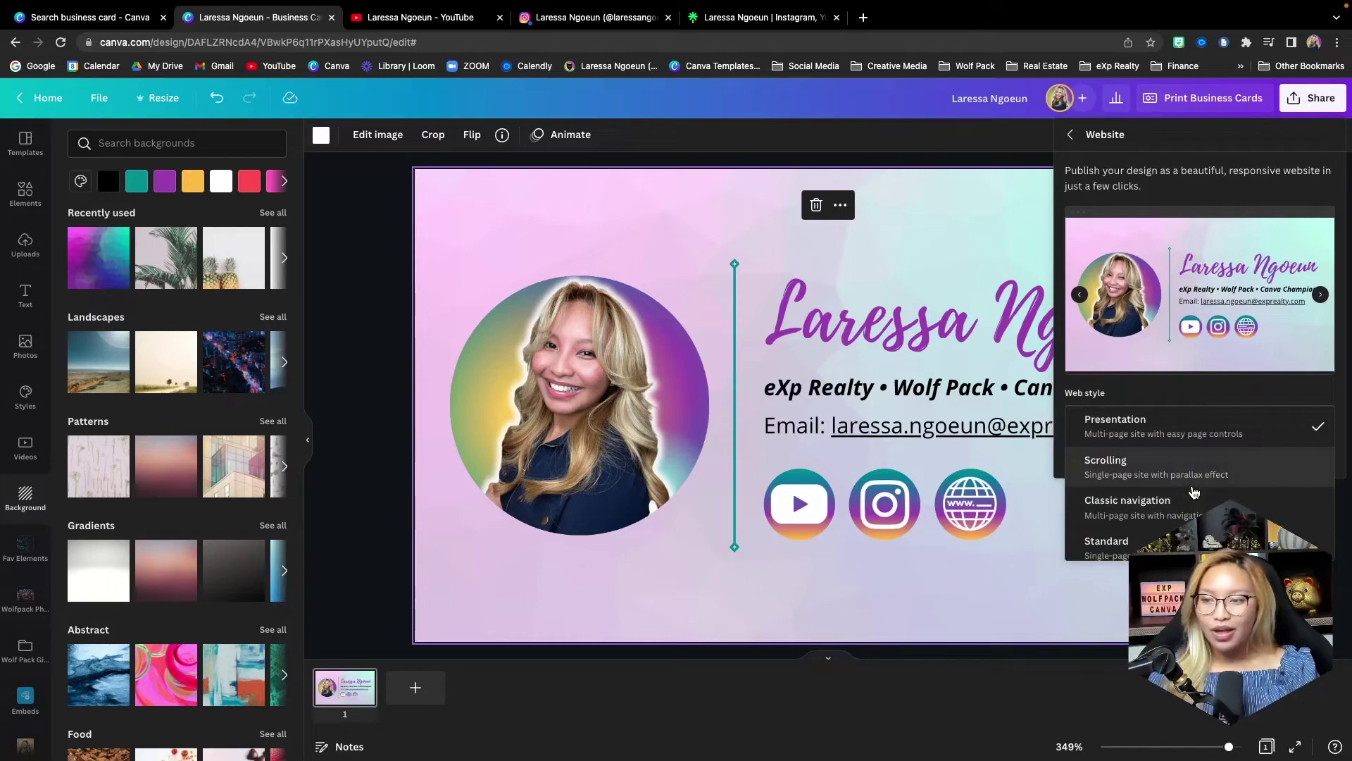
left_click(1182, 426)
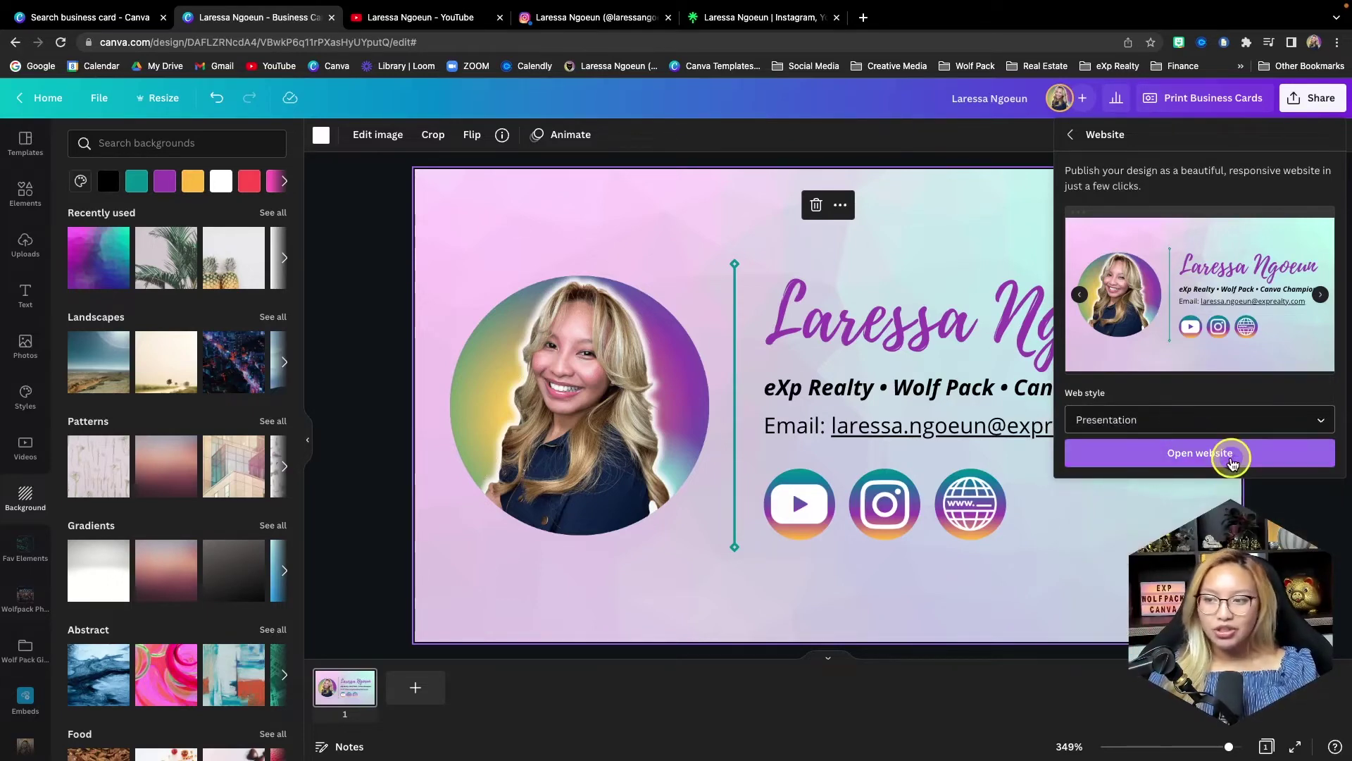
left_click(1231, 458)
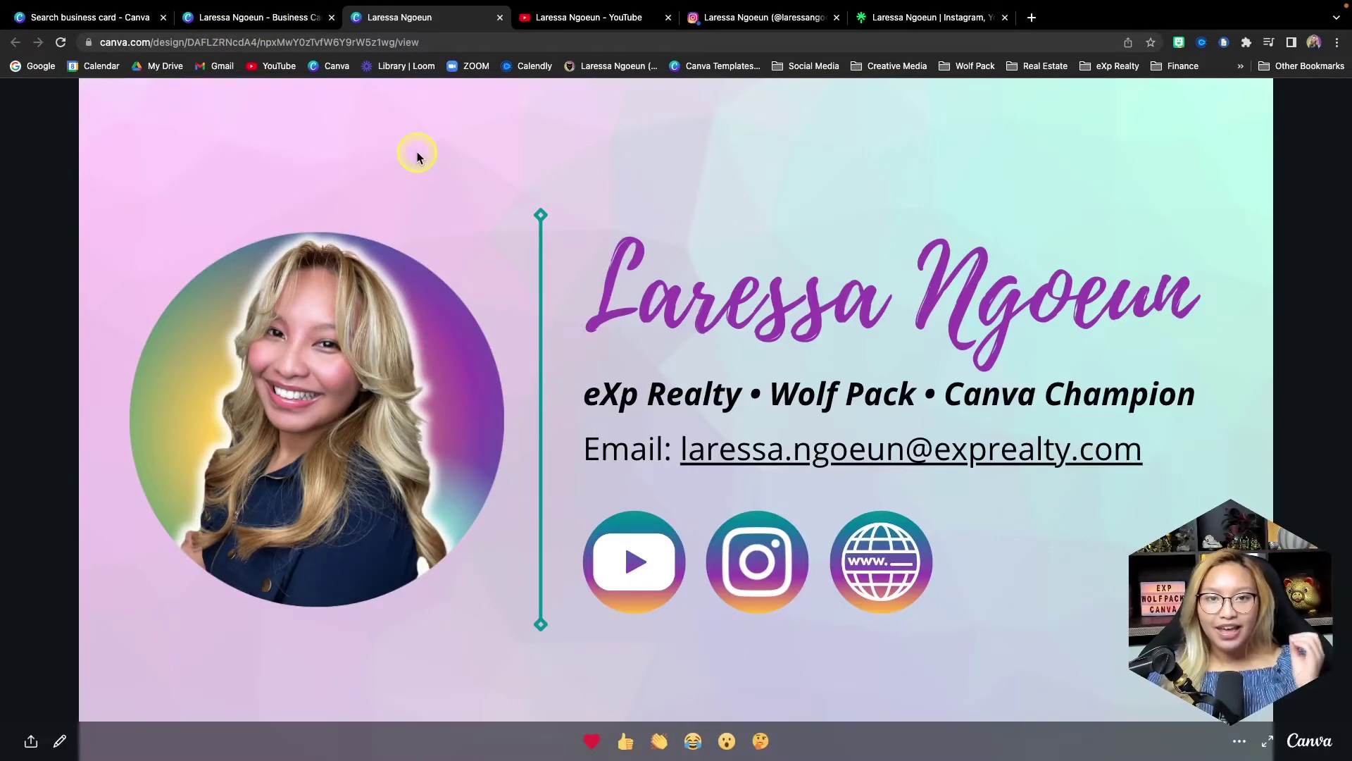
- Select the published site's full web address, then go back to the card editor tab
left_click(300, 17)
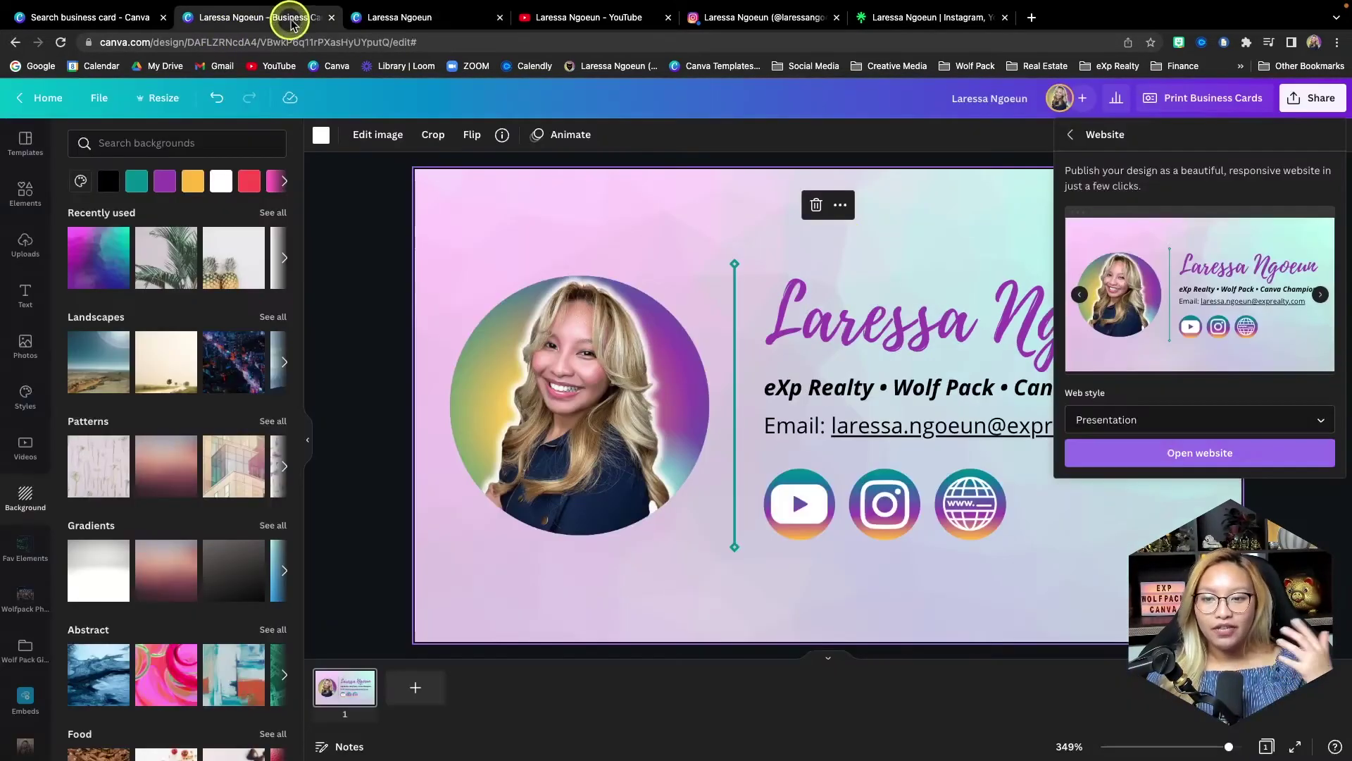
left_click(613, 498)
left_click(840, 550)
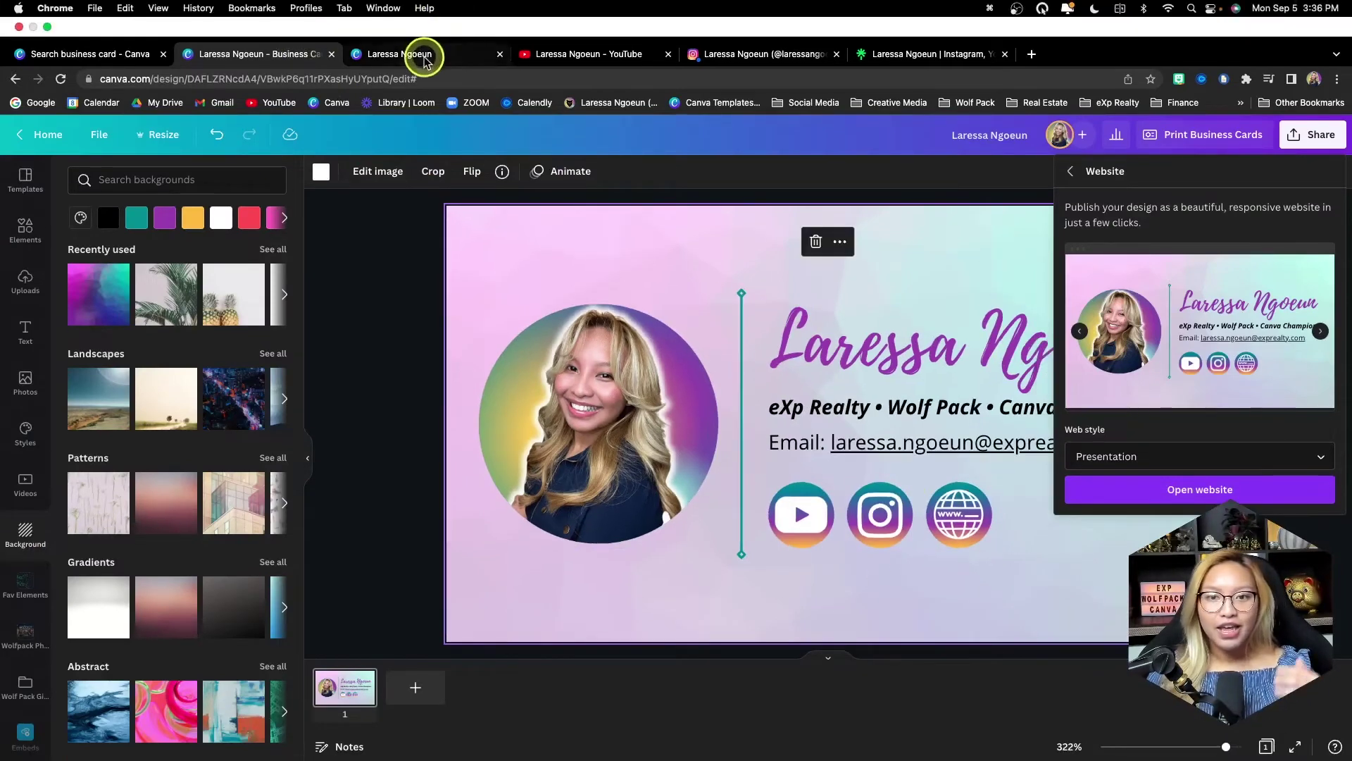
left_click(450, 10)
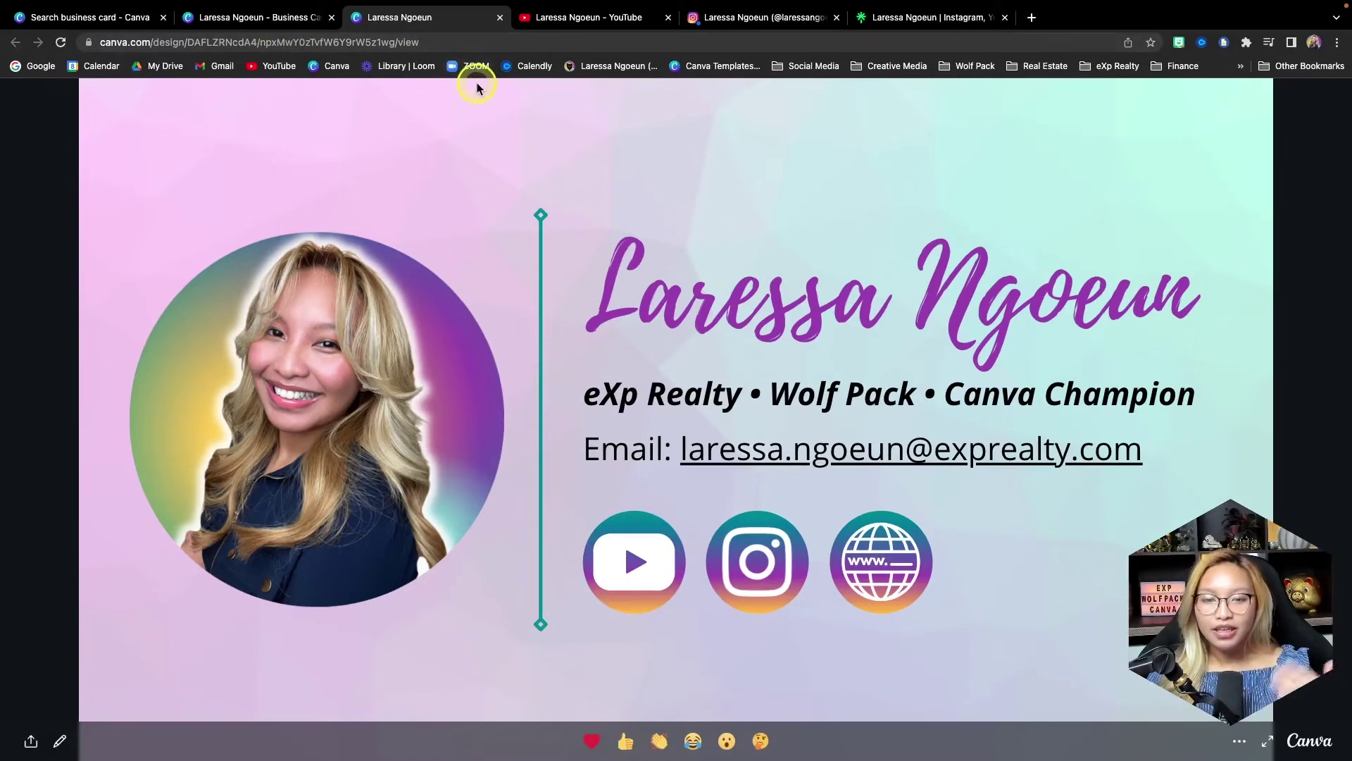
left_click(278, 20)
left_click(440, 26)
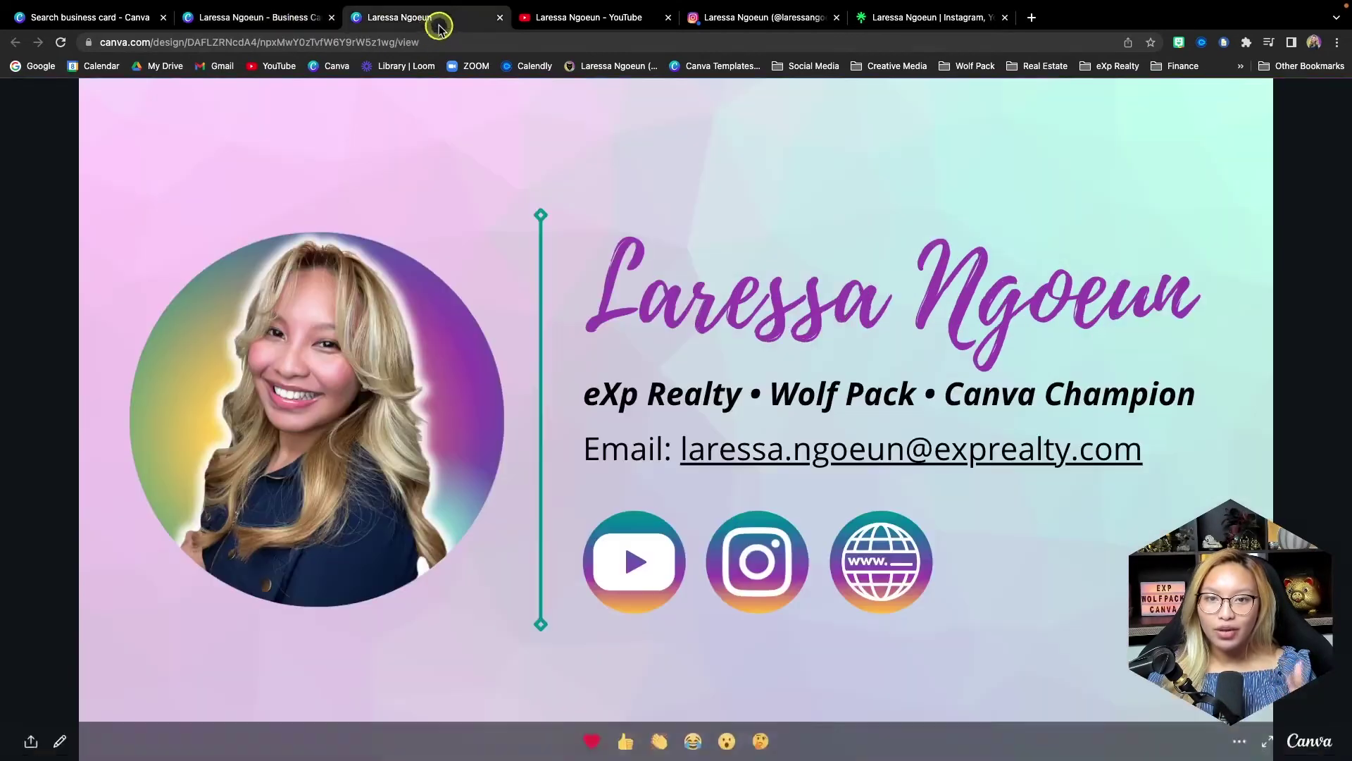
left_click(409, 44)
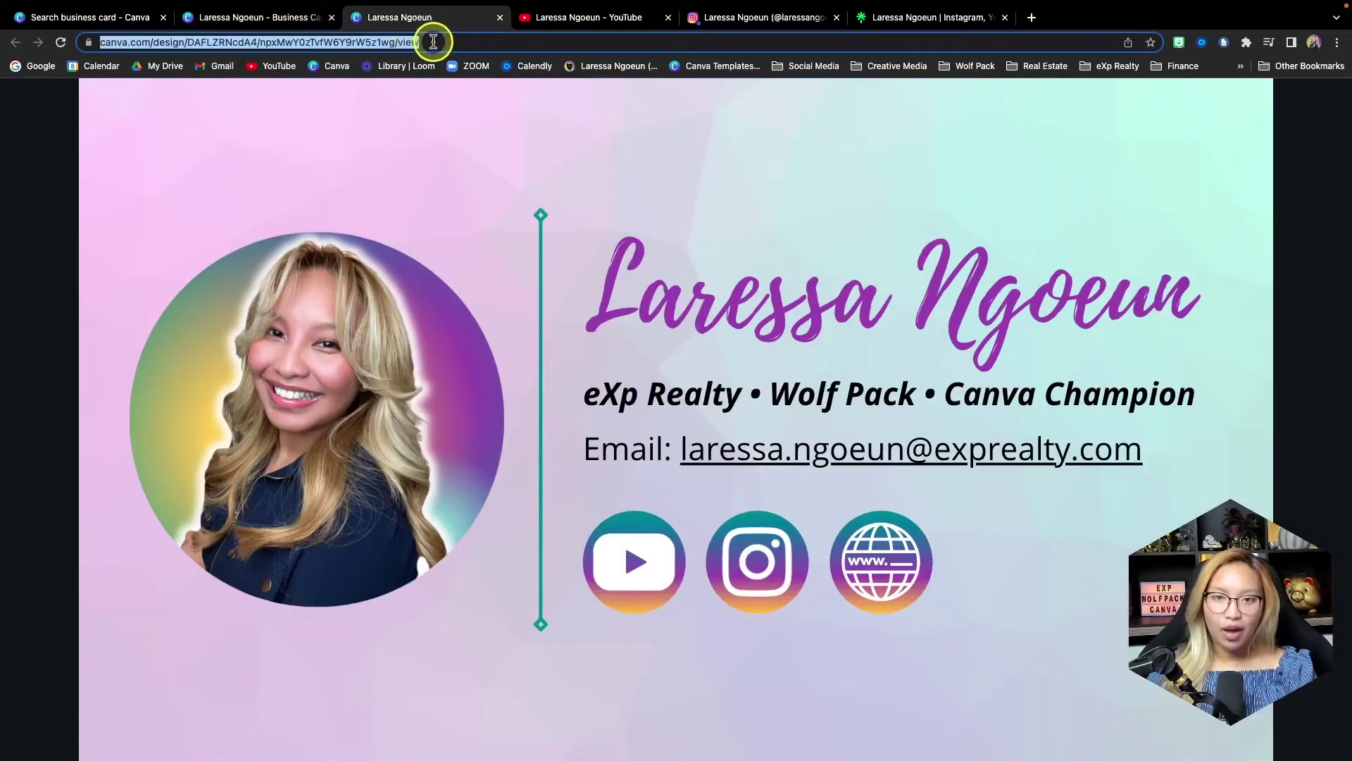
left_click(288, 17)
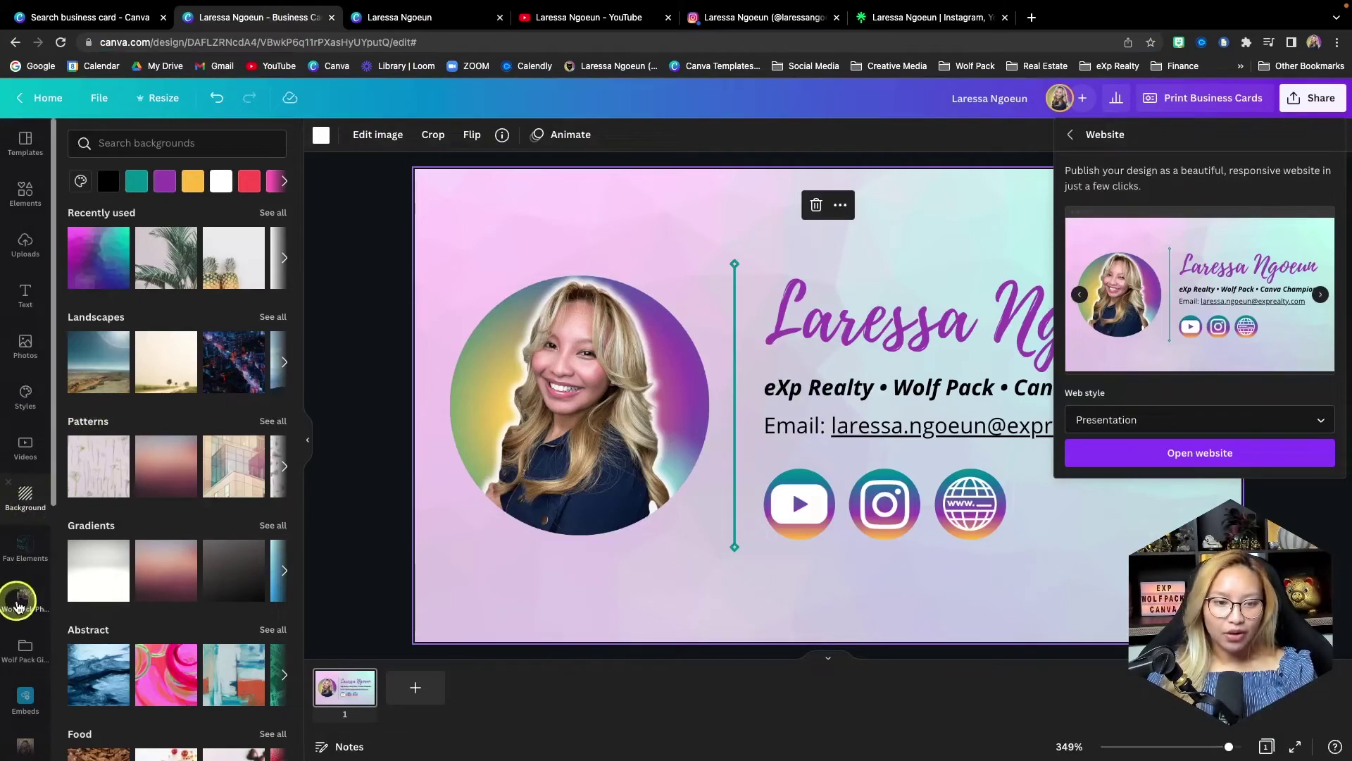
- Generate a QR code from the published site's pasted address using the QR Code app
scroll(19, 607, "down", 6)
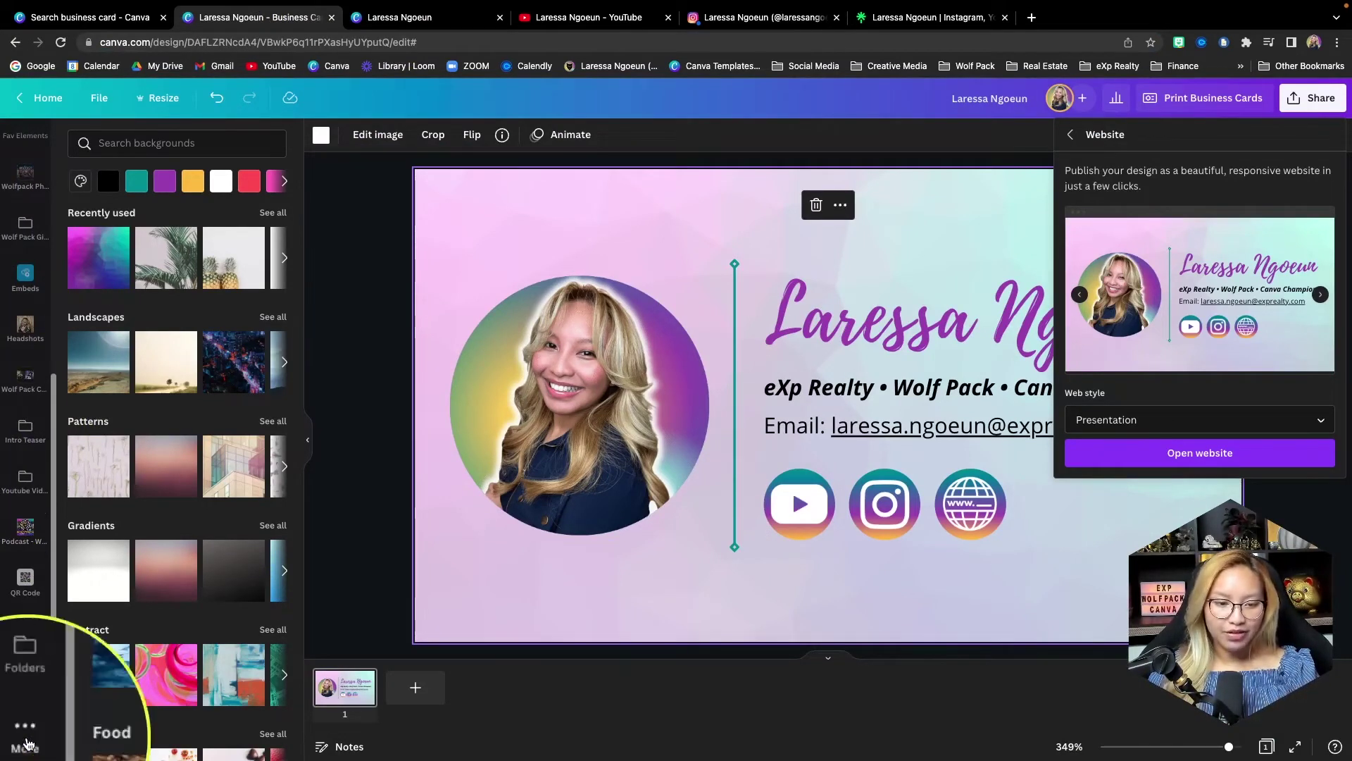
left_click(27, 740)
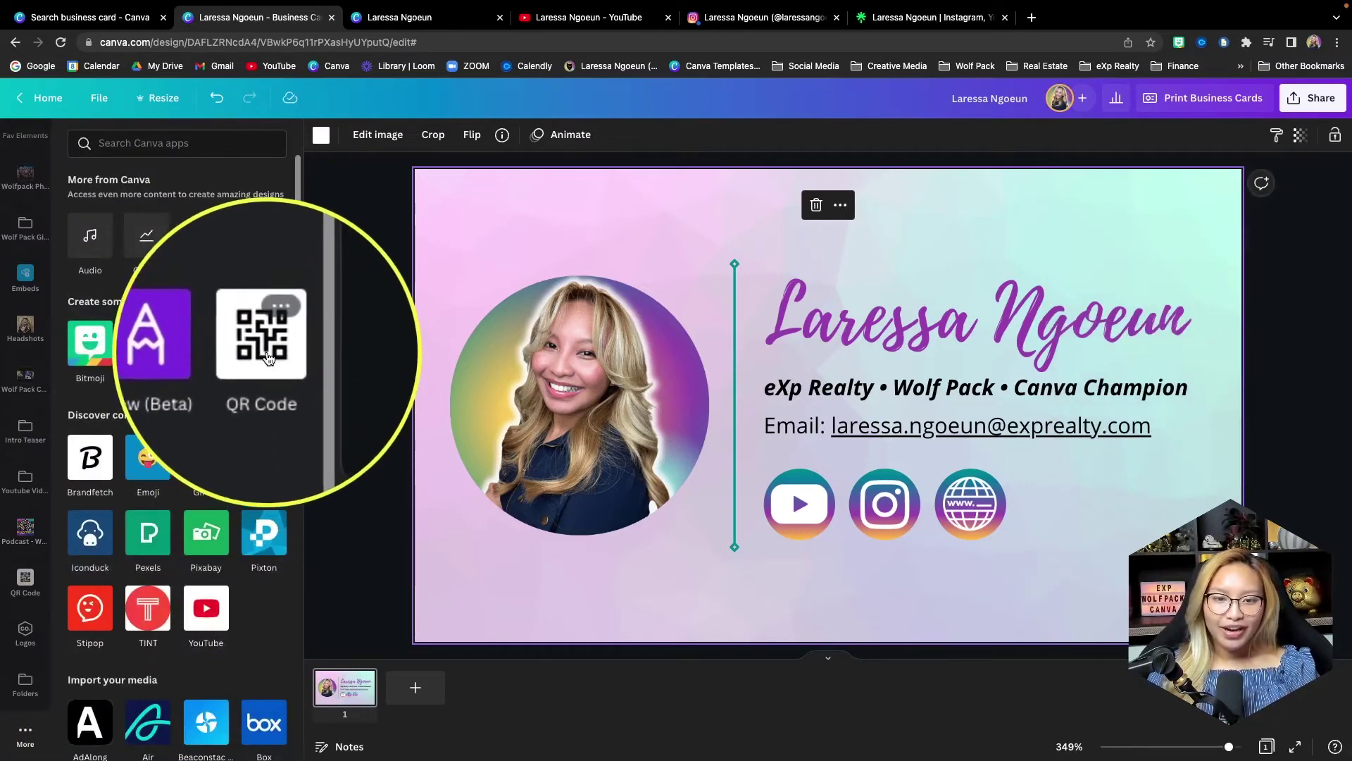
left_click(266, 354)
left_click(135, 246)
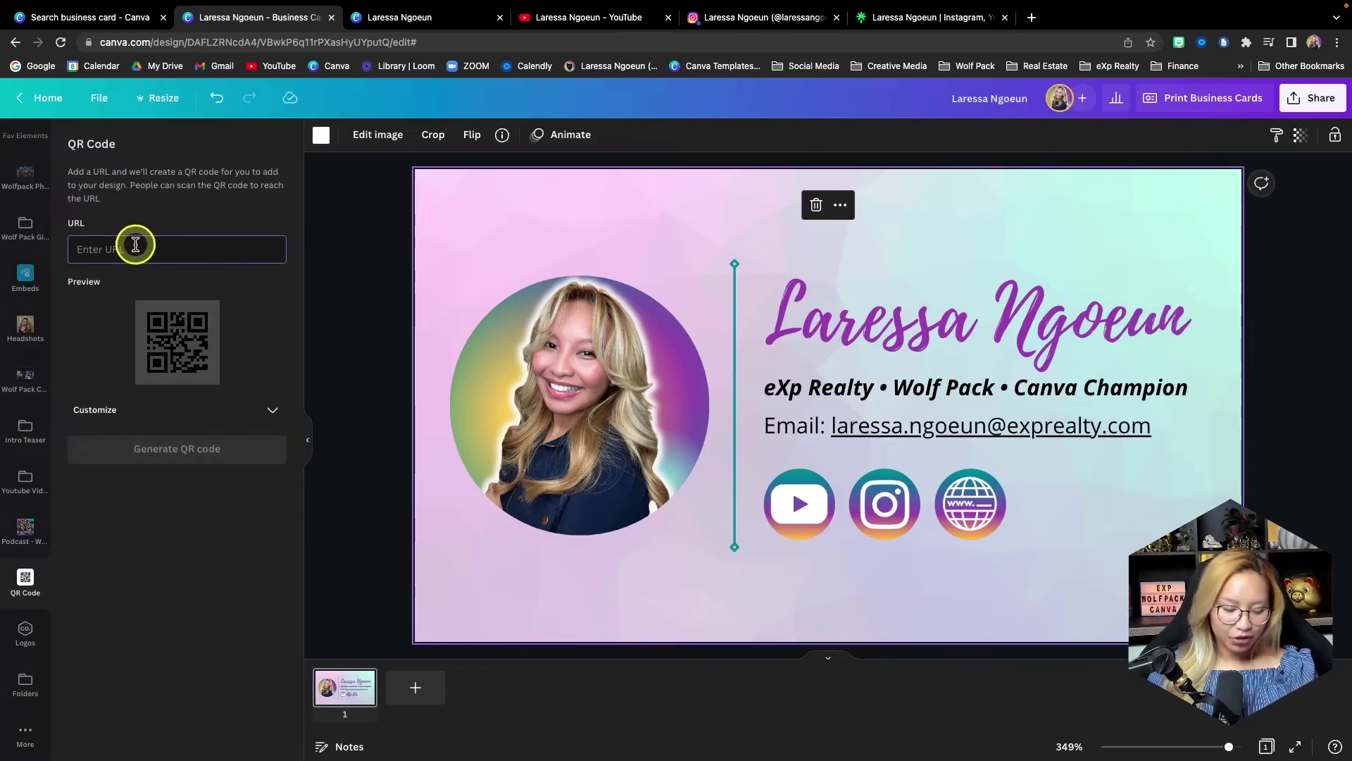
key("super+v")
left_click(198, 460)
- Move and resize the QR code into the card's bottom-right corner
left_click(754, 426)
left_click_drag(754, 426, 1125, 592)
left_click_drag(1222, 604, 1134, 521)
left_click_drag(1085, 476, 1169, 573)
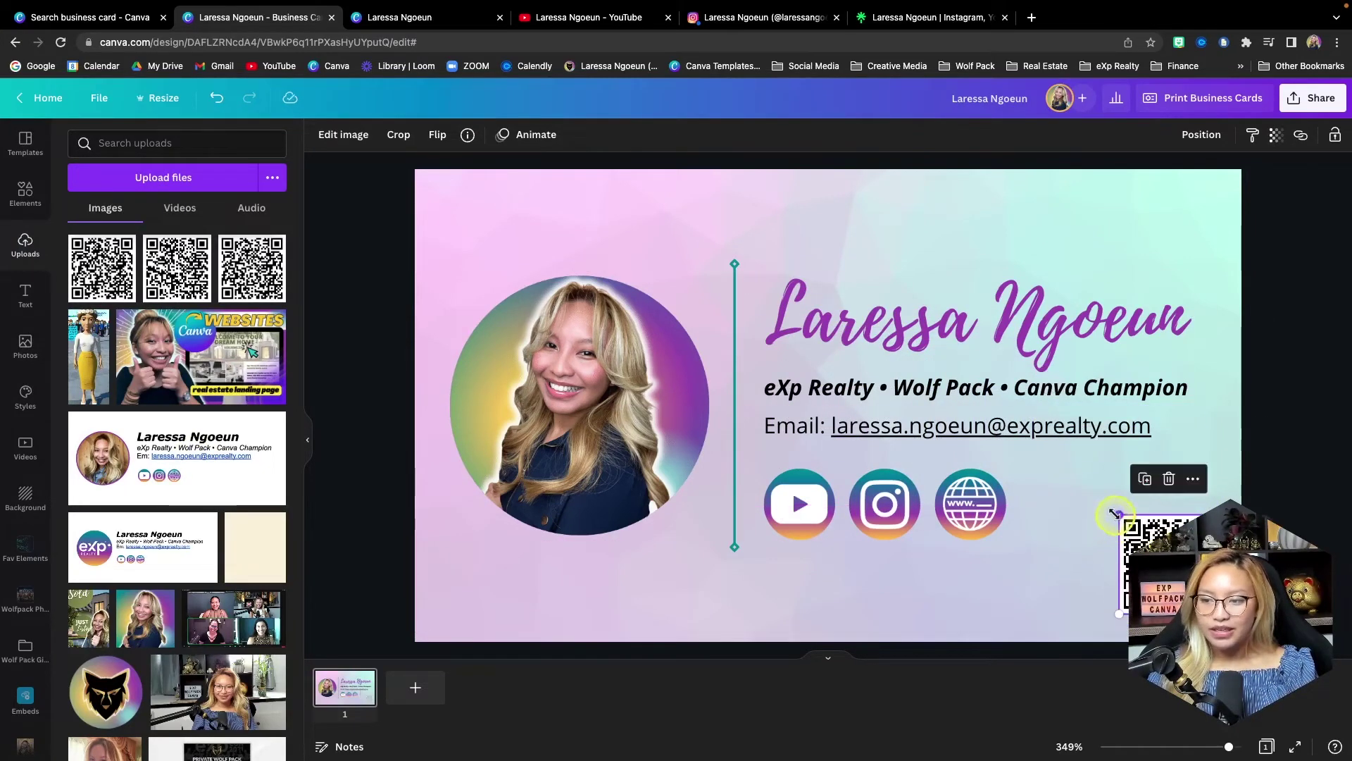
left_click_drag(1113, 512, 1104, 499)
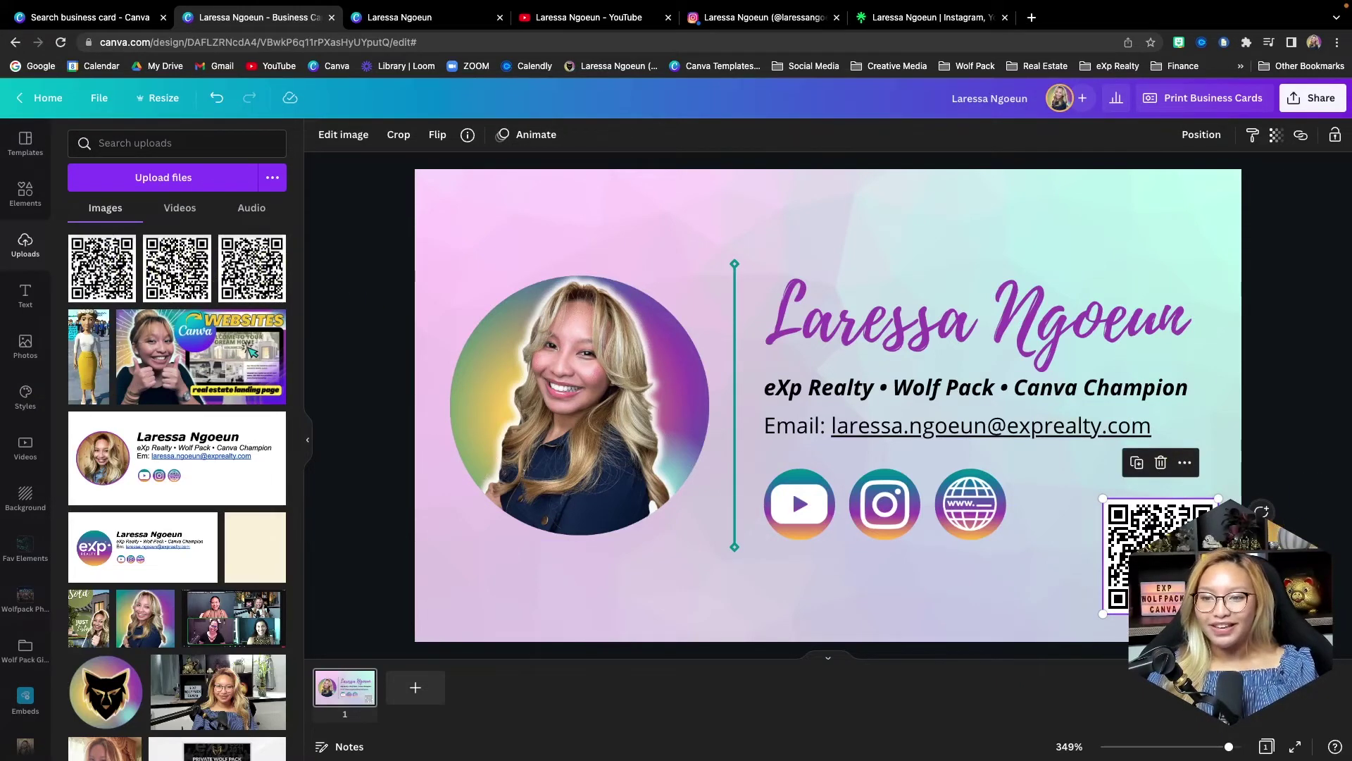
key("Escape")
- Reload the published website tab to show the QR code, then return to the editor
mouse_move(415, 23)
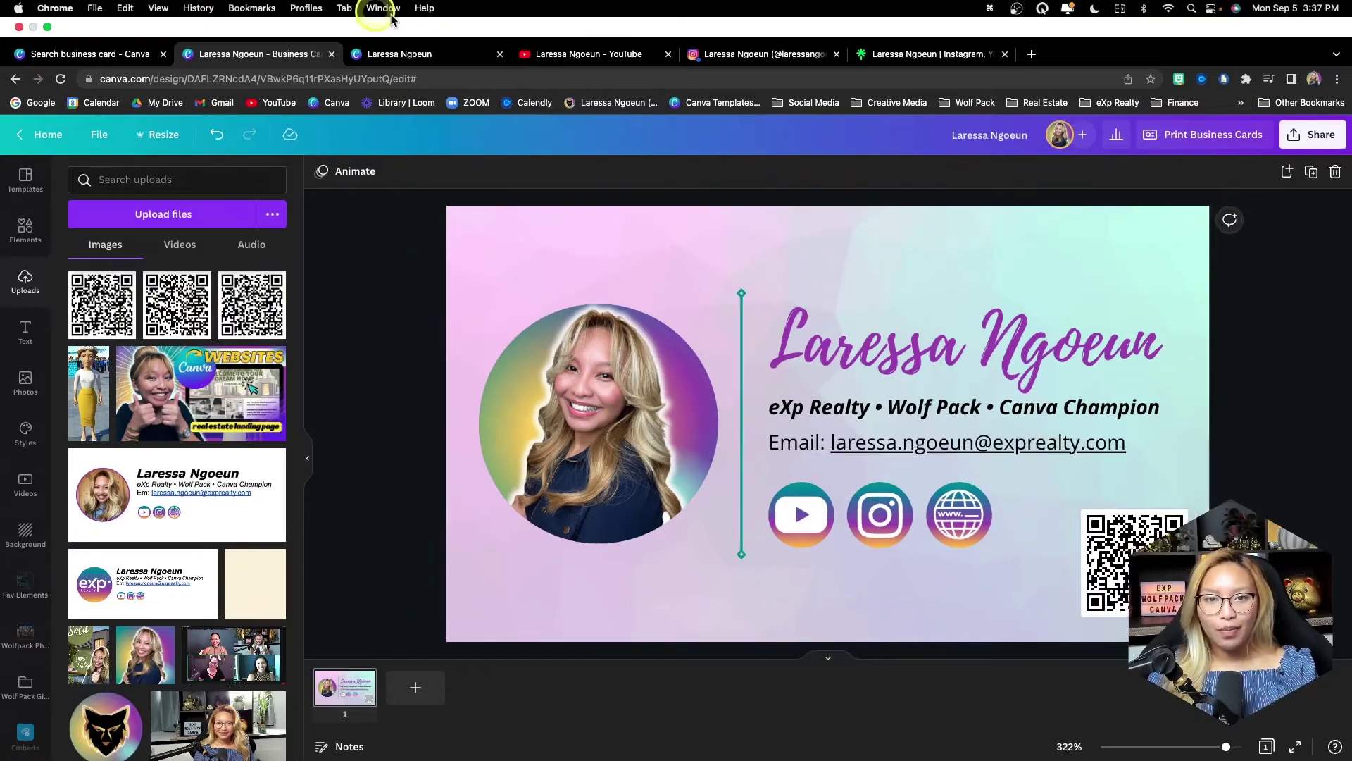
left_click(420, 50)
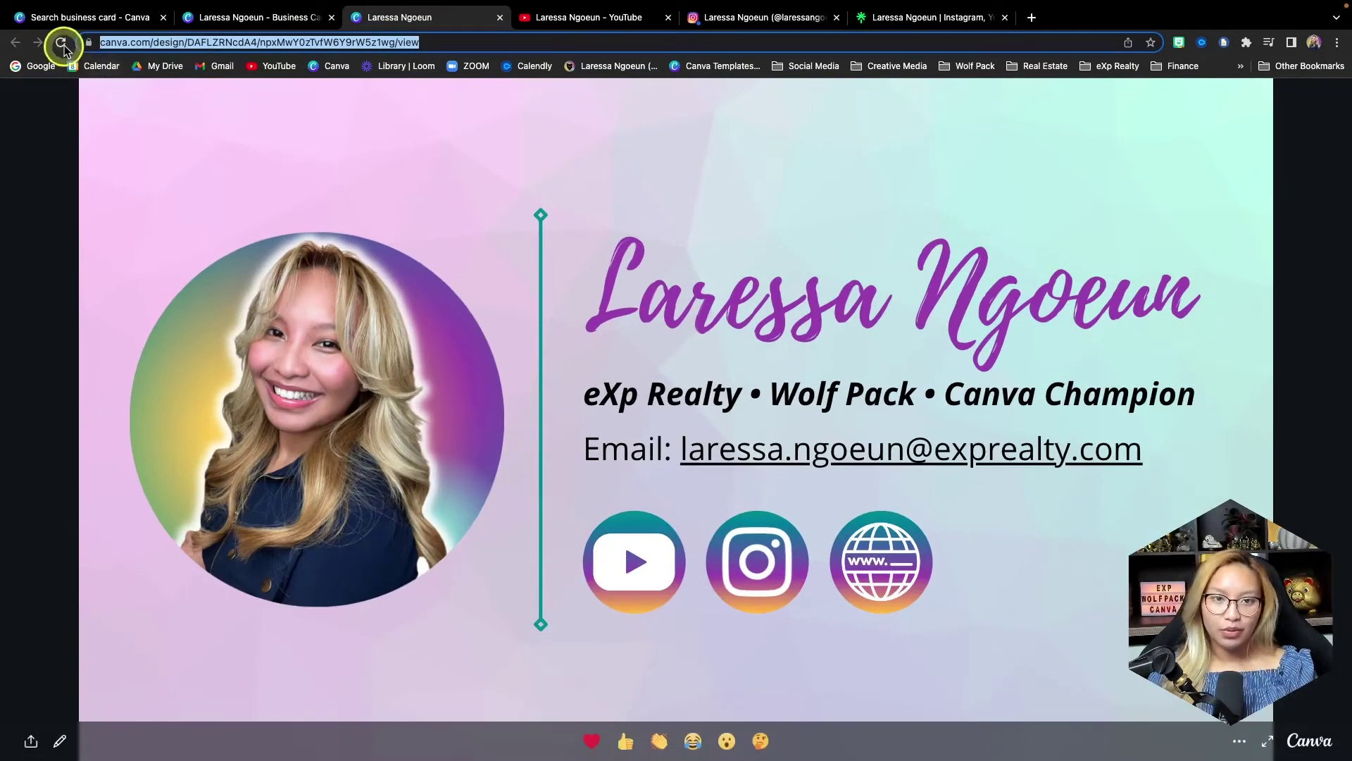
left_click(62, 43)
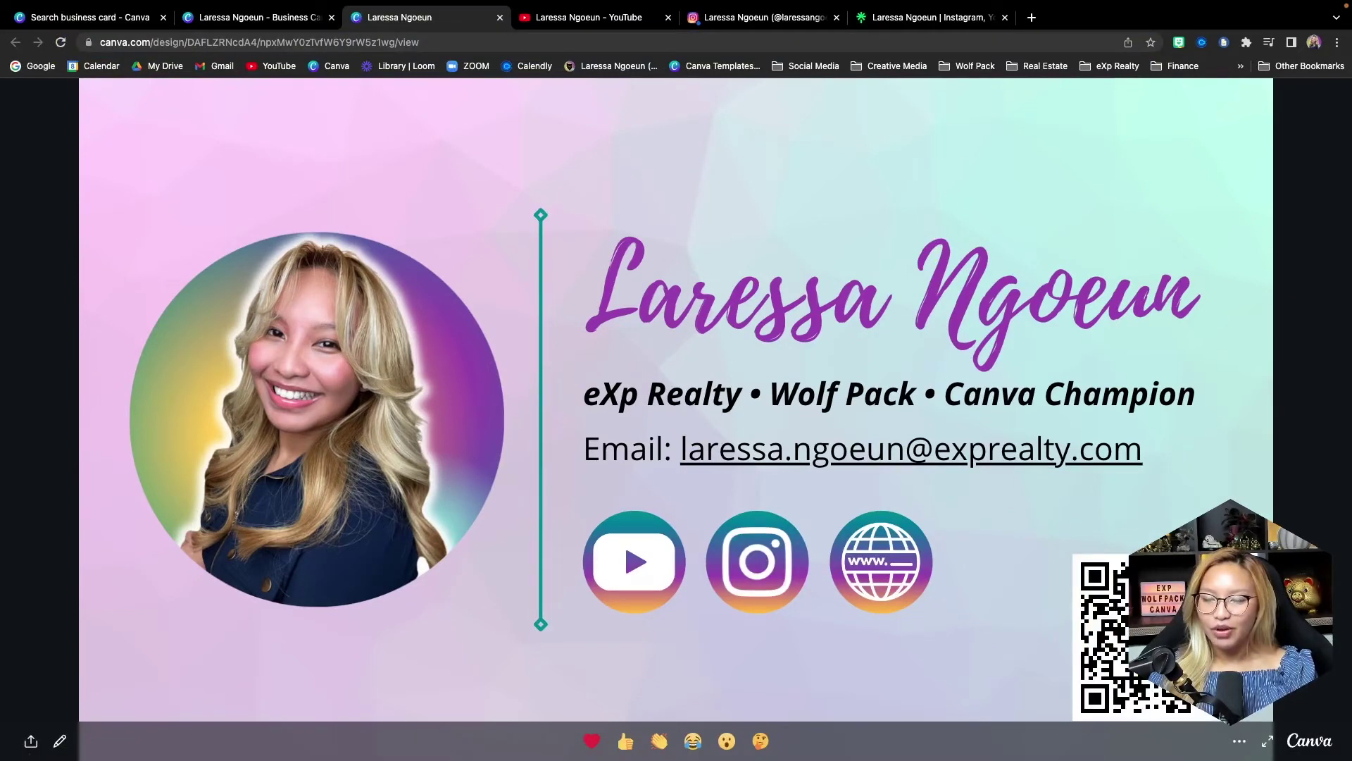
left_click(272, 16)
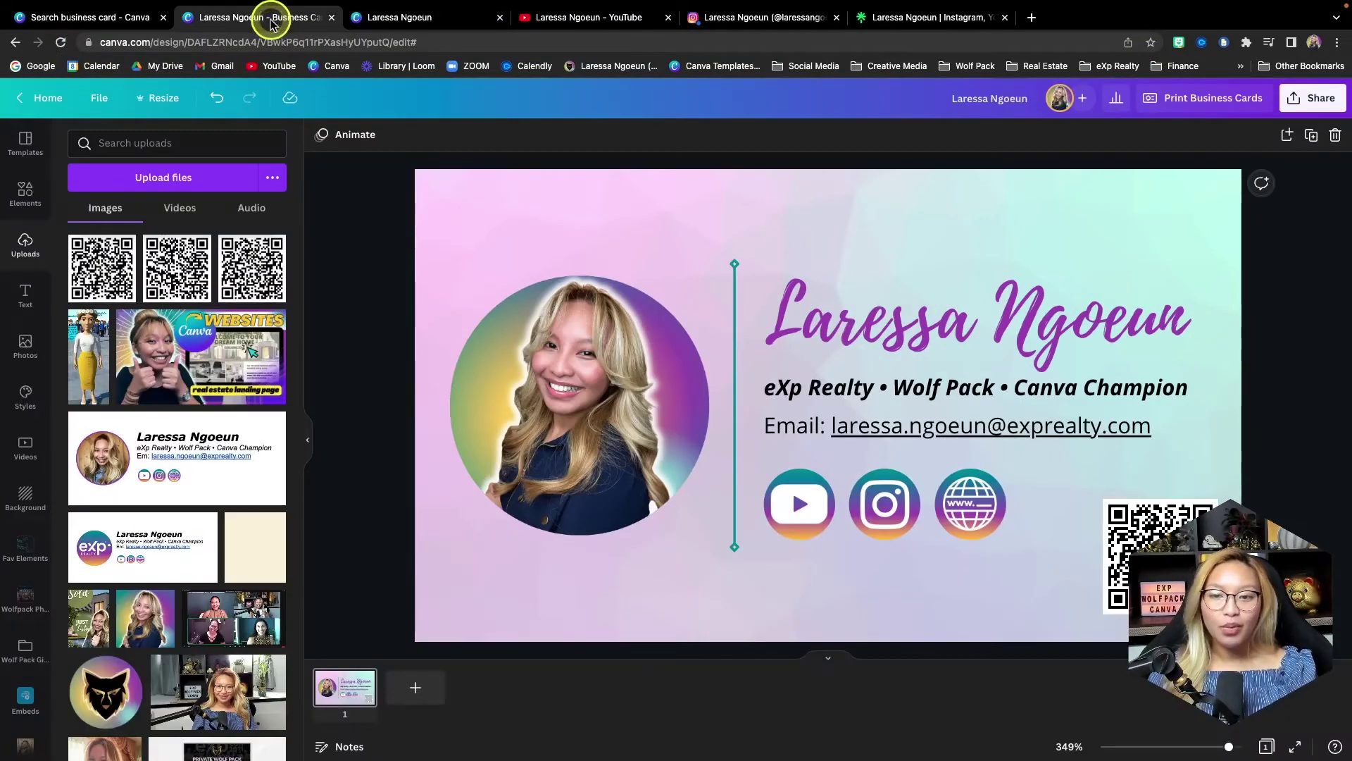
- Open the Download panel from the Share menu for the business card
left_click(1302, 106)
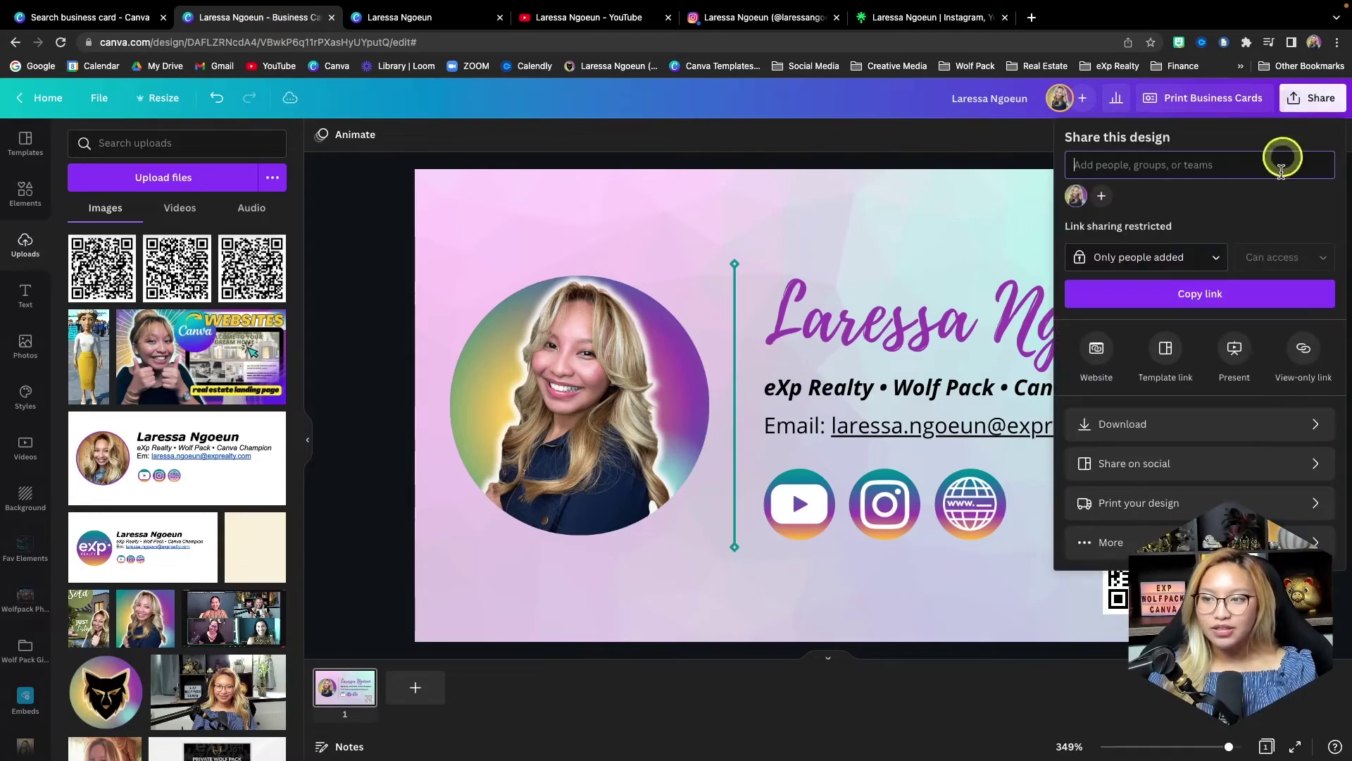
left_click(1137, 426)
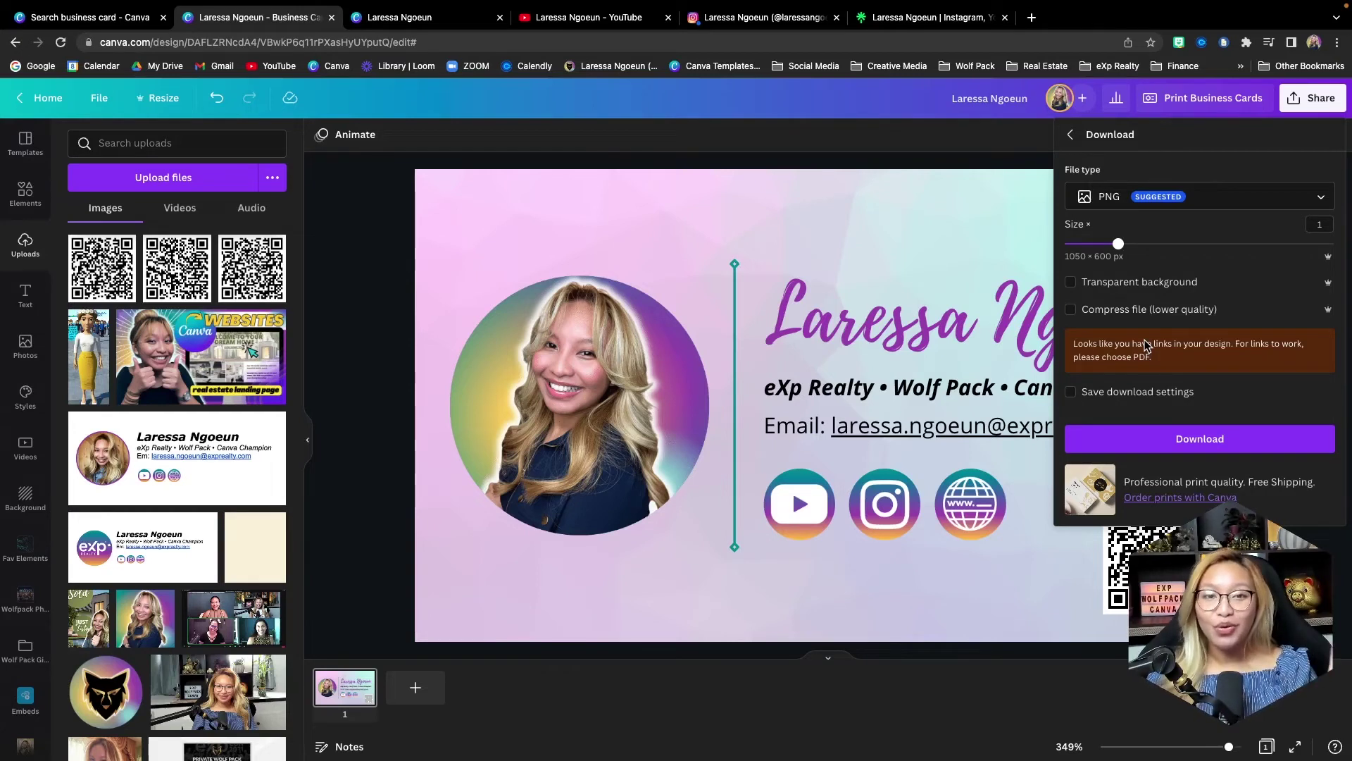
left_click(1153, 357)
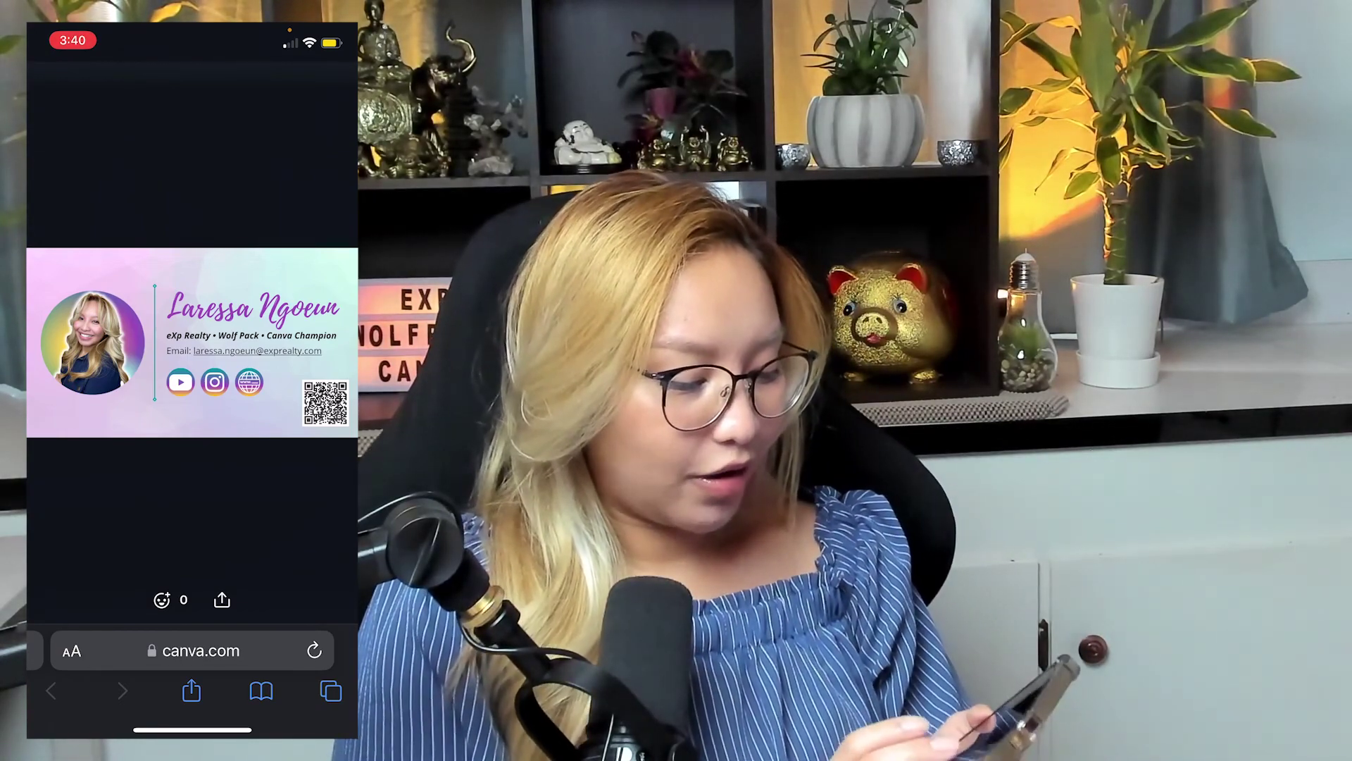
- Test the email link, then return to Safari and check the YouTube channel link
left_click(257, 350)
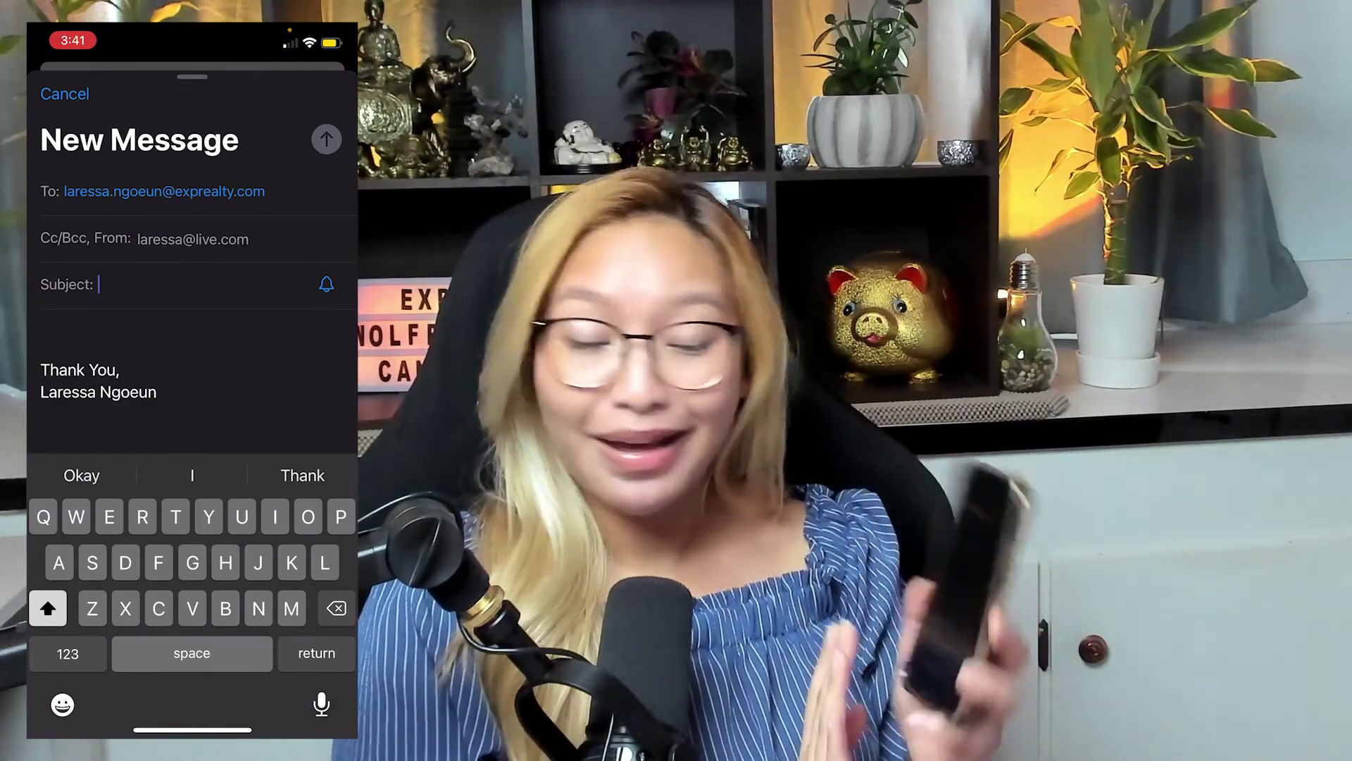
left_click_drag(192, 729, 193, 535)
left_click(179, 349)
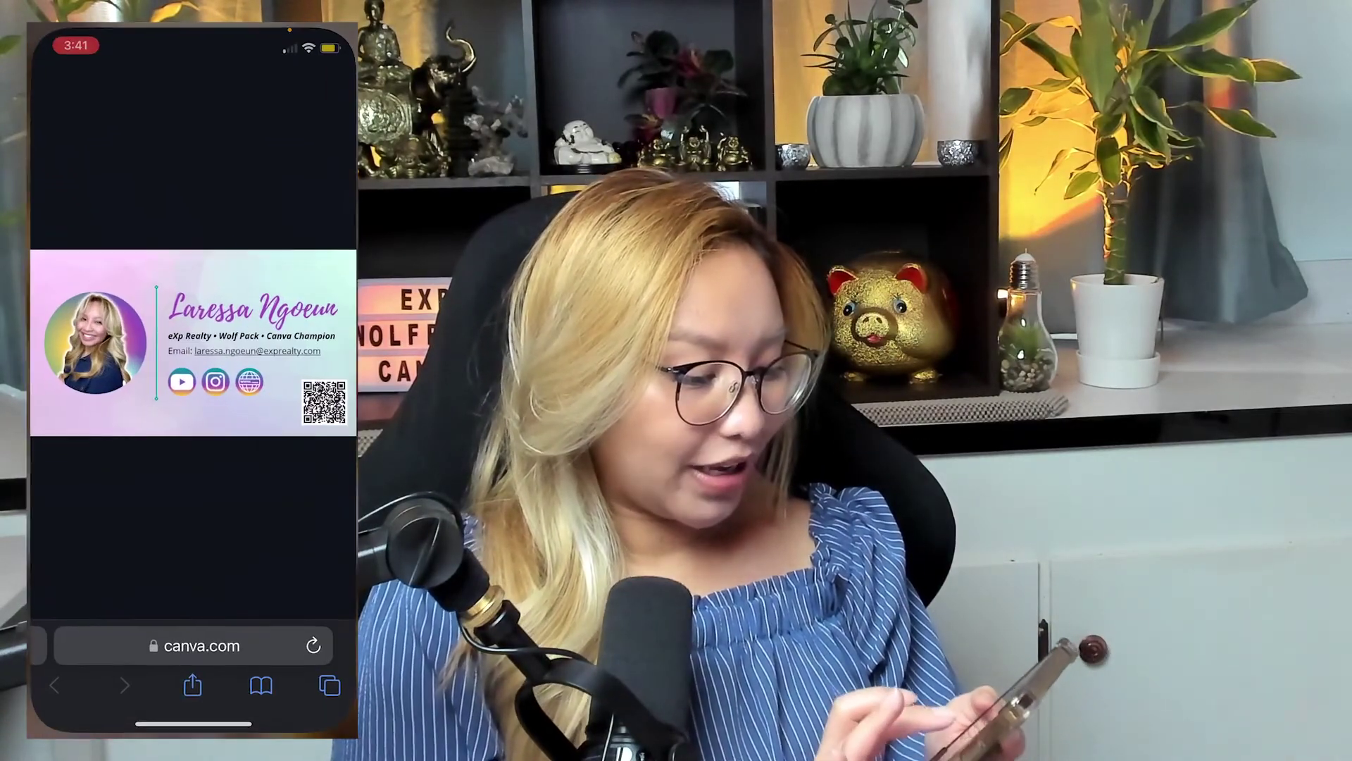
mouse_move(268, 729)
left_mouse_down()
mouse_move(106, 729)
mouse_move(281, 729)
left_mouse_up()
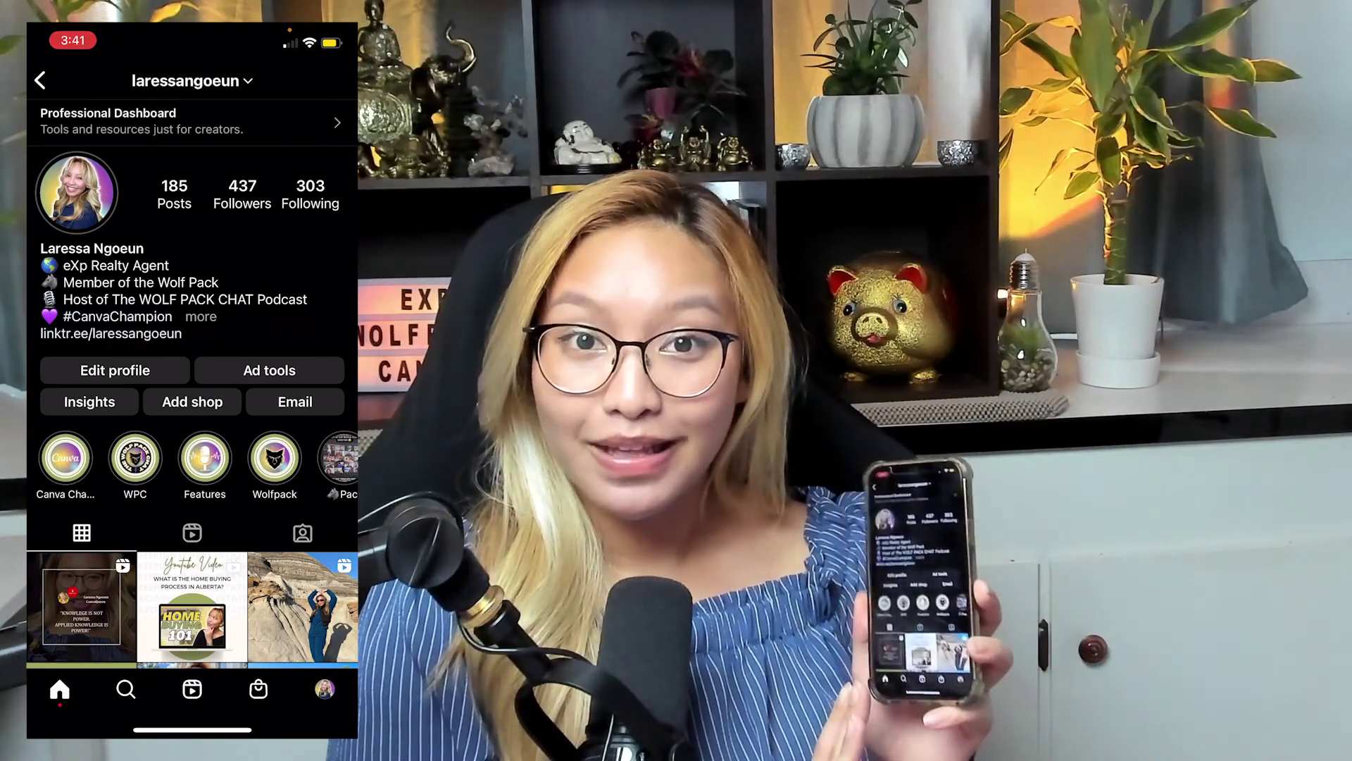
left_click_drag(105, 729, 282, 729)
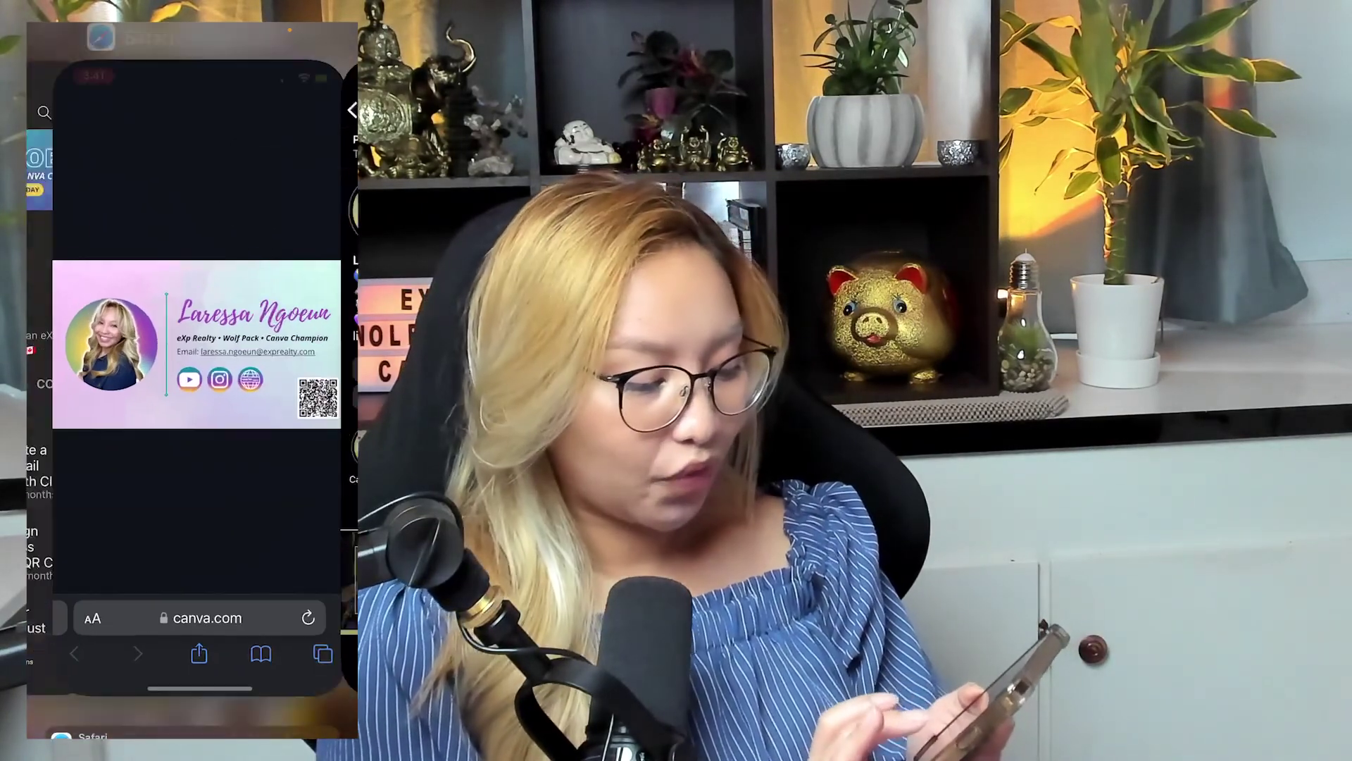